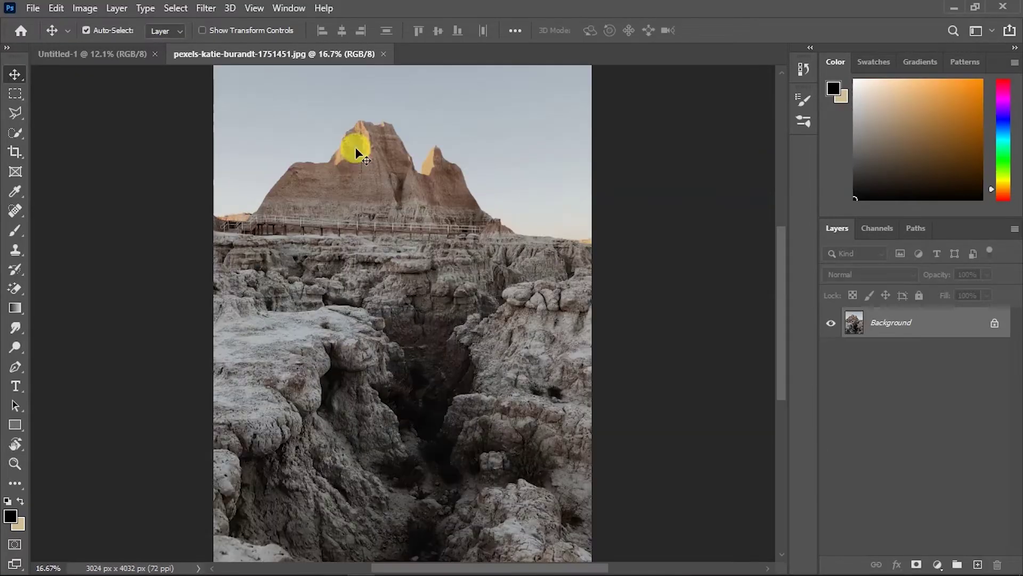
- Pen-trace a path around the sky above the rock ledges and mask it out
{"action": "left_click", "coordinate": [15, 367]}
{"action": "left_click", "coordinate": [118, 287]}
{"action": "left_click", "coordinate": [155, 290]}
{"action": "left_click", "coordinate": [177, 292]}
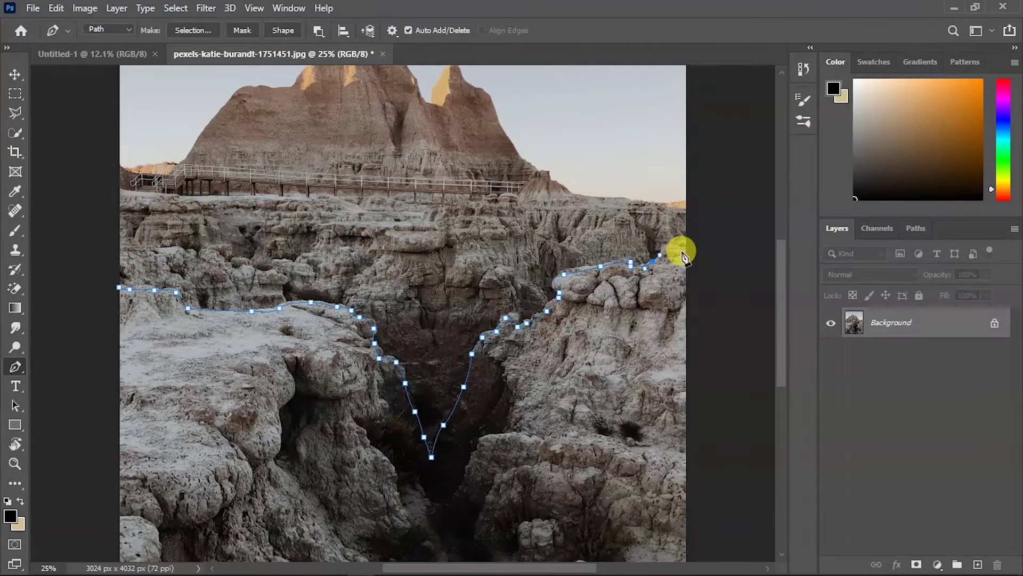
{"action": "key", "text": "ctrl+minus"}
{"action": "left_click", "coordinate": [587, 111]}
{"action": "left_click", "coordinate": [224, 98]}
{"action": "left_click", "coordinate": [262, 299]}
{"action": "left_click", "coordinate": [917, 565]}
- Move the masked rocks into Untitled-1, stretch them to canvas width along the bottom, then close the rock photo
{"action": "key", "text": "v"}
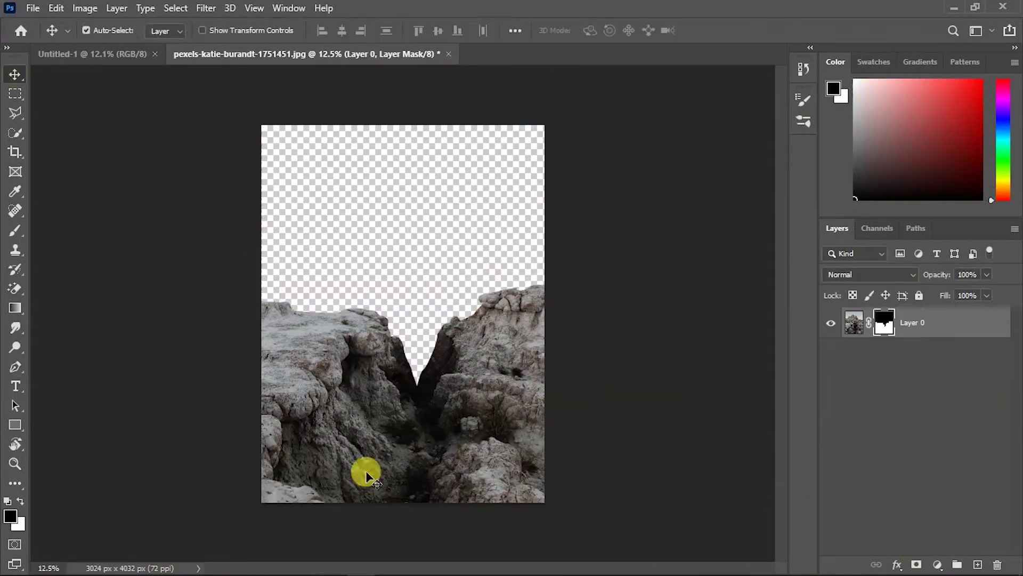
{"action": "left_click_drag", "start_coordinate": [366, 474], "coordinate": [373, 400]}
{"action": "key", "text": "ctrl+minus"}
{"action": "key", "text": "ctrl+t"}
{"action": "left_click_drag", "start_coordinate": [514, 238], "coordinate": [595, 145]}
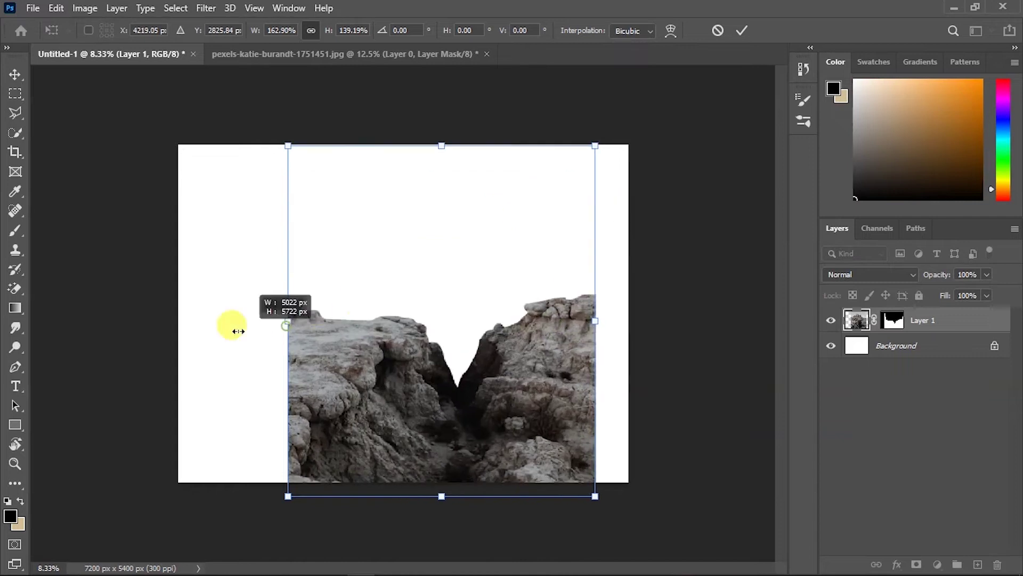
{"action": "left_click_drag", "start_coordinate": [238, 331], "coordinate": [178, 320]}
{"action": "left_click_drag", "start_coordinate": [595, 321], "coordinate": [629, 321]}
{"action": "key", "text": "Return"}
{"action": "left_click_drag", "start_coordinate": [540, 397], "coordinate": [540, 421]}
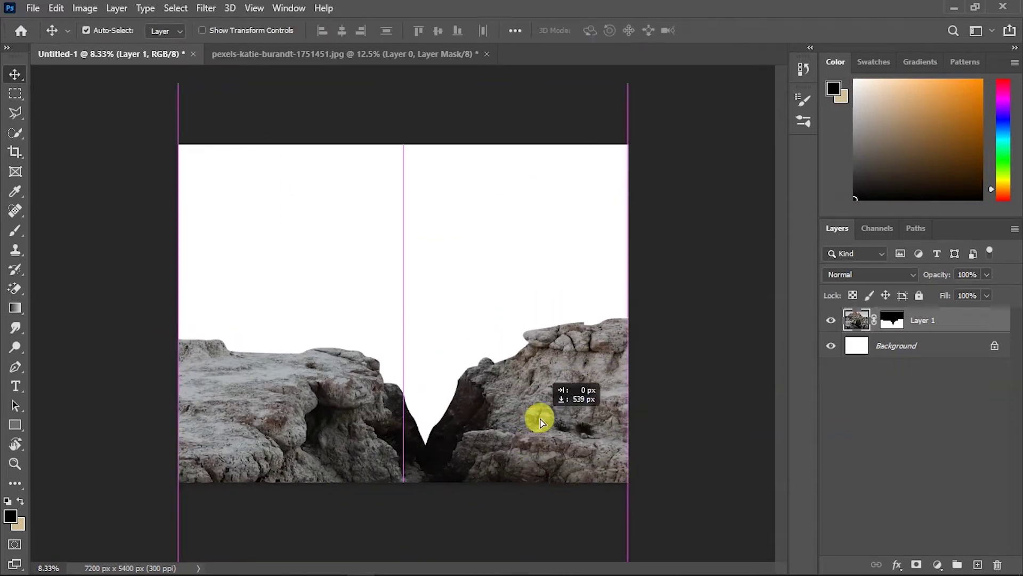
{"action": "key", "text": "ctrl+plus"}
{"action": "left_click", "coordinate": [487, 54]}
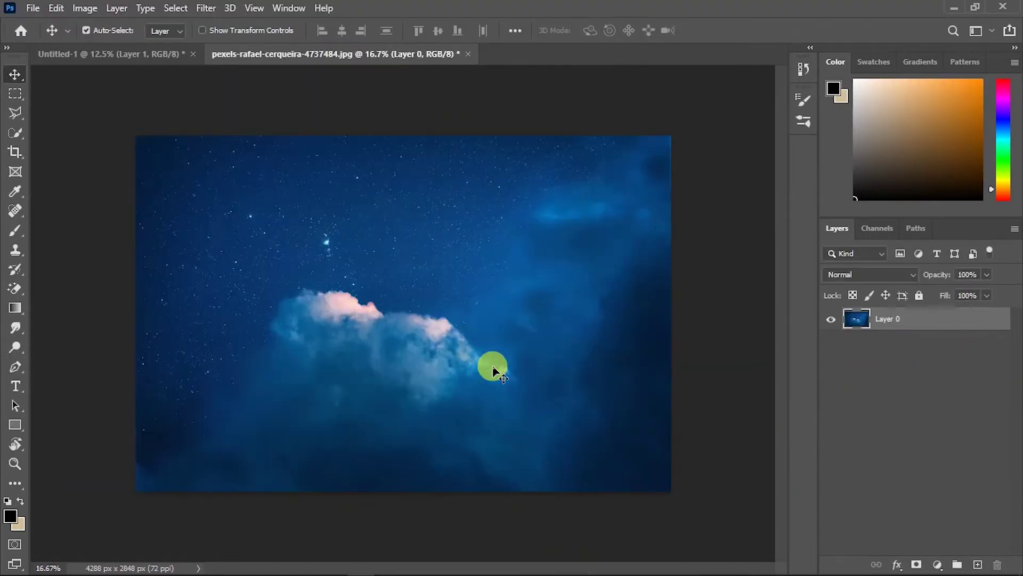
- Bring the night-sky photo in below the rocks and scale it to the canvas width
{"action": "left_click_drag", "start_coordinate": [494, 365], "coordinate": [427, 266]}
{"action": "left_click_drag", "start_coordinate": [913, 319], "coordinate": [914, 358]}
{"action": "key", "text": "ctrl+t"}
{"action": "key", "text": "ctrl+minus"}
{"action": "left_click_drag", "start_coordinate": [425, 194], "coordinate": [237, 265]}
{"action": "left_click_drag", "start_coordinate": [515, 375], "coordinate": [578, 395]}
{"action": "key", "text": "Return"}
- Stretch the sky to fill the whole canvas, then close the night-sky photo without saving
{"action": "left_click_drag", "start_coordinate": [472, 306], "coordinate": [467, 246]}
{"action": "key", "text": "ctrl+t"}
{"action": "left_click_drag", "start_coordinate": [407, 361], "coordinate": [406, 400]}
{"action": "key", "text": "Return"}
{"action": "key", "text": "ctrl+0"}
{"action": "left_click", "coordinate": [468, 53]}
{"action": "left_click", "coordinate": [496, 235]}
- Open the boulder photo and remove the seated woman with Lasso and Content-Aware Fill
{"action": "key", "text": "ctrl+o"}
{"action": "key", "text": "Escape"}
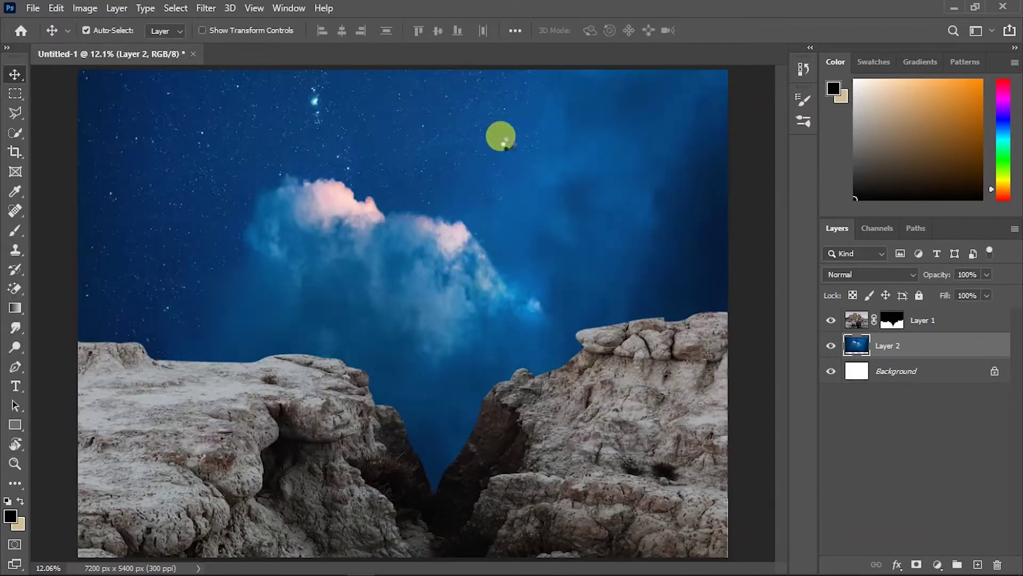
{"action": "scroll", "coordinate": [394, 279], "scroll_direction": "up", "scroll_amount": 3}
{"action": "left_click", "coordinate": [15, 113]}
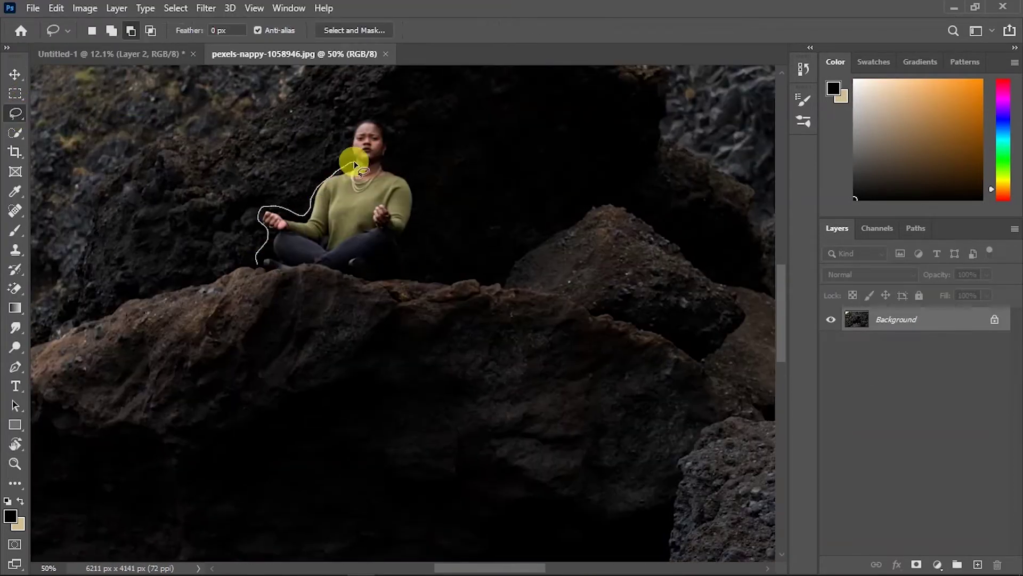
{"action": "left_click_drag", "start_coordinate": [336, 275], "coordinate": [264, 268]}
{"action": "left_click", "coordinate": [56, 8]}
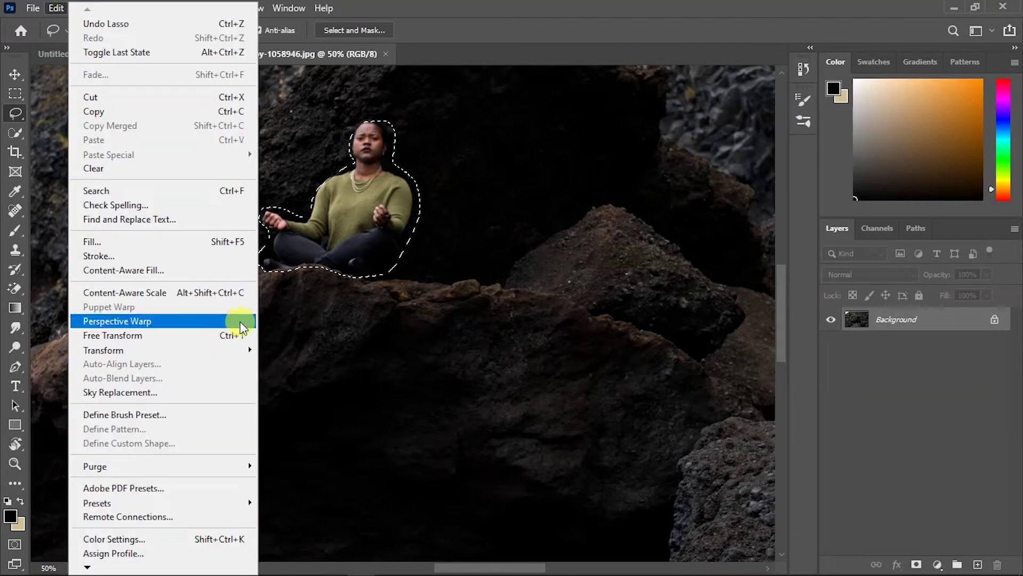
{"action": "left_click", "coordinate": [228, 238]}
- Unlock the boulder Background, move it into Untitled-1, and enlarge it to cover the canvas
{"action": "scroll", "coordinate": [608, 136], "scroll_direction": "down", "scroll_amount": 4}
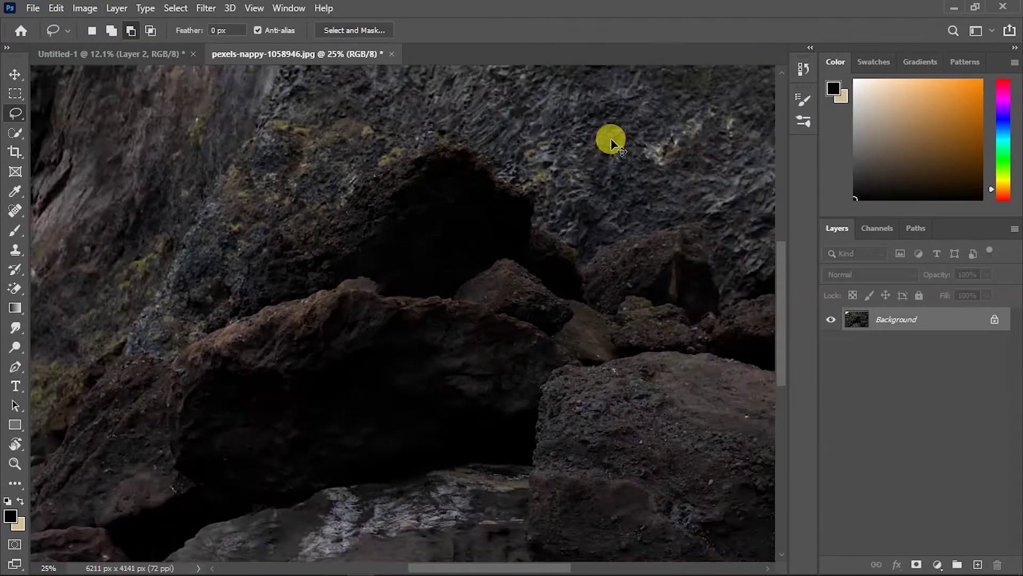
{"action": "key", "text": "v"}
{"action": "left_click", "coordinate": [395, 238]}
{"action": "key", "text": "Return"}
{"action": "mouse_move", "coordinate": [448, 389]}
{"action": "left_mouse_down"}
{"action": "mouse_move", "coordinate": [417, 315]}
{"action": "mouse_move", "coordinate": [636, 418]}
{"action": "left_mouse_up"}
{"action": "key", "text": "ctrl+t"}
{"action": "key", "text": "ctrl+minus"}
{"action": "left_click_drag", "start_coordinate": [133, 283], "coordinate": [114, 283]}
{"action": "left_click_drag", "start_coordinate": [622, 283], "coordinate": [651, 284]}
{"action": "left_click_drag", "start_coordinate": [114, 283], "coordinate": [69, 288]}
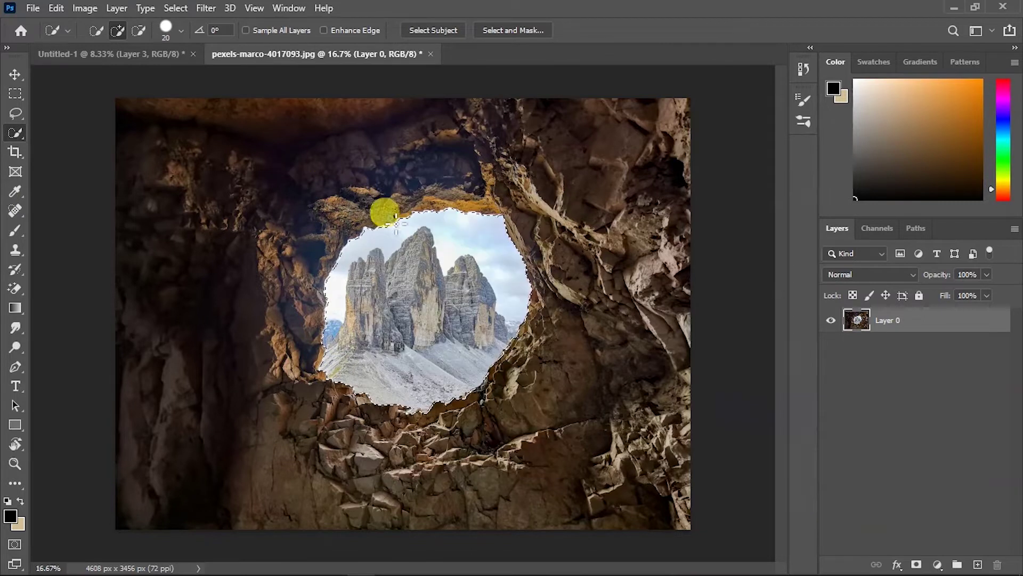
- Mask out the cave's bright opening, bring it into the composite, and perspective-warp it across the top
{"action": "left_click", "coordinate": [916, 563], "text": "alt"}
{"action": "key", "text": "v"}
{"action": "left_click_drag", "start_coordinate": [548, 229], "coordinate": [392, 213]}
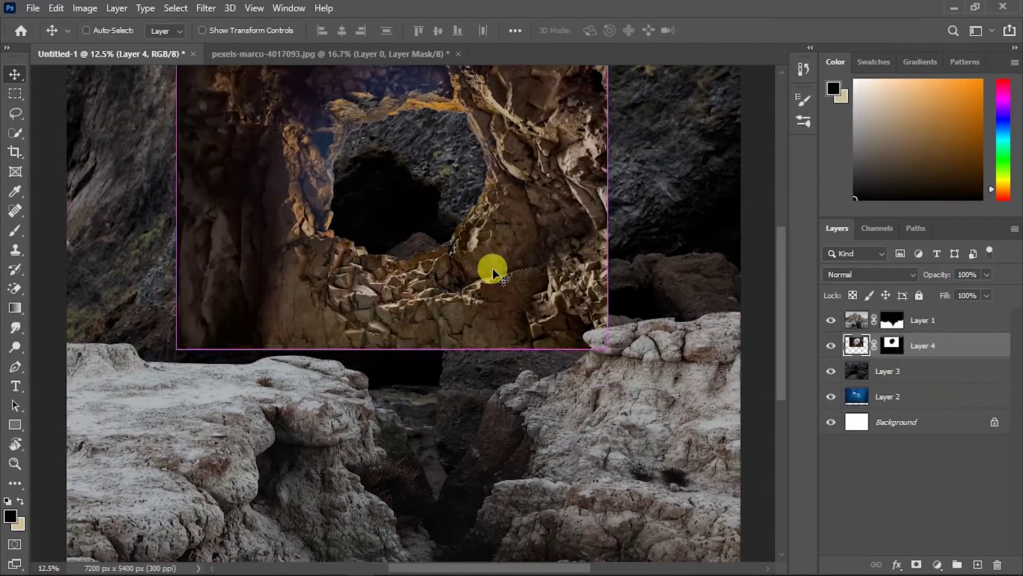
{"action": "key", "text": "ctrl+t"}
{"action": "mouse_move", "coordinate": [562, 121]}
{"action": "left_mouse_down"}
{"action": "mouse_move", "coordinate": [628, 99]}
{"action": "mouse_move", "coordinate": [661, 119]}
{"action": "left_mouse_up"}
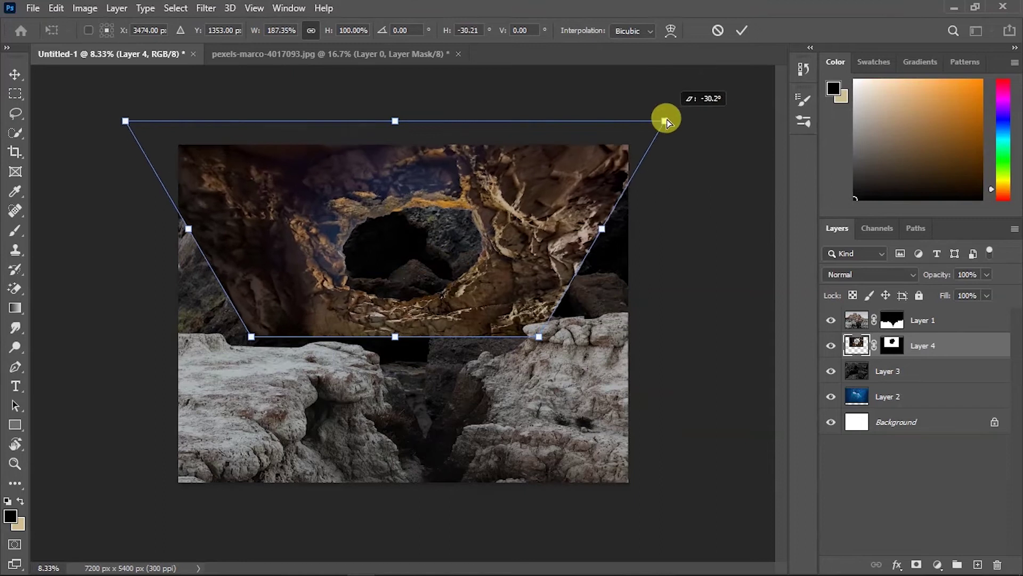
{"action": "key", "text": "Return"}
{"action": "left_click_drag", "start_coordinate": [538, 270], "coordinate": [535, 234]}
{"action": "key", "text": "ctrl+plus"}
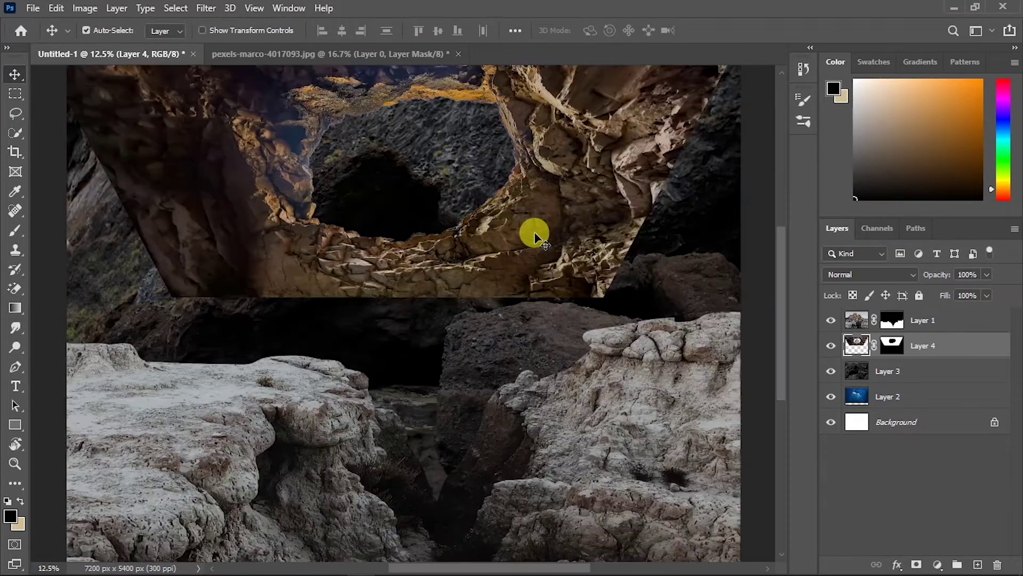
- Darken the cave with Exposure, desaturate it with Hue/Saturation, and brush its mask to blend the left edge
{"action": "left_click", "coordinate": [937, 564]}
{"action": "left_click", "coordinate": [980, 383]}
{"action": "left_click_drag", "start_coordinate": [864, 217], "coordinate": [837, 222]}
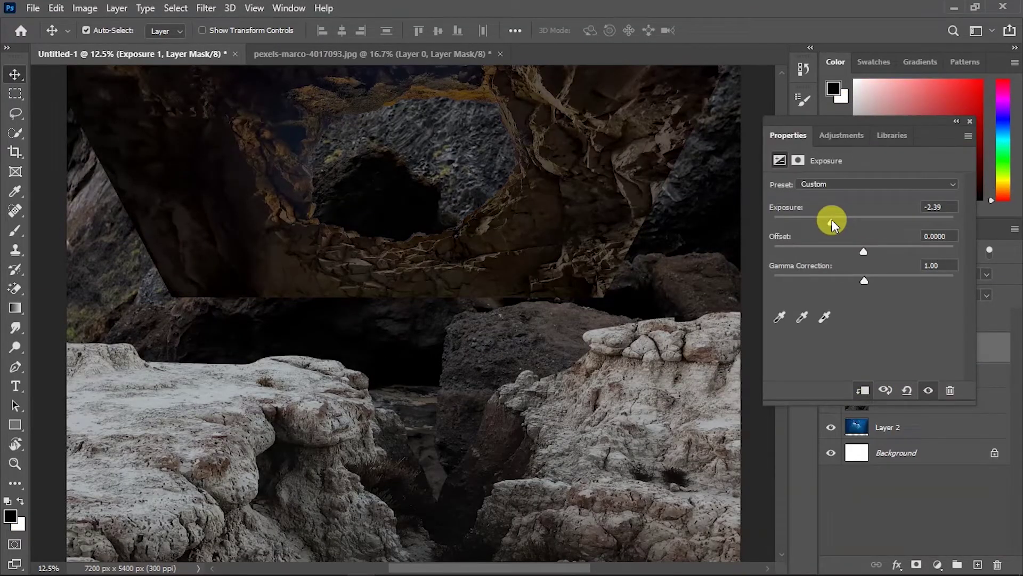
{"action": "left_click", "coordinate": [938, 564]}
{"action": "left_click", "coordinate": [961, 421]}
{"action": "left_click_drag", "start_coordinate": [864, 272], "coordinate": [822, 270]}
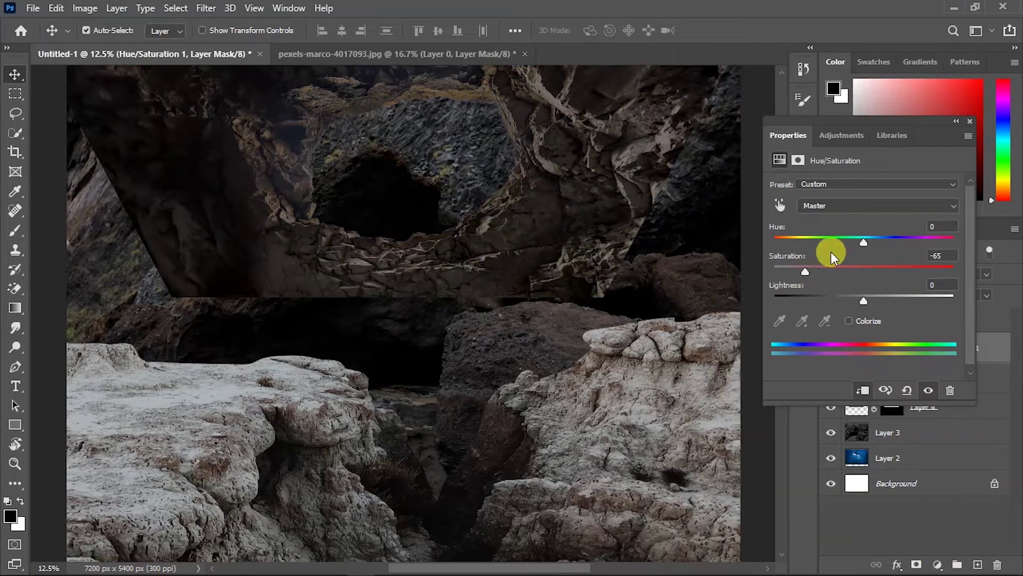
{"action": "left_click", "coordinate": [892, 407]}
{"action": "left_click", "coordinate": [16, 236]}
{"action": "mouse_move", "coordinate": [148, 297]}
{"action": "left_mouse_down"}
{"action": "mouse_move", "coordinate": [50, 41]}
{"action": "mouse_move", "coordinate": [244, 287]}
{"action": "left_mouse_up"}
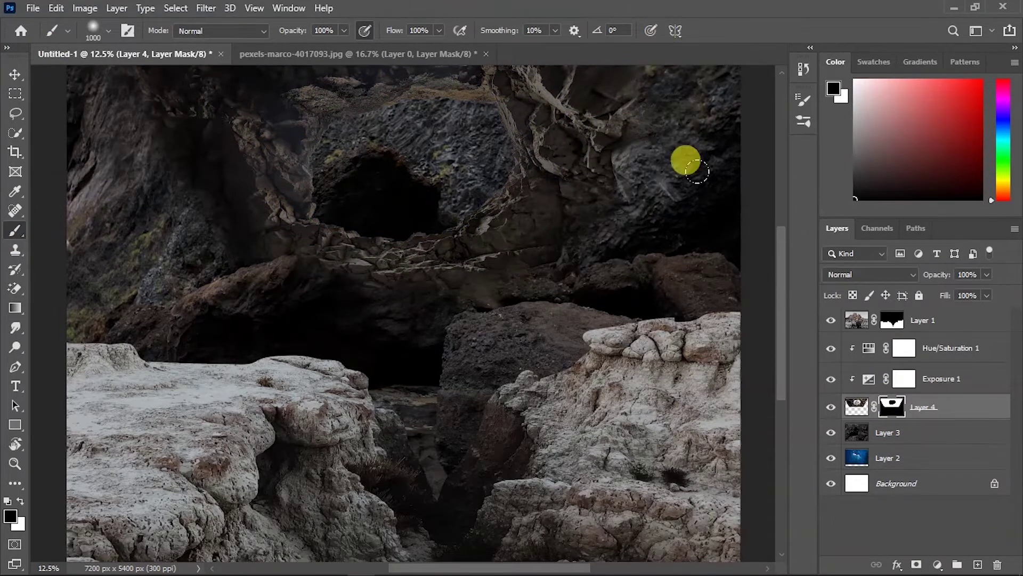
- Clear the selection, mask the boulder layer, and brush the starry sky into the cave opening
{"action": "double_click", "coordinate": [869, 379]}
{"action": "left_click", "coordinate": [855, 406]}
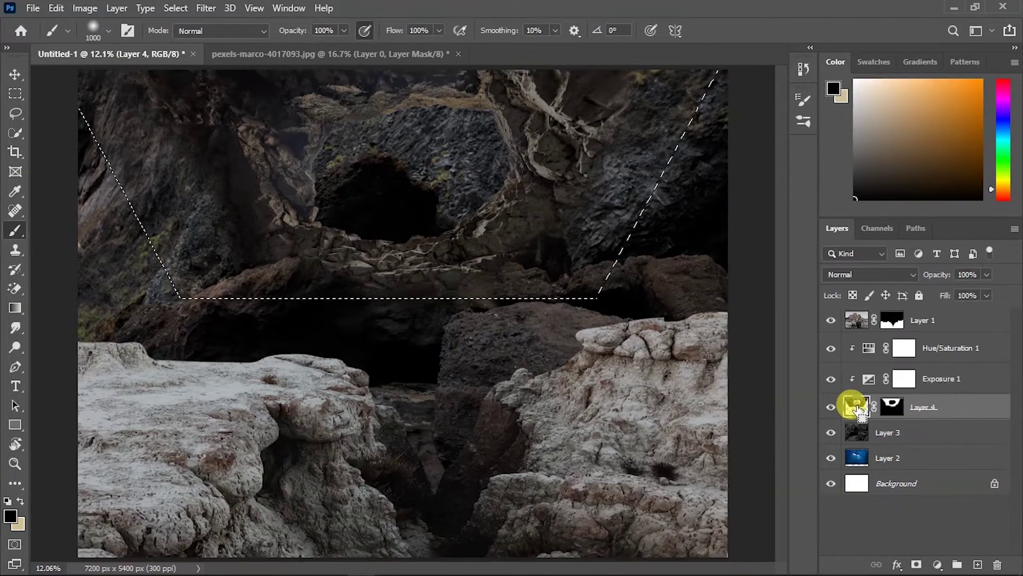
{"action": "left_click", "coordinate": [15, 93]}
{"action": "left_click", "coordinate": [301, 217]}
{"action": "left_click", "coordinate": [896, 426]}
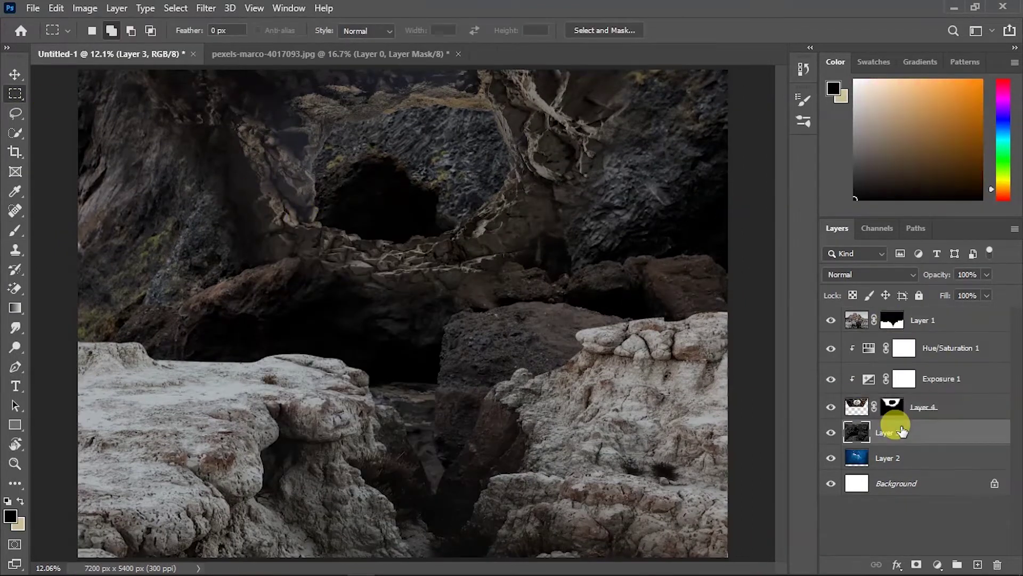
{"action": "left_click", "coordinate": [917, 565]}
{"action": "left_click", "coordinate": [12, 232]}
{"action": "key", "text": "bracketright"}
{"action": "key", "text": "bracketright"}
{"action": "key", "text": "bracketright"}
{"action": "mouse_move", "coordinate": [468, 219]}
{"action": "left_mouse_down"}
{"action": "mouse_move", "coordinate": [331, 130]}
{"action": "mouse_move", "coordinate": [384, 224]}
{"action": "mouse_move", "coordinate": [361, 182]}
{"action": "mouse_move", "coordinate": [315, 189]}
{"action": "mouse_move", "coordinate": [352, 216]}
{"action": "left_mouse_up"}
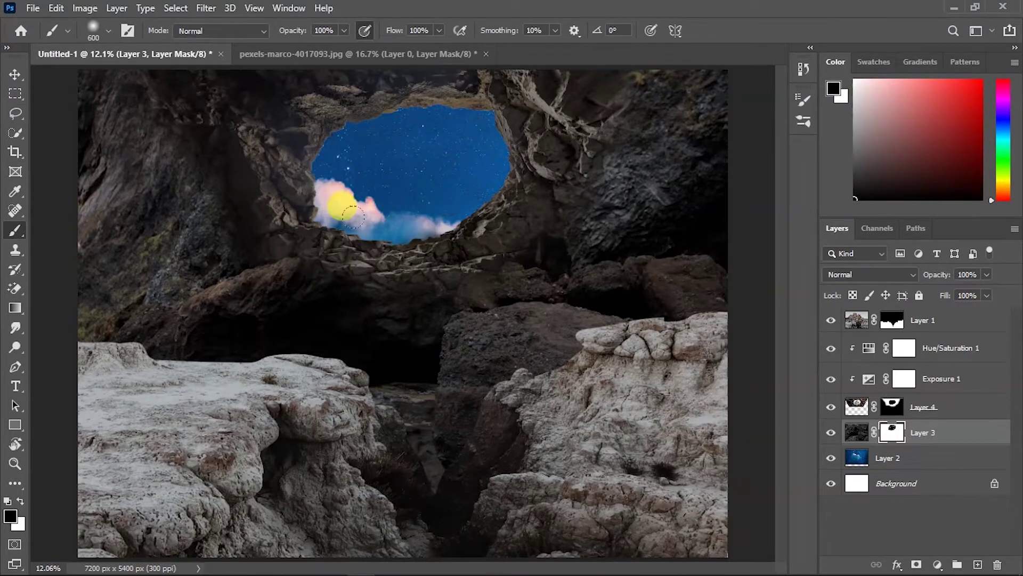
- Reposition and scale the cave-arch layer, then brush to blend its upper-left edge
{"action": "key", "text": "alt+bracketright"}
{"action": "key", "text": "ctrl+t"}
{"action": "left_click_drag", "start_coordinate": [613, 222], "coordinate": [563, 156]}
{"action": "key", "text": "Return"}
{"action": "key", "text": "b"}
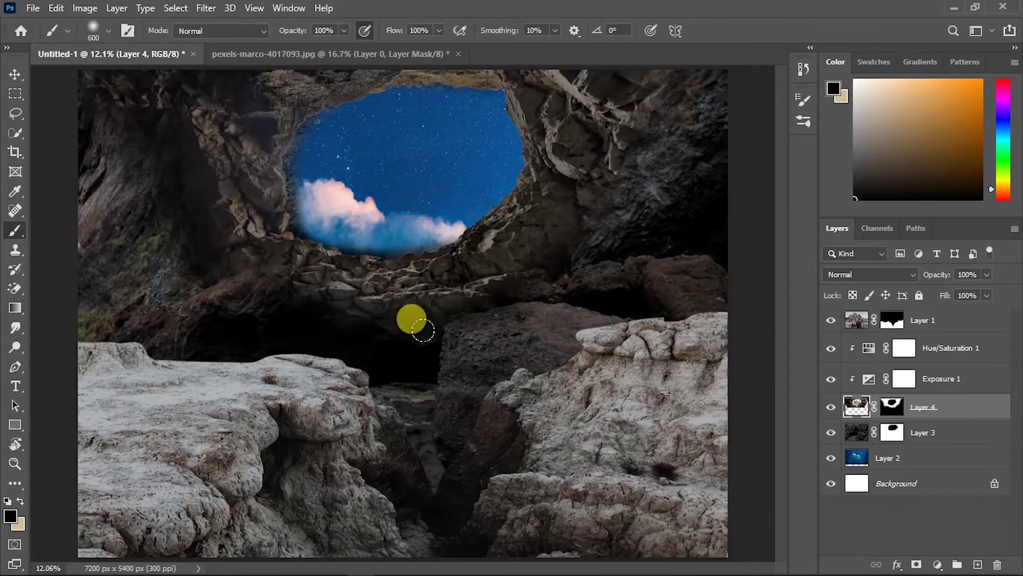
{"action": "left_click_drag", "start_coordinate": [131, 81], "coordinate": [220, 209]}
- Widen the sky opening on the left in the boulder mask and shift the night sky
{"action": "left_click", "coordinate": [889, 436]}
{"action": "left_click_drag", "start_coordinate": [283, 205], "coordinate": [328, 68]}
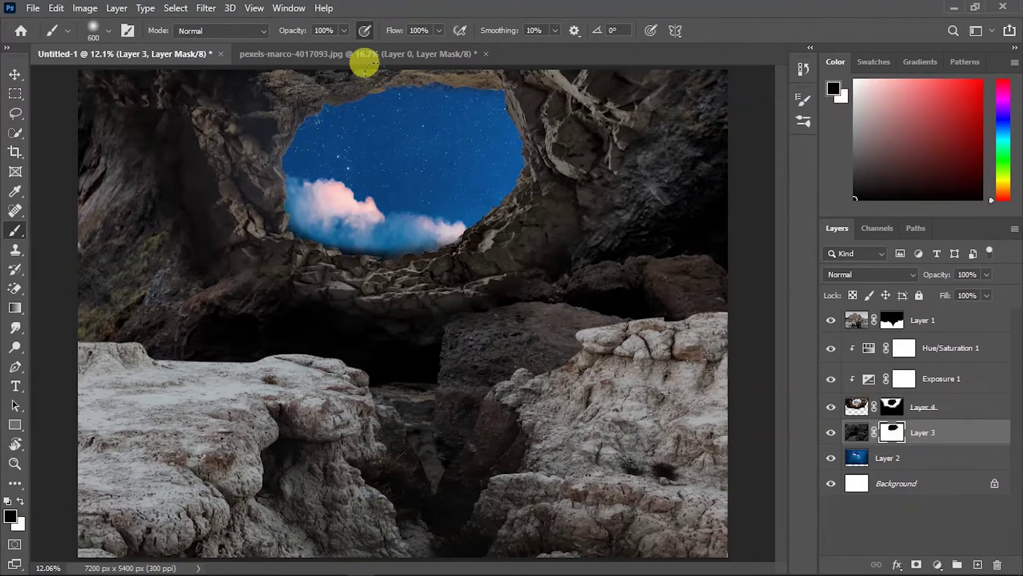
{"action": "key", "text": "v"}
{"action": "left_click_drag", "start_coordinate": [426, 136], "coordinate": [407, 155]}
- Add an Exposure adjustment to dim the sky, refine the cave mask, nudge the rock ledges, and close the cave photo
{"action": "left_click", "coordinate": [937, 565]}
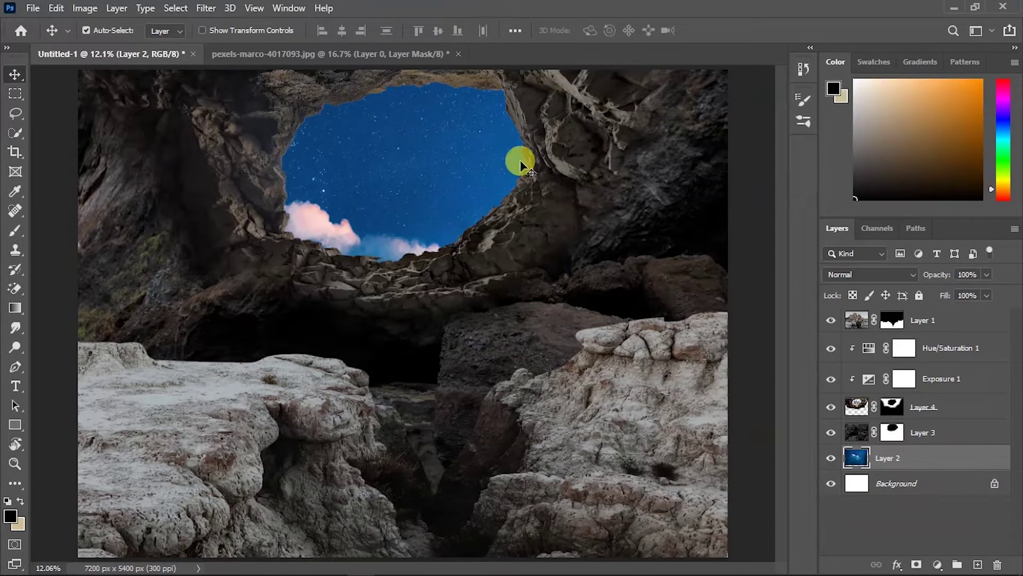
{"action": "left_click", "coordinate": [954, 382]}
{"action": "left_click", "coordinate": [956, 121]}
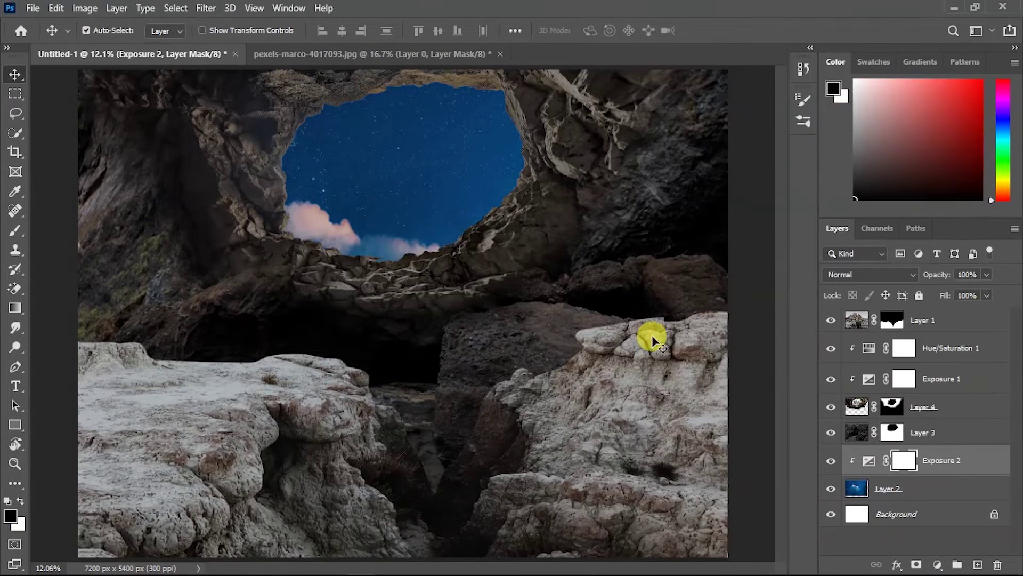
{"action": "scroll", "coordinate": [372, 229], "scroll_direction": "up", "scroll_amount": 1}
{"action": "left_click", "coordinate": [930, 415]}
{"action": "left_click", "coordinate": [15, 230]}
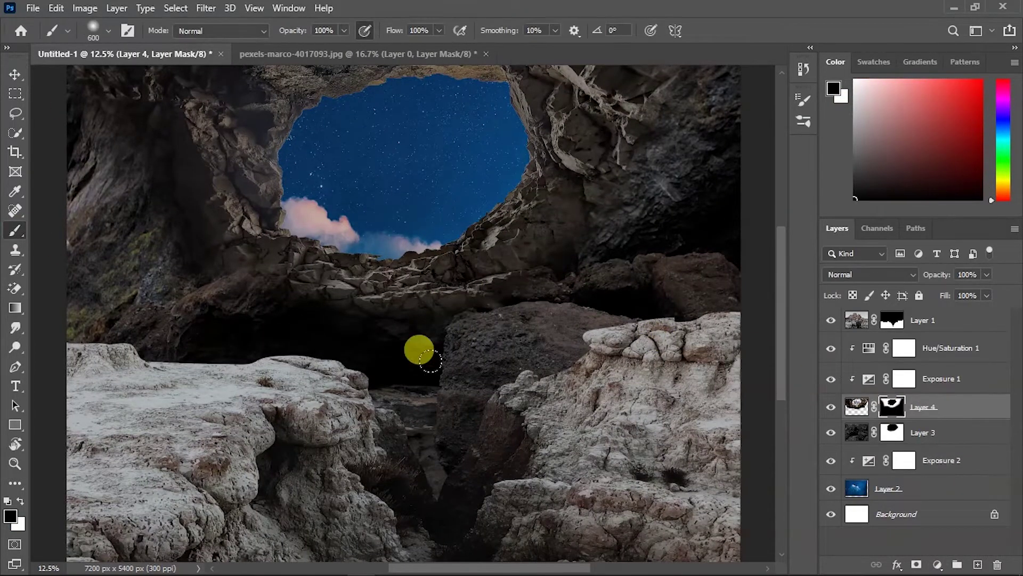
{"action": "key", "text": "v"}
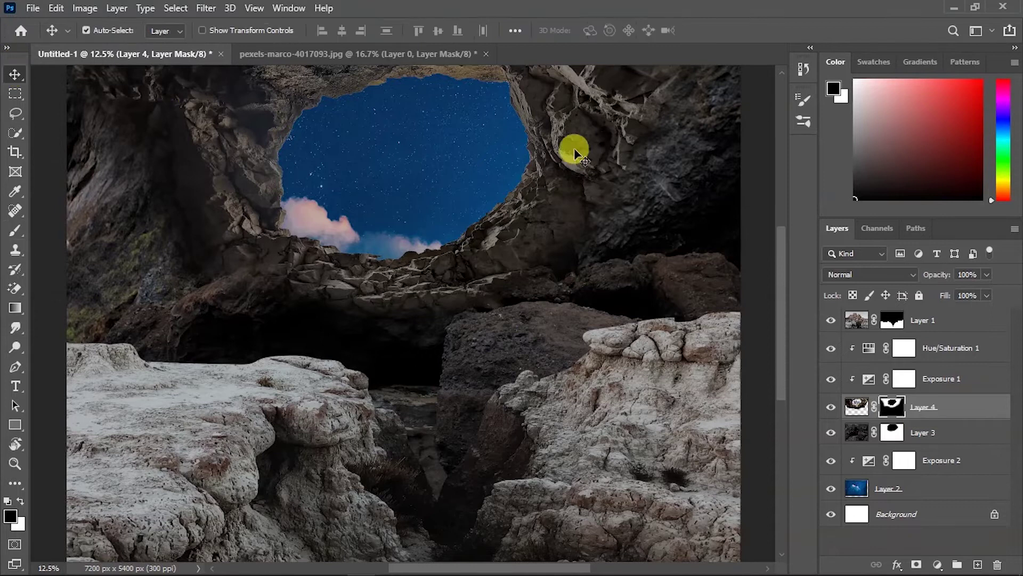
{"action": "left_click_drag", "start_coordinate": [571, 148], "coordinate": [571, 155]}
{"action": "left_click", "coordinate": [486, 54]}
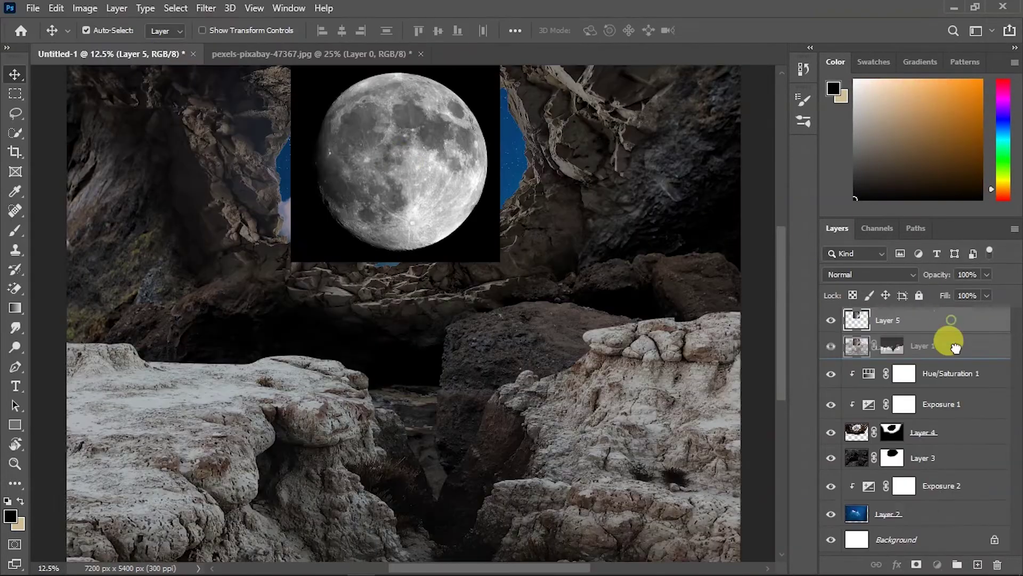
- Place and scale the moon inside the cave opening, using a blend mode that hides its black background
{"action": "left_click_drag", "start_coordinate": [954, 347], "coordinate": [930, 458]}
{"action": "key", "text": "ctrl+t"}
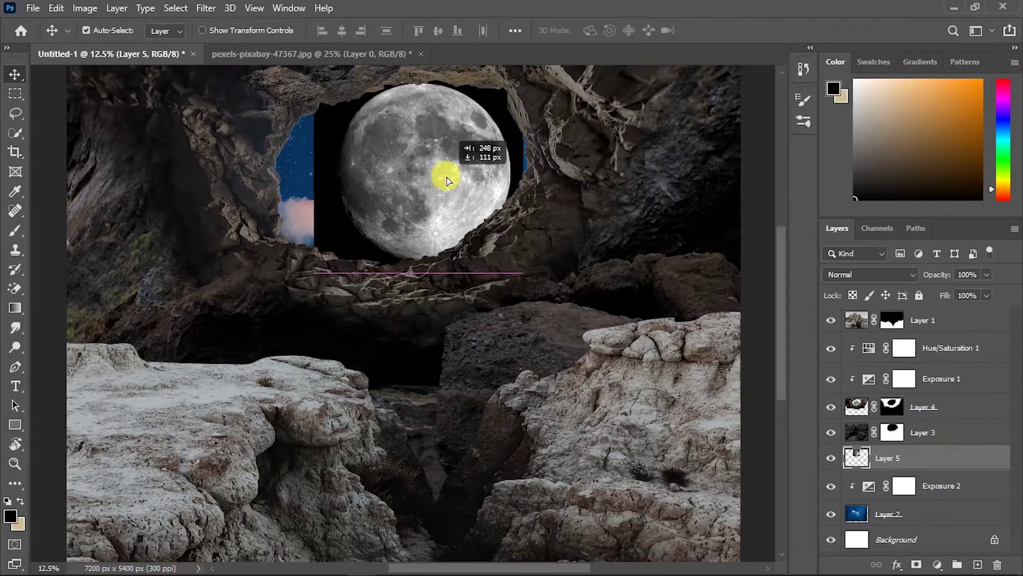
{"action": "left_click_drag", "start_coordinate": [314, 160], "coordinate": [304, 160]}
{"action": "left_click_drag", "start_coordinate": [458, 131], "coordinate": [450, 142]}
{"action": "left_click_drag", "start_coordinate": [343, 241], "coordinate": [343, 221]}
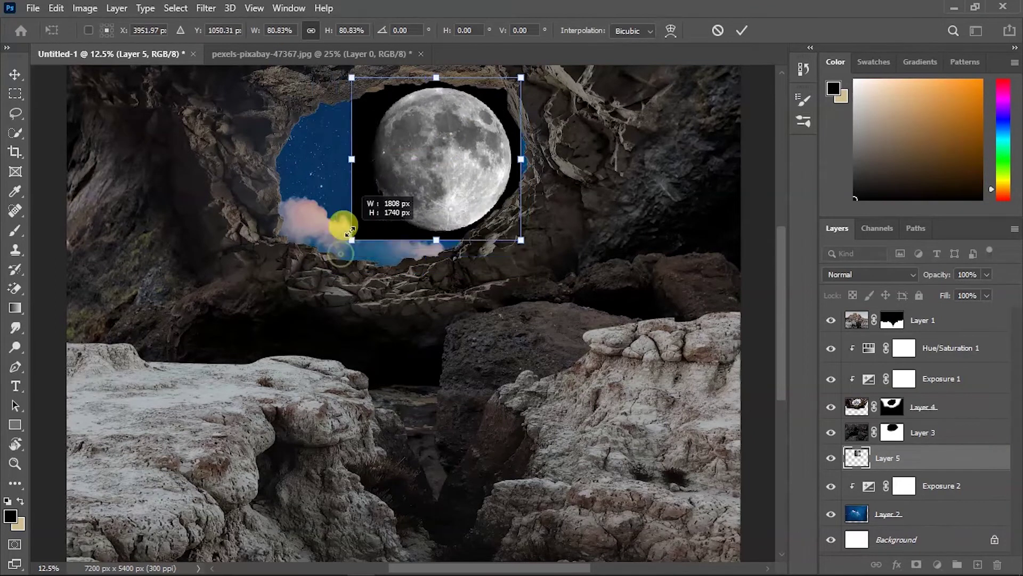
{"action": "key", "text": "Return"}
{"action": "key", "text": "e"}
{"action": "left_click", "coordinate": [870, 274]}
{"action": "left_click", "coordinate": [868, 331]}
- Paint a warm glow over the moon on a new layer and soften it with Gaussian Blur
{"action": "key", "text": "ctrl+shift+alt+n"}
{"action": "left_click", "coordinate": [15, 230]}
{"action": "key", "text": "x"}
{"action": "left_click_drag", "start_coordinate": [370, 215], "coordinate": [344, 65]}
{"action": "key", "text": "v"}
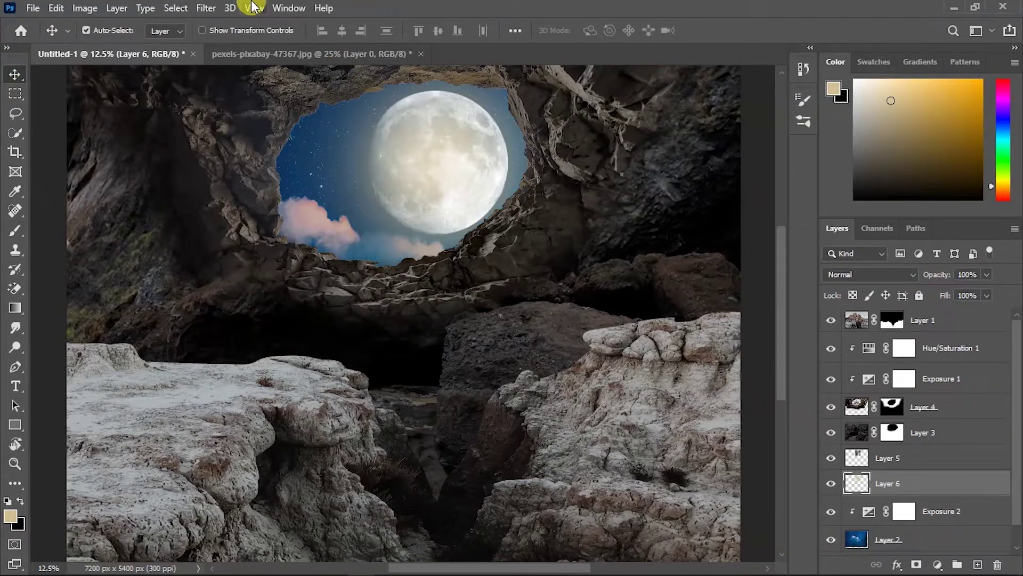
{"action": "key", "text": "ctrl+alt+f"}
{"action": "left_click_drag", "start_coordinate": [315, 336], "coordinate": [332, 335]}
{"action": "key", "text": "Return"}
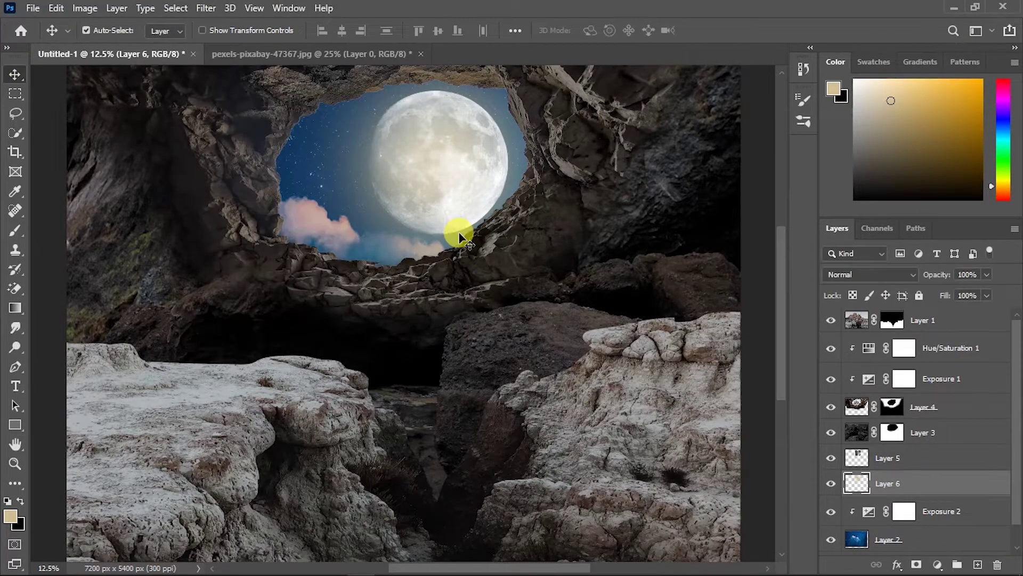
- Fade the glow to 69% opacity and set Exposure 2 to -1.00 to darken the sky
{"action": "left_click_drag", "start_coordinate": [938, 279], "coordinate": [913, 279]}
{"action": "double_click", "coordinate": [869, 513]}
{"action": "mouse_move", "coordinate": [851, 223]}
{"action": "left_mouse_down"}
{"action": "mouse_move", "coordinate": [830, 223]}
{"action": "mouse_move", "coordinate": [845, 222]}
{"action": "left_mouse_up"}
{"action": "left_click", "coordinate": [970, 121]}
{"action": "double_click", "coordinate": [869, 379]}
- Add an Exposure adjustment clipped to Layer 3
{"action": "left_click", "coordinate": [970, 121]}
{"action": "left_click", "coordinate": [922, 432]}
{"action": "left_click", "coordinate": [937, 565]}
{"action": "left_click", "coordinate": [938, 389]}
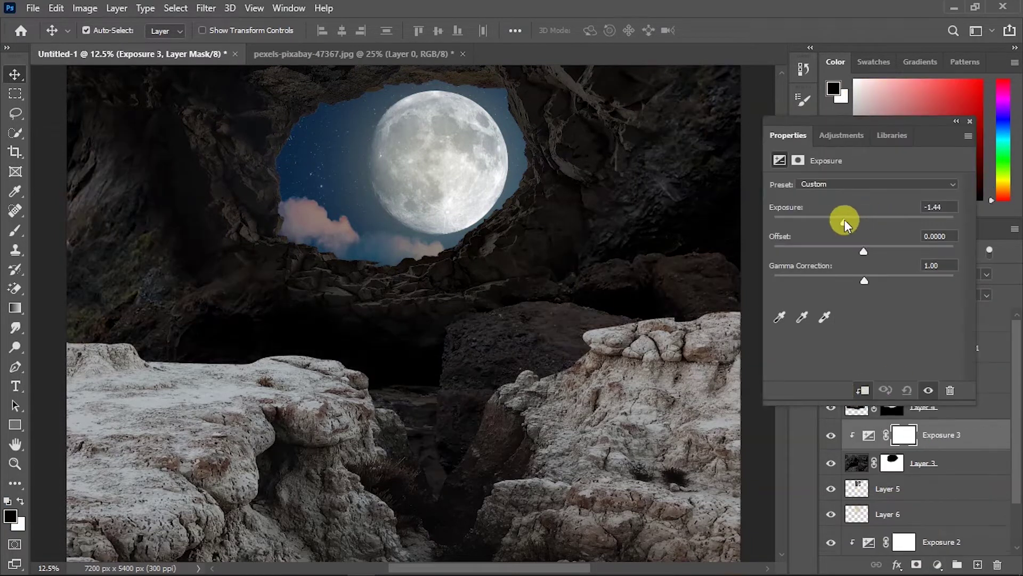
{"action": "left_click", "coordinate": [970, 121]}
- Add Exposure 4 clipped to Layer 1 and lower its exposure heavily to darken the rocks
{"action": "left_click", "coordinate": [922, 407]}
{"action": "left_click", "coordinate": [938, 565]}
{"action": "left_click", "coordinate": [944, 388]}
{"action": "left_click", "coordinate": [862, 391]}
{"action": "left_click_drag", "start_coordinate": [864, 223], "coordinate": [812, 218]}
{"action": "left_click", "coordinate": [970, 121]}
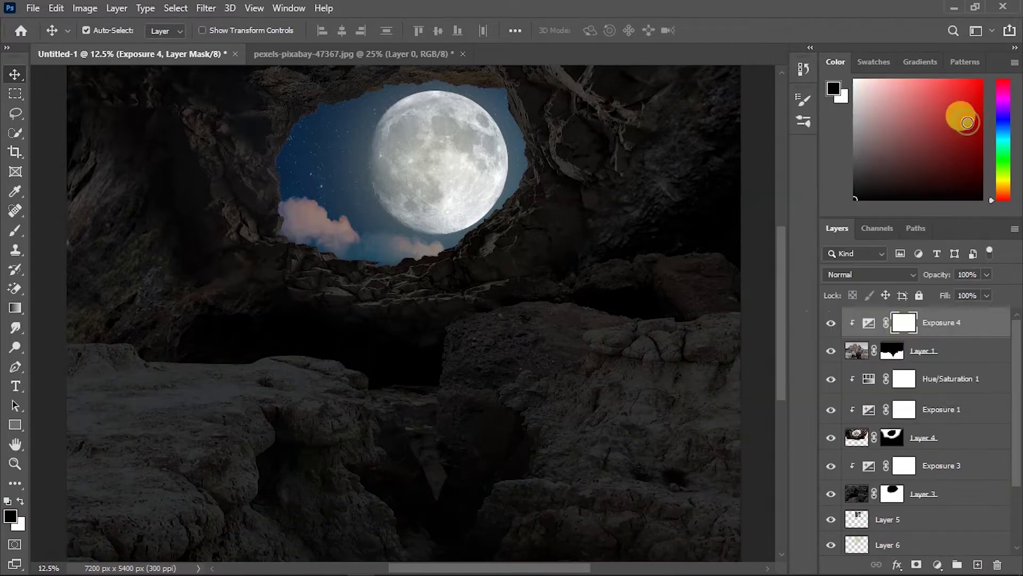
- Brush the Exposure 4 mask to restore light on the lower-left rocks and the left rock's top
{"action": "left_click", "coordinate": [15, 231]}
{"action": "left_click", "coordinate": [233, 303]}
{"action": "mouse_move", "coordinate": [259, 315]}
{"action": "left_mouse_down"}
{"action": "mouse_move", "coordinate": [155, 324]}
{"action": "mouse_move", "coordinate": [264, 361]}
{"action": "mouse_move", "coordinate": [91, 397]}
{"action": "mouse_move", "coordinate": [127, 453]}
{"action": "mouse_move", "coordinate": [629, 304]}
{"action": "mouse_move", "coordinate": [593, 348]}
{"action": "mouse_move", "coordinate": [473, 393]}
{"action": "mouse_move", "coordinate": [549, 467]}
{"action": "mouse_move", "coordinate": [360, 394]}
{"action": "left_mouse_up"}
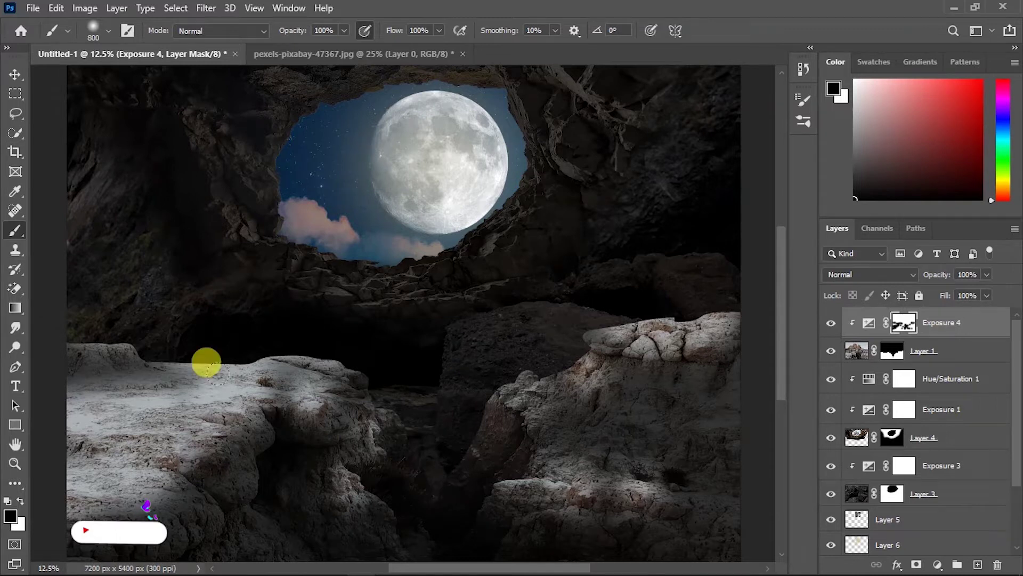
{"action": "scroll", "coordinate": [232, 363], "scroll_direction": "up", "scroll_amount": 1}
{"action": "scroll", "coordinate": [347, 277], "scroll_direction": "down", "scroll_amount": 3}
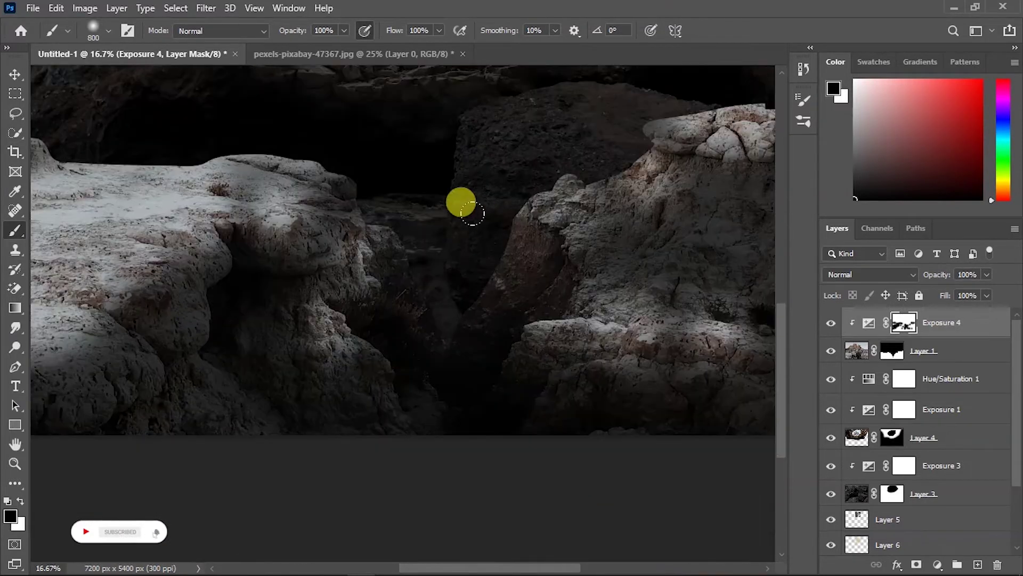
{"action": "key", "text": "bracketleft"}
{"action": "mouse_move", "coordinate": [352, 339]}
{"action": "left_mouse_down"}
{"action": "mouse_move", "coordinate": [568, 320]}
{"action": "mouse_move", "coordinate": [754, 361]}
{"action": "mouse_move", "coordinate": [509, 304]}
{"action": "mouse_move", "coordinate": [329, 179]}
{"action": "left_mouse_up"}
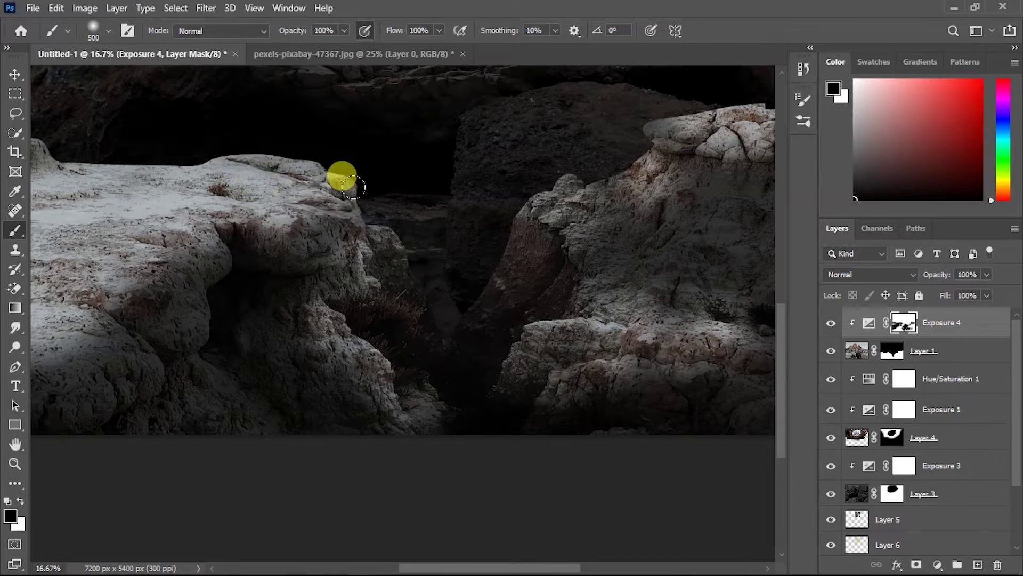
{"action": "scroll", "coordinate": [334, 293], "scroll_direction": "down", "scroll_amount": 1}
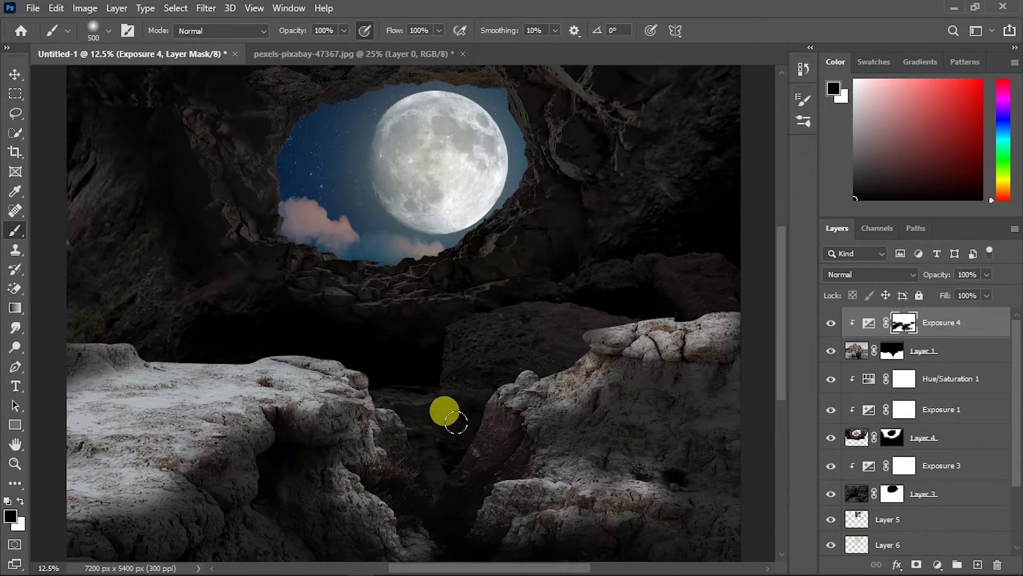
{"action": "scroll", "coordinate": [569, 337], "scroll_direction": "up", "scroll_amount": 1}
{"action": "scroll", "coordinate": [639, 365], "scroll_direction": "up", "scroll_amount": 1}
{"action": "left_click_drag", "start_coordinate": [504, 567], "coordinate": [567, 568]}
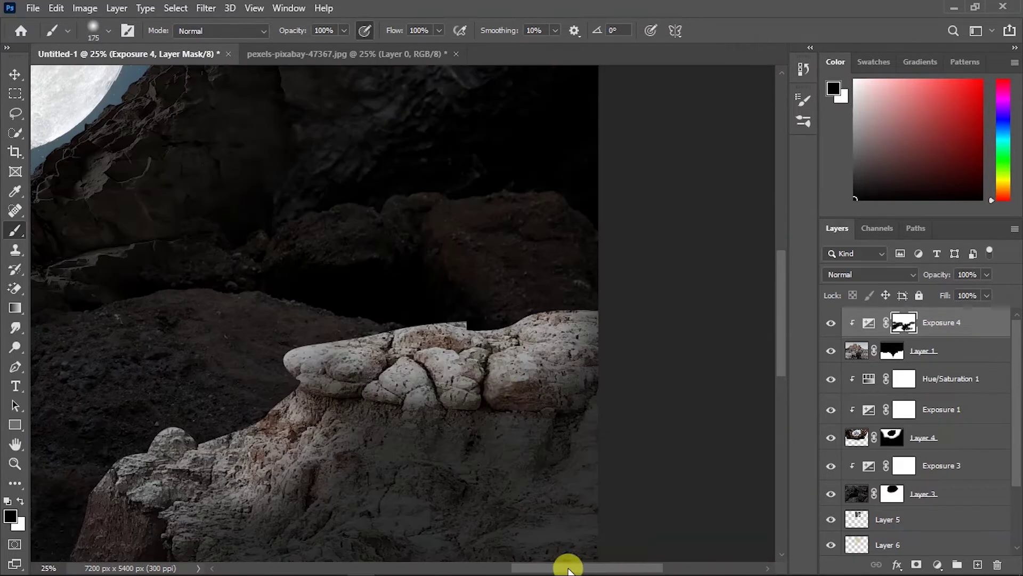
- Paint with white to re-darken the right rock's ledge and the slope along the crevice
{"action": "key", "text": "x"}
{"action": "left_click_drag", "start_coordinate": [598, 375], "coordinate": [436, 364]}
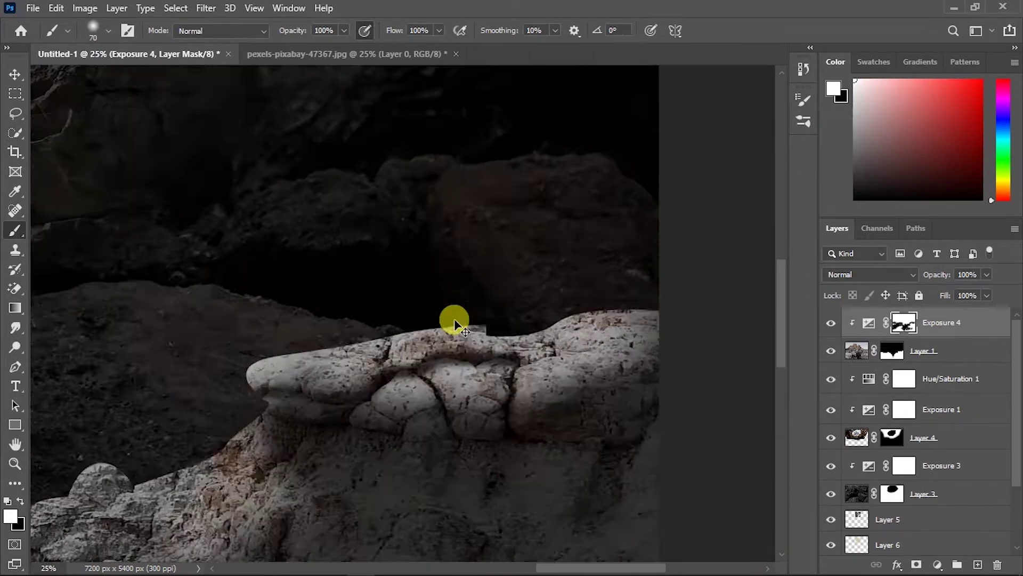
{"action": "scroll", "coordinate": [461, 373], "scroll_direction": "down", "scroll_amount": 5}
{"action": "key", "text": "bracketleft"}
{"action": "key", "text": "bracketleft"}
{"action": "mouse_move", "coordinate": [386, 396]}
{"action": "left_mouse_down"}
{"action": "mouse_move", "coordinate": [309, 448]}
{"action": "mouse_move", "coordinate": [158, 463]}
{"action": "mouse_move", "coordinate": [693, 383]}
{"action": "left_mouse_up"}
{"action": "mouse_move", "coordinate": [638, 196]}
{"action": "left_mouse_down"}
{"action": "mouse_move", "coordinate": [628, 247]}
{"action": "mouse_move", "coordinate": [555, 331]}
{"action": "mouse_move", "coordinate": [609, 208]}
{"action": "left_mouse_up"}
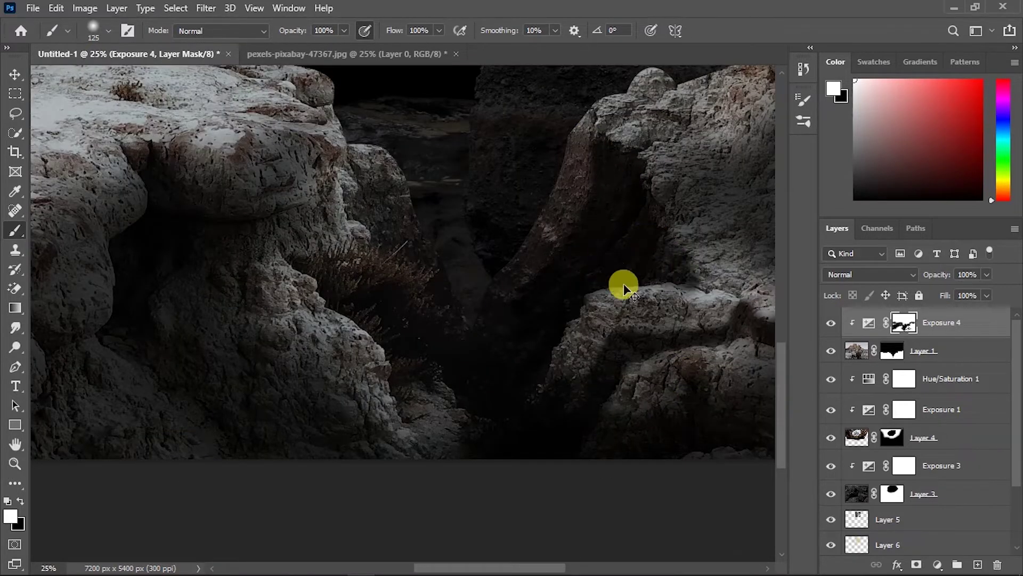
{"action": "scroll", "coordinate": [650, 377], "scroll_direction": "down", "scroll_amount": 2}
{"action": "left_click_drag", "start_coordinate": [718, 229], "coordinate": [552, 242]}
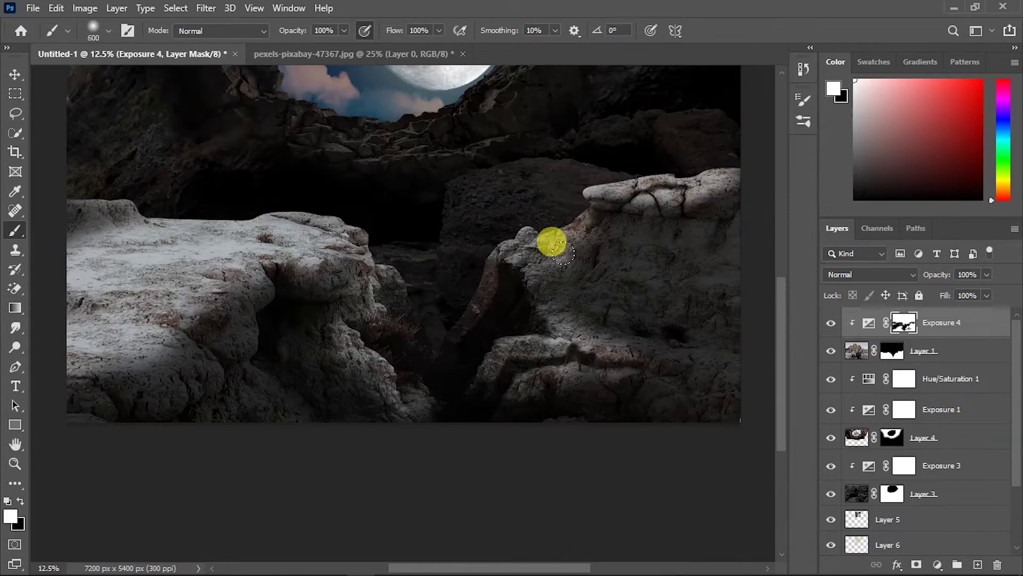
{"action": "scroll", "coordinate": [470, 384], "scroll_direction": "down", "scroll_amount": 1}
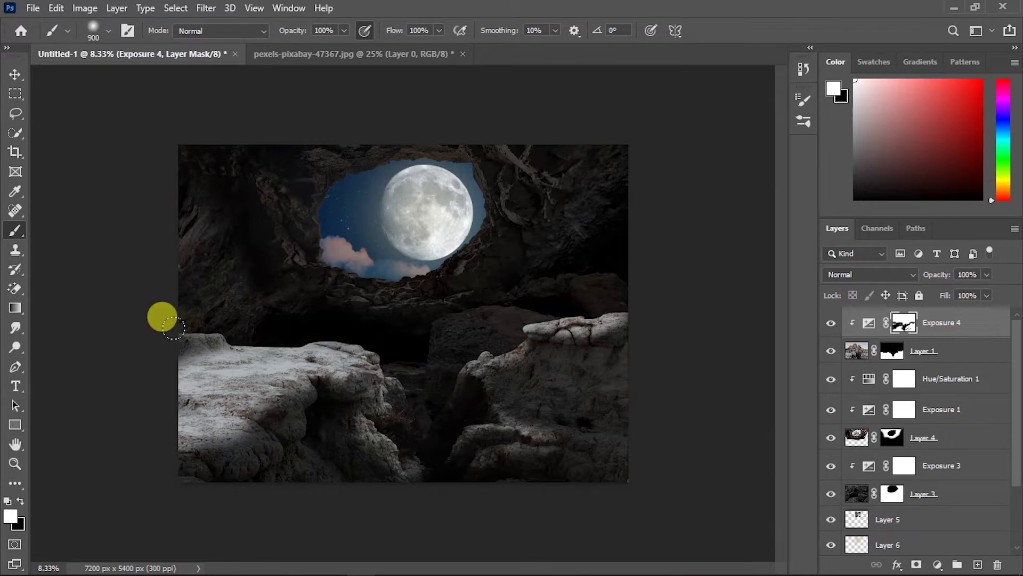
{"action": "scroll", "coordinate": [314, 364], "scroll_direction": "up", "scroll_amount": 3}
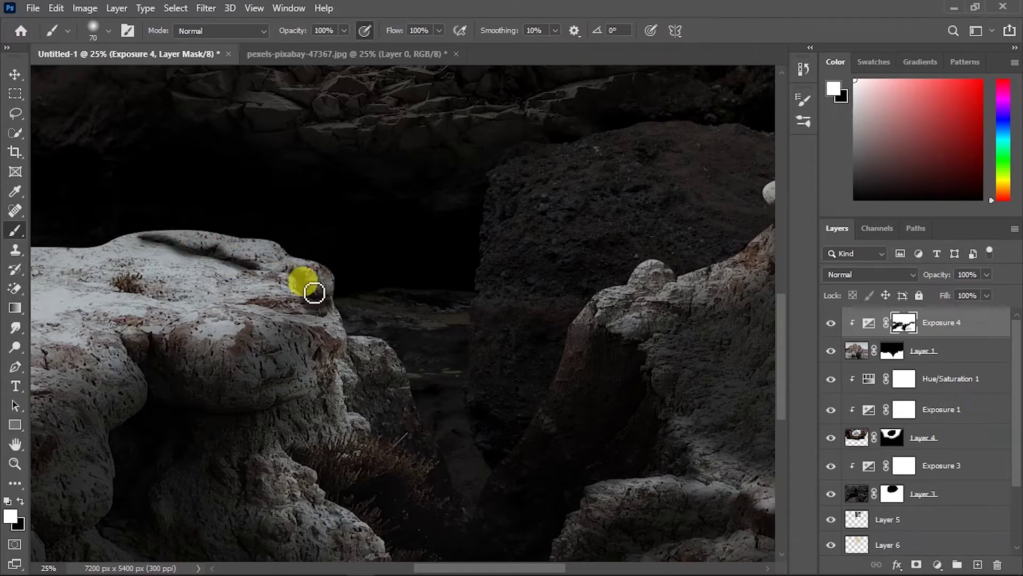
{"action": "scroll", "coordinate": [281, 361], "scroll_direction": "down", "scroll_amount": 1}
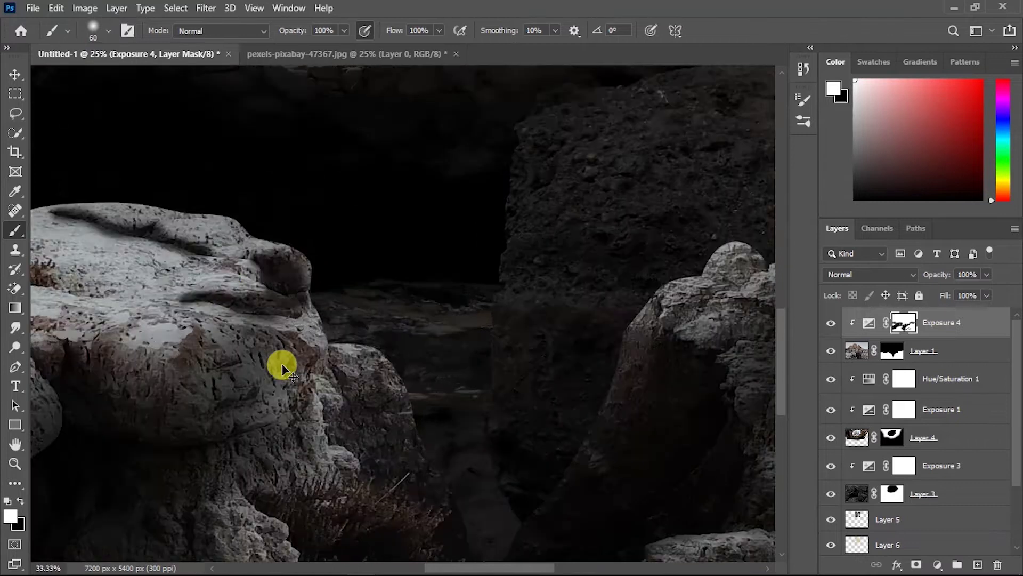
- Darken the left rock's shaded side and crevice face, adding a dark shadow streak
{"action": "key", "text": "bracketright"}
{"action": "left_click_drag", "start_coordinate": [342, 356], "coordinate": [279, 441]}
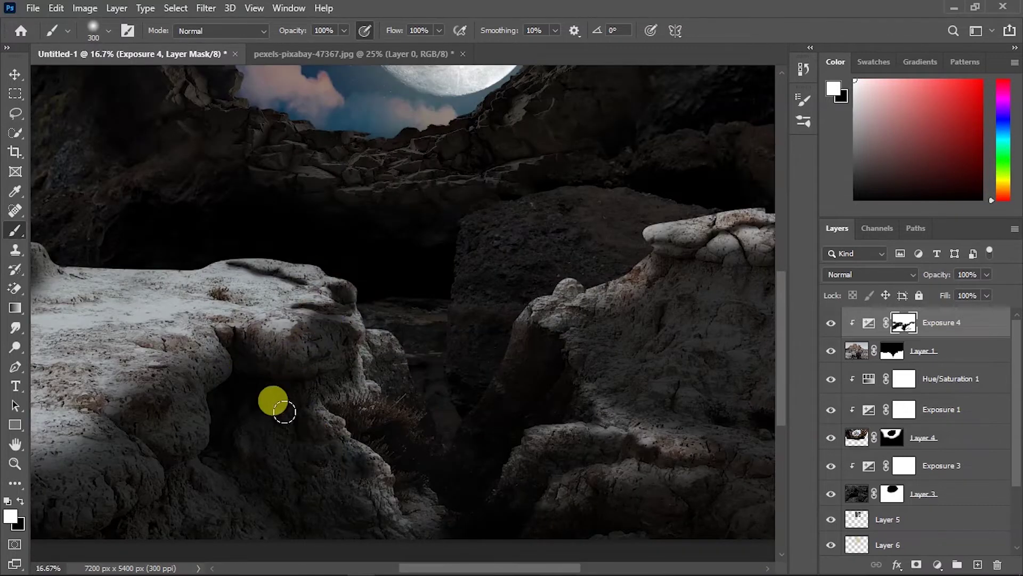
{"action": "mouse_move", "coordinate": [277, 360]}
{"action": "left_mouse_down"}
{"action": "mouse_move", "coordinate": [384, 384]}
{"action": "mouse_move", "coordinate": [429, 490]}
{"action": "left_mouse_up"}
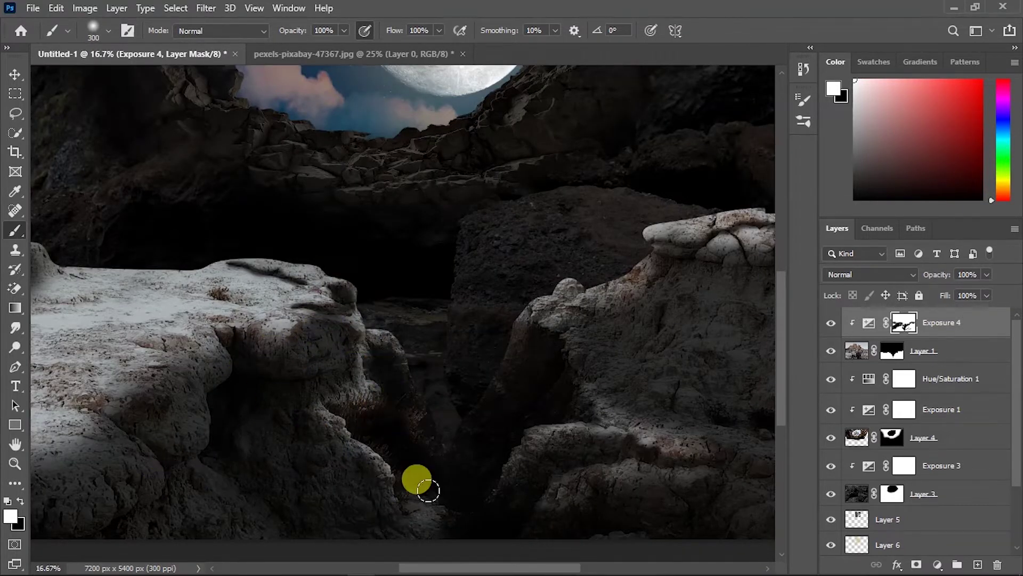
{"action": "scroll", "coordinate": [373, 543], "scroll_direction": "down", "scroll_amount": 2}
{"action": "scroll", "coordinate": [369, 477], "scroll_direction": "up", "scroll_amount": 1}
{"action": "key", "text": "bracketleft"}
{"action": "key", "text": "bracketleft"}
{"action": "key", "text": "bracketleft"}
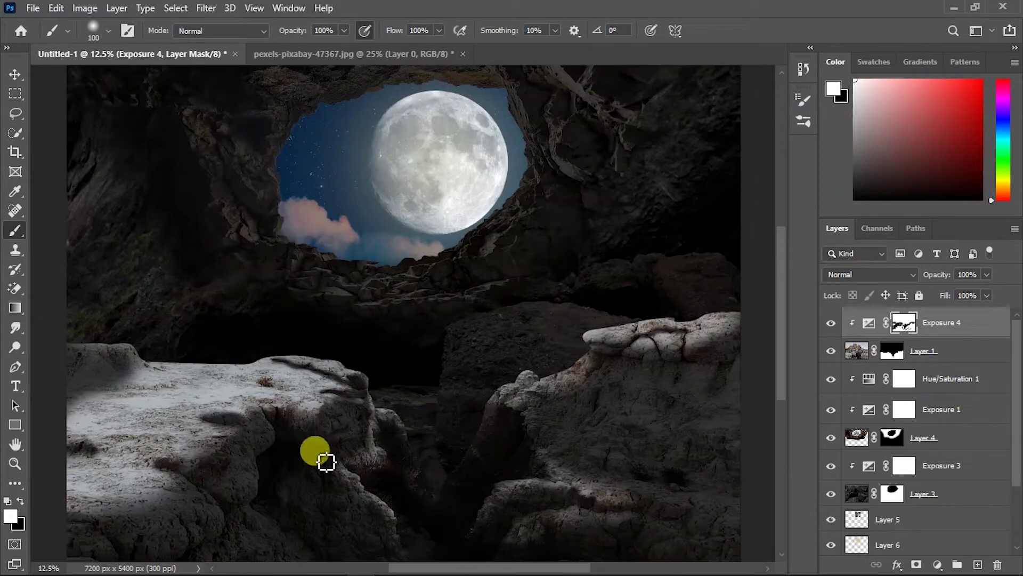
{"action": "left_click_drag", "start_coordinate": [332, 568], "coordinate": [305, 552]}
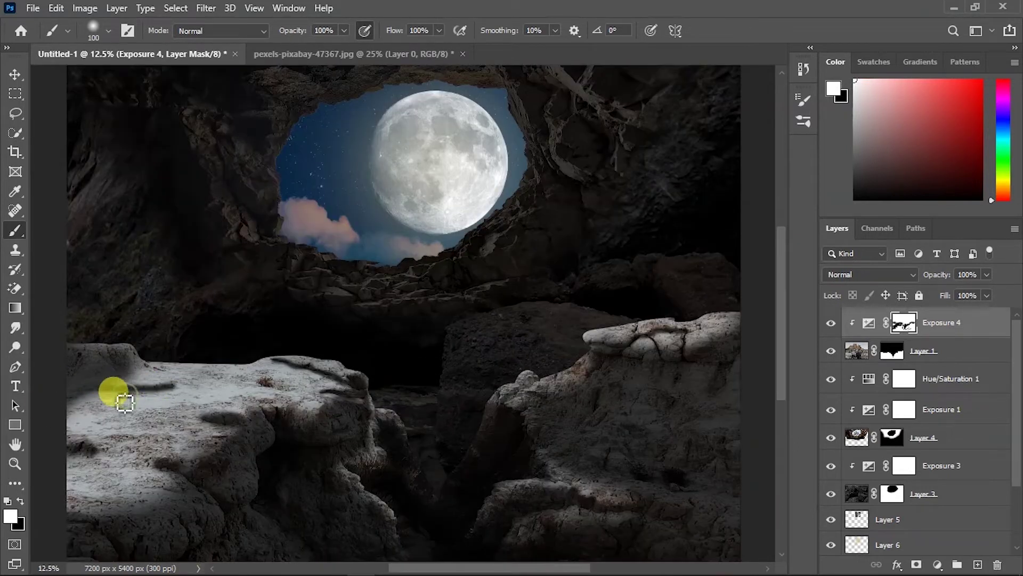
{"action": "left_click_drag", "start_coordinate": [164, 375], "coordinate": [176, 380]}
- Check the composition zoomed out and in, switching the paint colour back to black
{"action": "key", "text": "ctrl+minus"}
{"action": "key", "text": "ctrl+plus"}
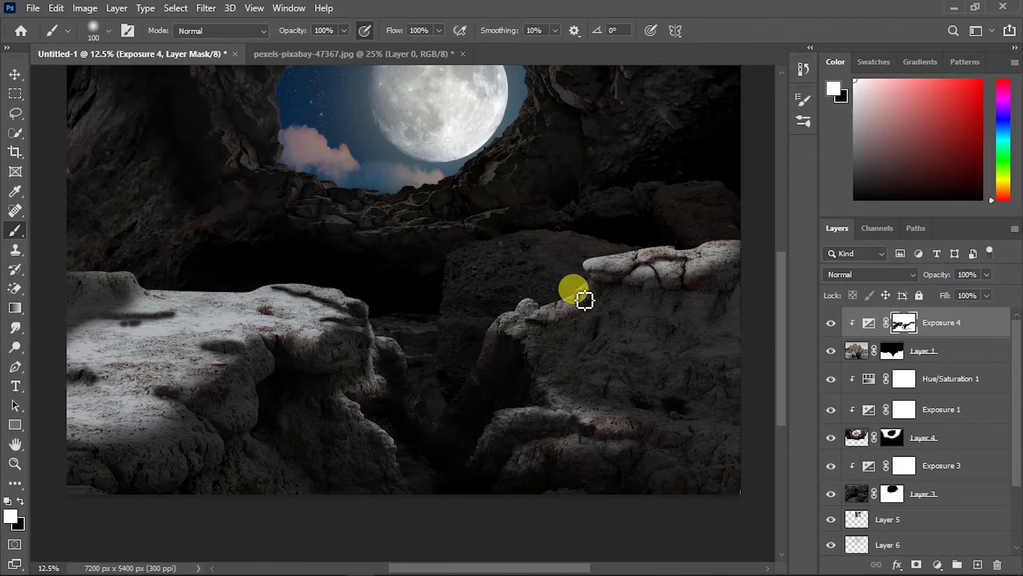
{"action": "key", "text": "ctrl+plus"}
{"action": "key", "text": "x"}
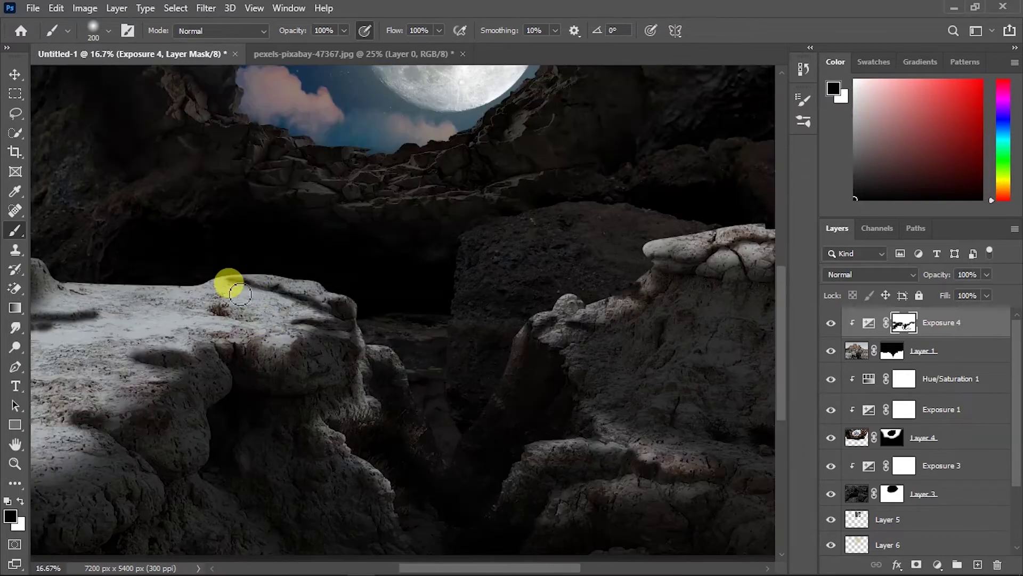
{"action": "key", "text": "ctrl+minus"}
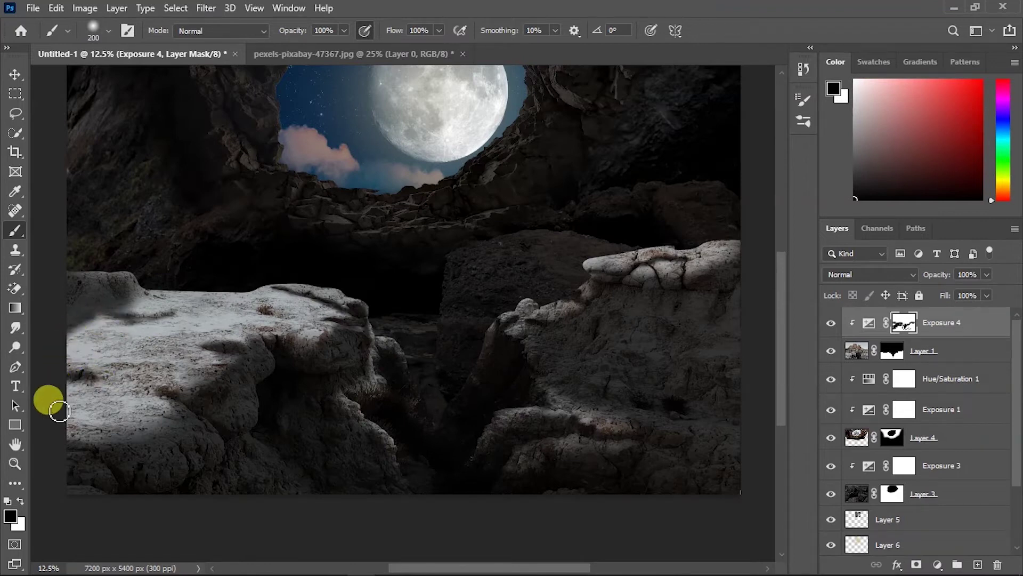
{"action": "key", "text": "ctrl+plus"}
{"action": "left_click_drag", "start_coordinate": [491, 568], "coordinate": [555, 568]}
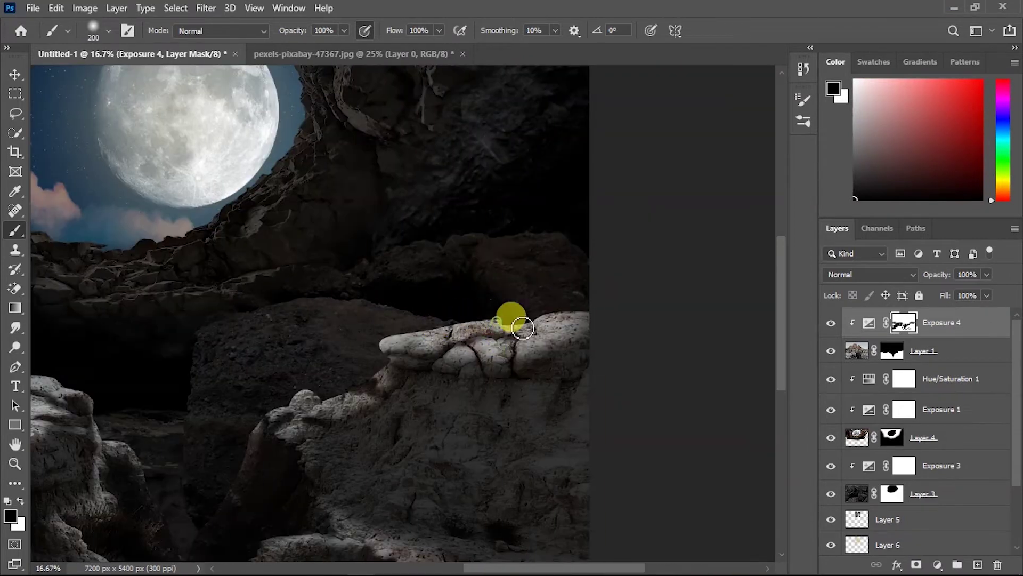
{"action": "key", "text": "ctrl+0"}
{"action": "left_click", "coordinate": [874, 437]}
- Split the Underlying Layer black Blend If slider on Exposure 1 to fade it over the darkest tones
{"action": "double_click", "coordinate": [978, 410]}
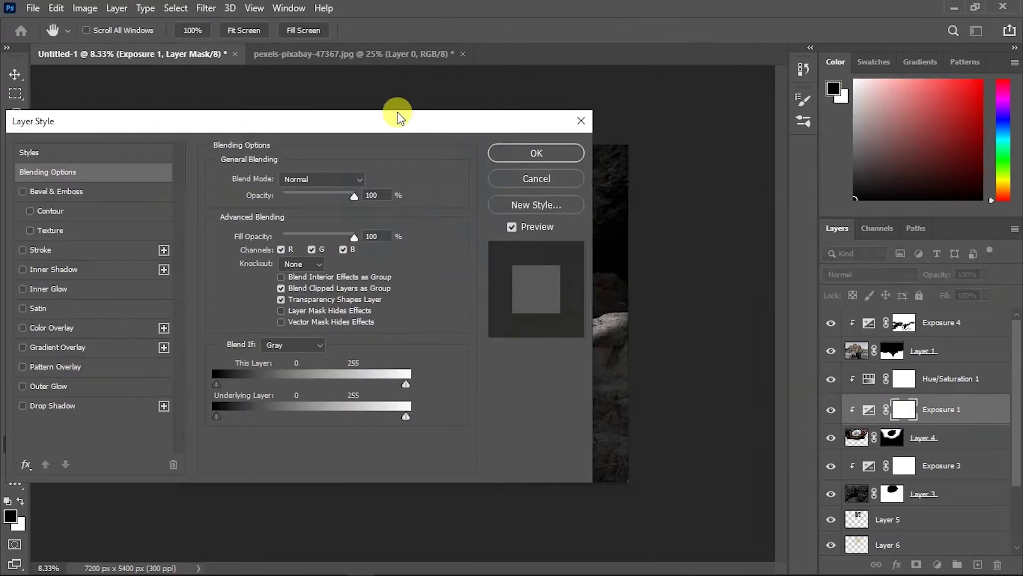
{"action": "left_click_drag", "start_coordinate": [397, 116], "coordinate": [890, 157]}
{"action": "left_click_drag", "start_coordinate": [714, 457], "coordinate": [746, 456]}
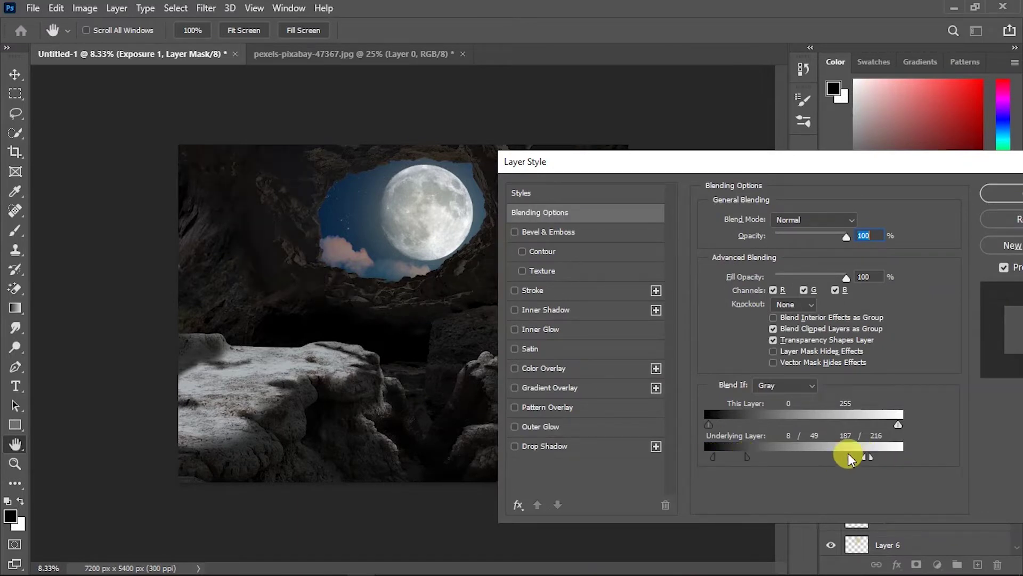
{"action": "left_click", "coordinate": [1003, 197]}
- Brush the Exposure 1 mask around the cave rim near the sky and above the moon
{"action": "scroll", "coordinate": [468, 304], "scroll_direction": "up", "scroll_amount": 2}
{"action": "key", "text": "b"}
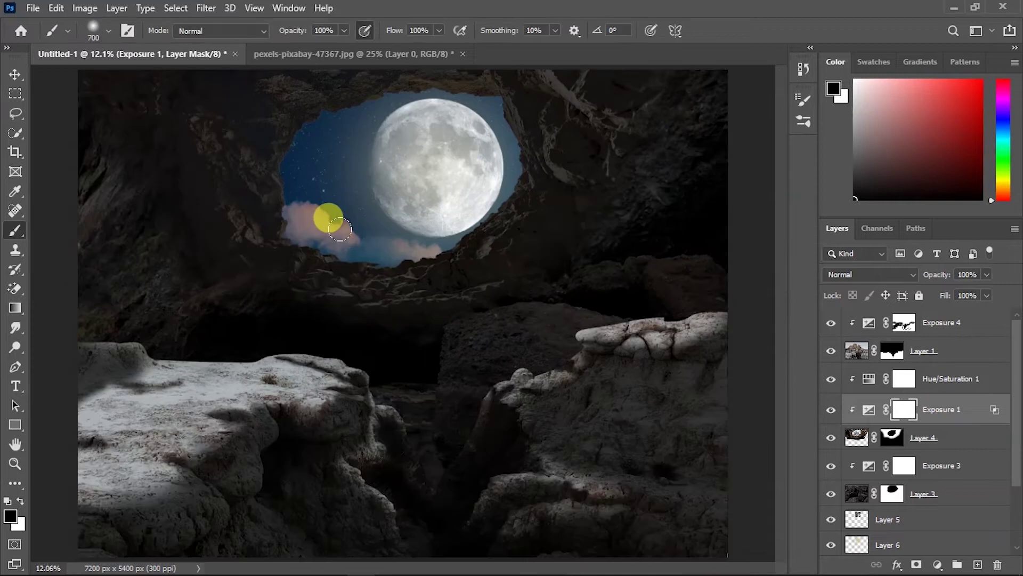
{"action": "mouse_move", "coordinate": [482, 192]}
{"action": "left_mouse_down"}
{"action": "mouse_move", "coordinate": [450, 99]}
{"action": "mouse_move", "coordinate": [281, 216]}
{"action": "mouse_move", "coordinate": [516, 182]}
{"action": "mouse_move", "coordinate": [426, 246]}
{"action": "mouse_move", "coordinate": [313, 234]}
{"action": "left_mouse_up"}
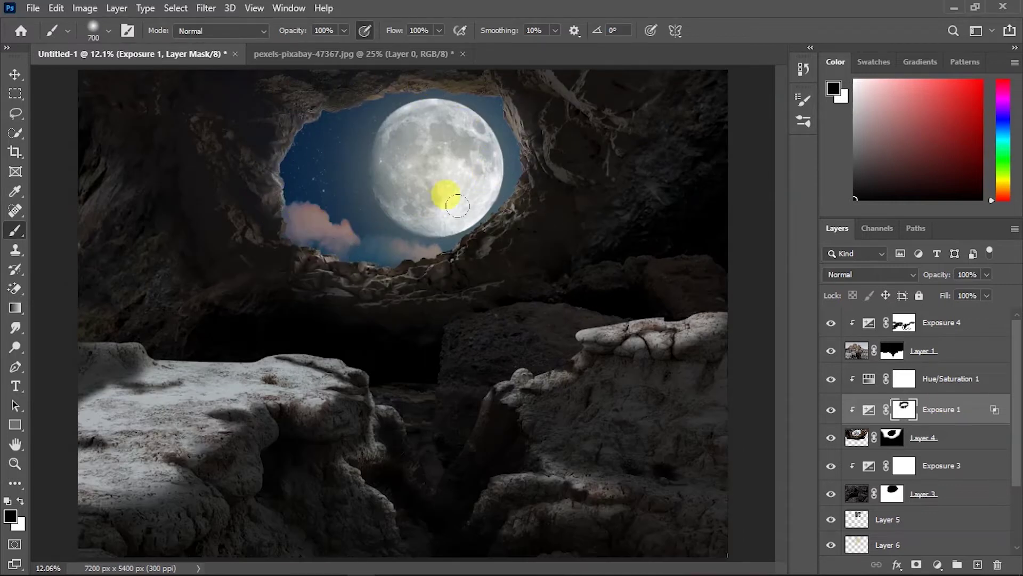
{"action": "left_click_drag", "start_coordinate": [509, 151], "coordinate": [404, 96]}
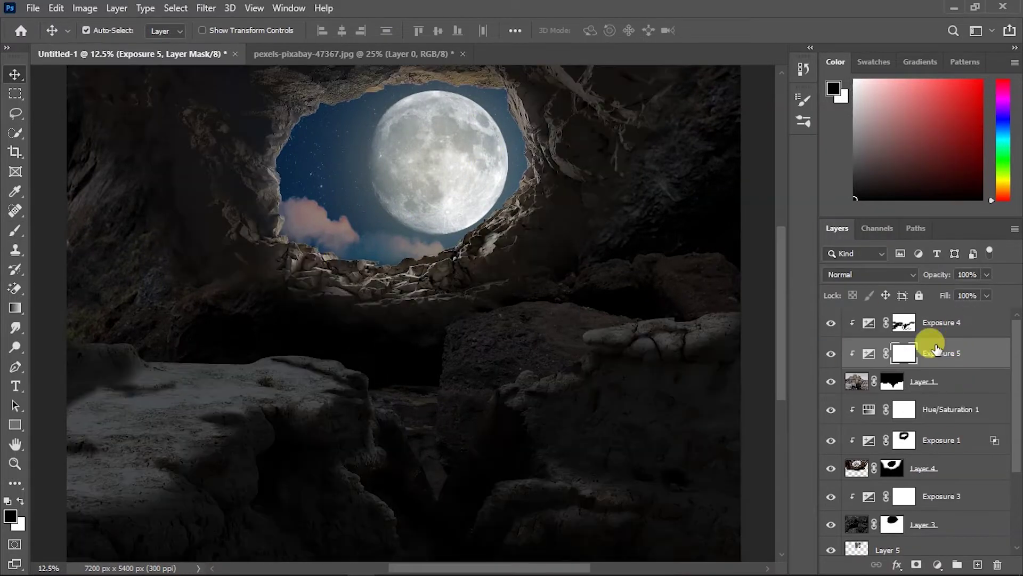
- Delete the extra Exposure 5 and darken Exposure 3 to -3.17
{"action": "key", "text": "Delete"}
{"action": "left_click", "coordinate": [949, 469]}
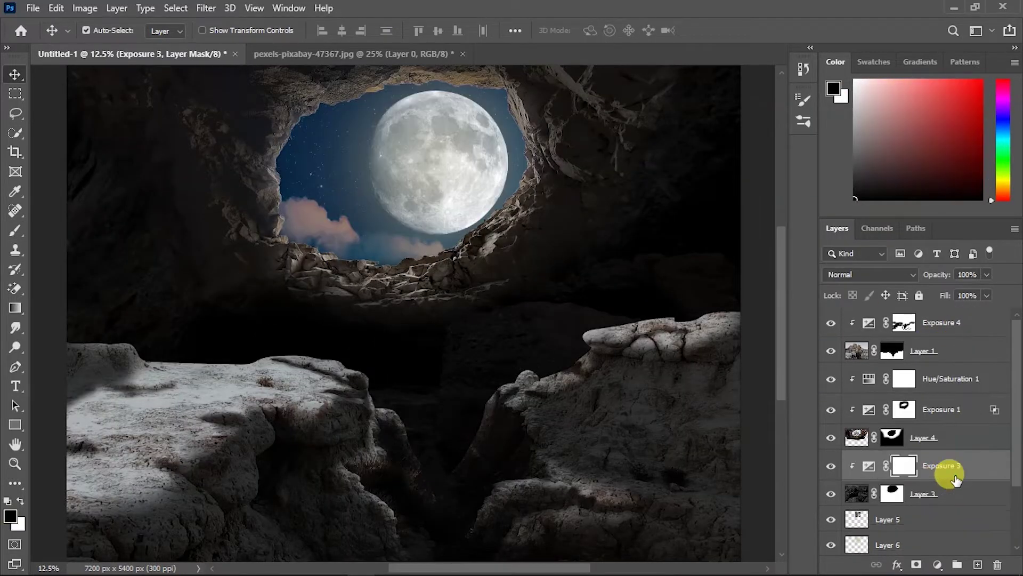
{"action": "double_click", "coordinate": [869, 465]}
{"action": "left_click_drag", "start_coordinate": [840, 231], "coordinate": [819, 223]}
{"action": "left_click", "coordinate": [968, 120]}
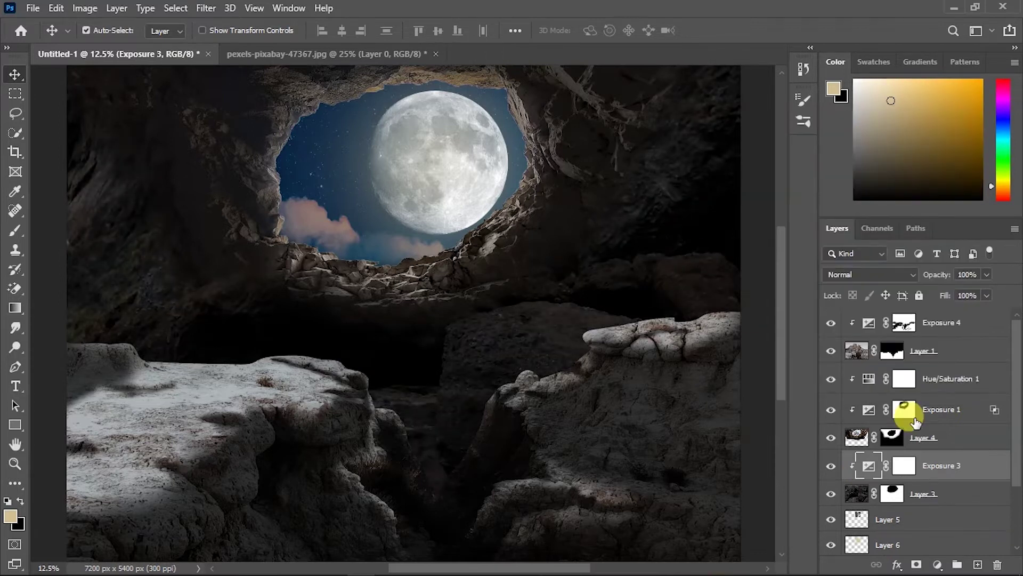
- Add a clipped Exposure layer at the top to dim the scene, and close the moon photo document
{"action": "left_click", "coordinate": [938, 564]}
{"action": "left_click", "coordinate": [966, 381]}
{"action": "left_click_drag", "start_coordinate": [865, 222], "coordinate": [837, 222]}
{"action": "left_click", "coordinate": [861, 393]}
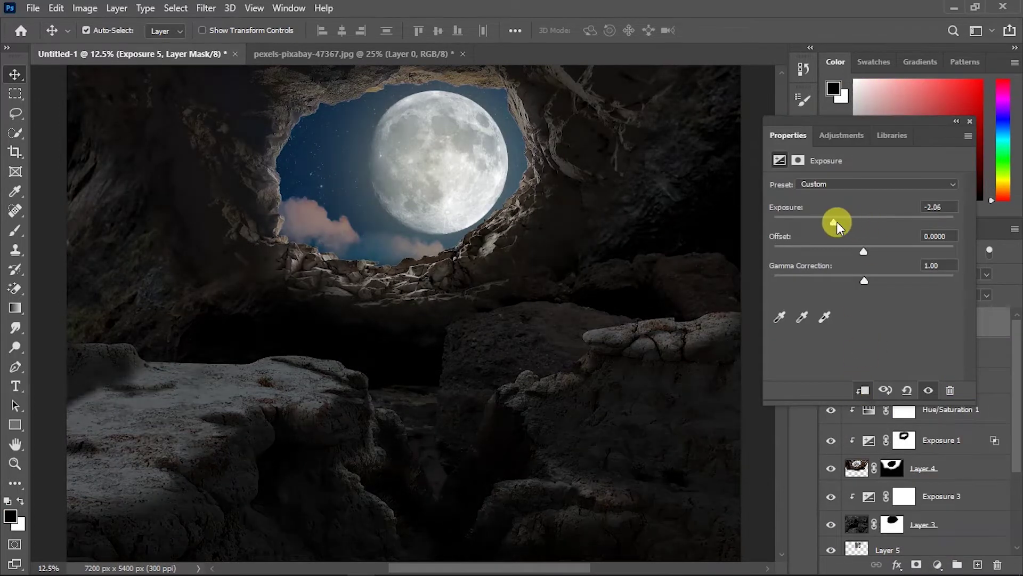
{"action": "left_click", "coordinate": [968, 121]}
{"action": "left_click", "coordinate": [405, 54]}
{"action": "left_click", "coordinate": [463, 53]}
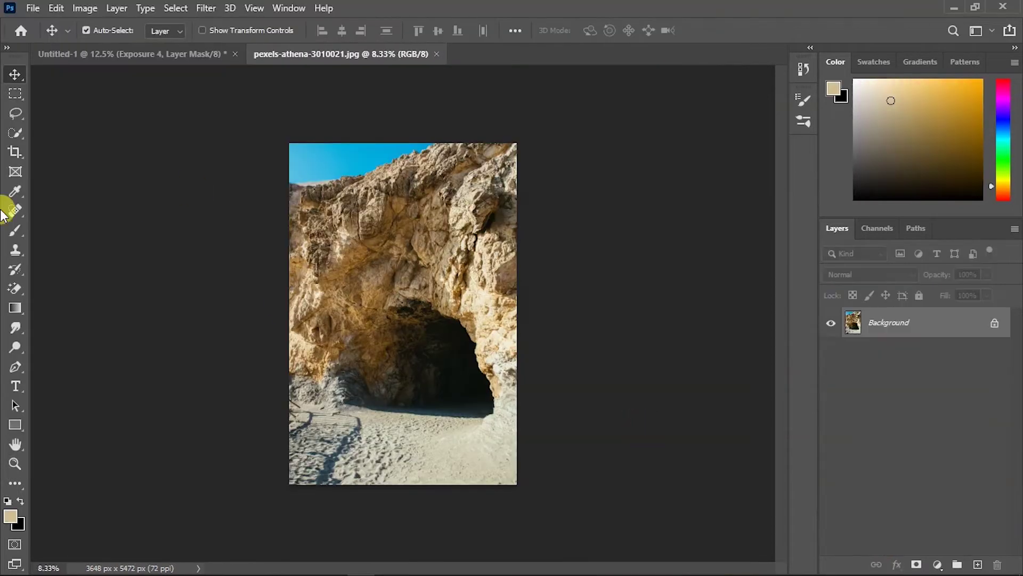
- Mask the rock arch out of the cave photo and move it into the composite, lower right
{"action": "left_click", "coordinate": [14, 230]}
{"action": "mouse_move", "coordinate": [395, 334]}
{"action": "left_mouse_down"}
{"action": "mouse_move", "coordinate": [366, 301]}
{"action": "mouse_move", "coordinate": [314, 280]}
{"action": "left_mouse_up"}
{"action": "left_click_drag", "start_coordinate": [408, 247], "coordinate": [258, 64]}
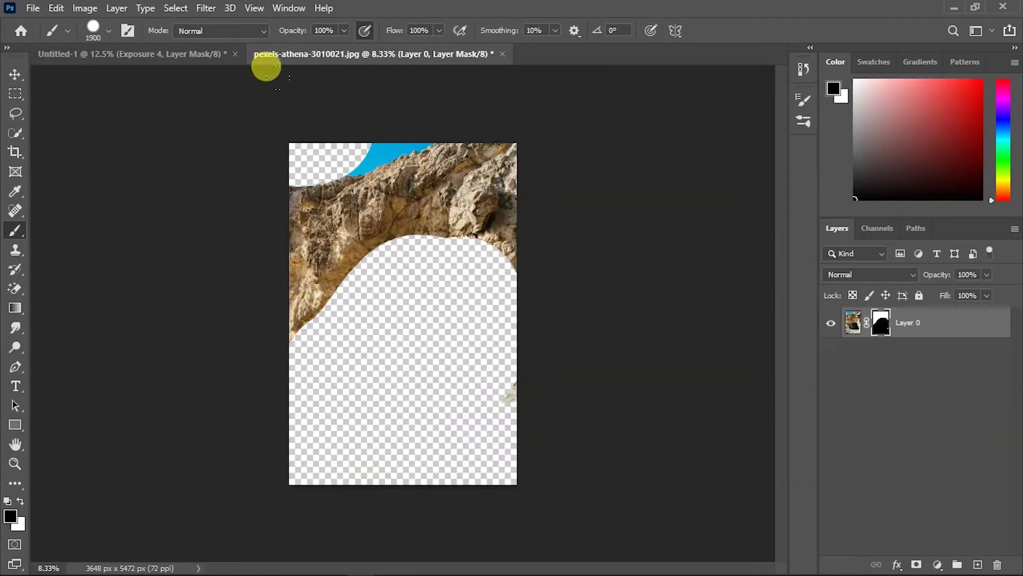
{"action": "key", "text": "v"}
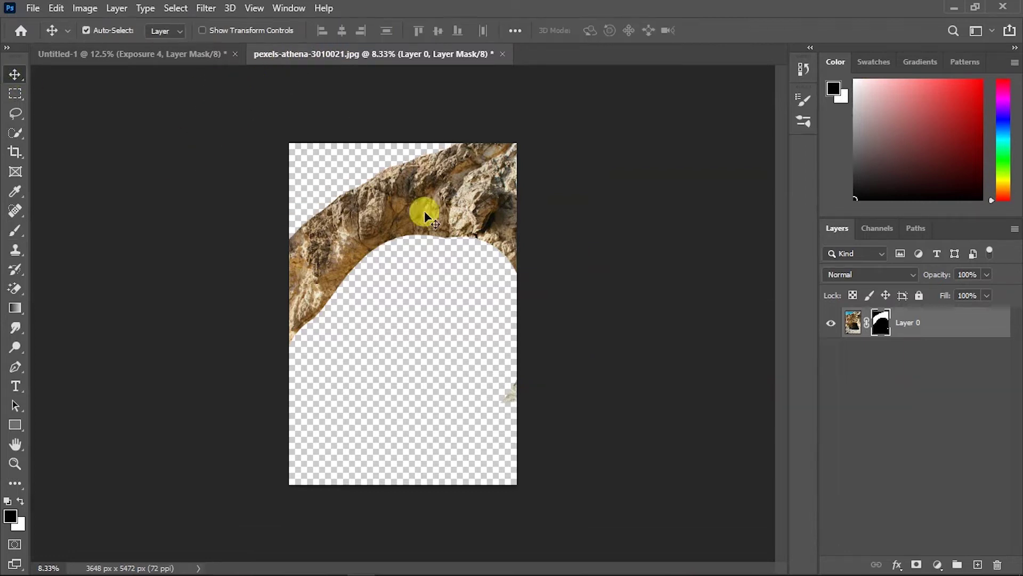
{"action": "left_click_drag", "start_coordinate": [464, 258], "coordinate": [886, 320]}
{"action": "left_click_drag", "start_coordinate": [469, 141], "coordinate": [546, 230]}
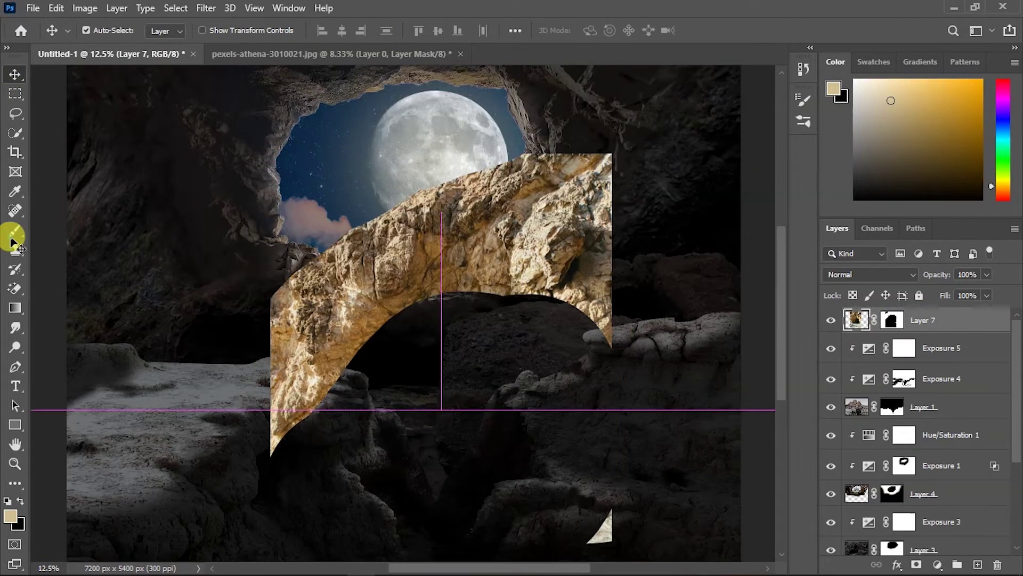
- Paint away the arch's underside, lower-left tip and top edge on its mask, then lower it
{"action": "left_click", "coordinate": [891, 320]}
{"action": "key", "text": "b"}
{"action": "key", "text": "d"}
{"action": "left_click_drag", "start_coordinate": [380, 283], "coordinate": [205, 423]}
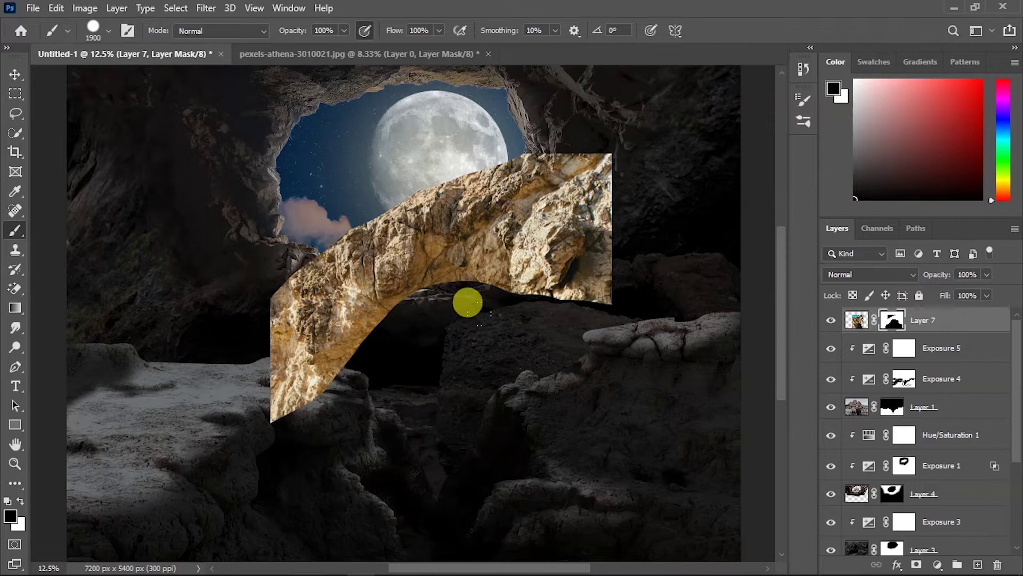
{"action": "left_click_drag", "start_coordinate": [589, 49], "coordinate": [372, 8]}
{"action": "left_click", "coordinate": [14, 75]}
{"action": "left_click_drag", "start_coordinate": [520, 219], "coordinate": [526, 304]}
- Warp the rock arch wider, pulling both sides outward and lowering its top
{"action": "key", "text": "ctrl+t"}
{"action": "right_click", "coordinate": [462, 113]}
{"action": "left_click", "coordinate": [491, 212]}
{"action": "left_click_drag", "start_coordinate": [271, 373], "coordinate": [256, 361]}
{"action": "left_click_drag", "start_coordinate": [616, 365], "coordinate": [631, 368]}
{"action": "left_click_drag", "start_coordinate": [279, 245], "coordinate": [254, 248]}
{"action": "left_click_drag", "start_coordinate": [263, 494], "coordinate": [247, 496]}
{"action": "left_click_drag", "start_coordinate": [256, 360], "coordinate": [227, 368]}
{"action": "left_click_drag", "start_coordinate": [510, 246], "coordinate": [485, 270]}
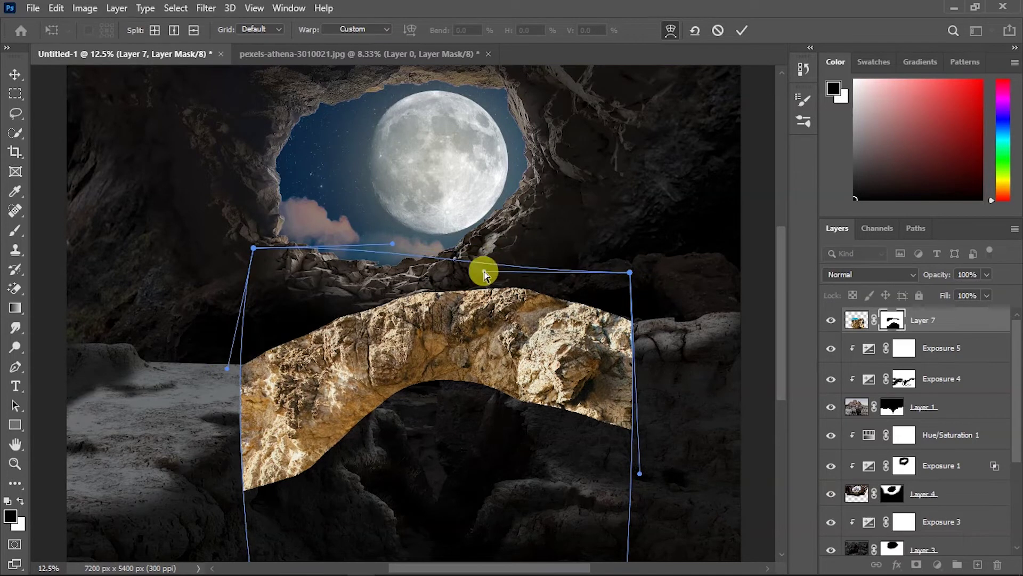
{"action": "key", "text": "Return"}
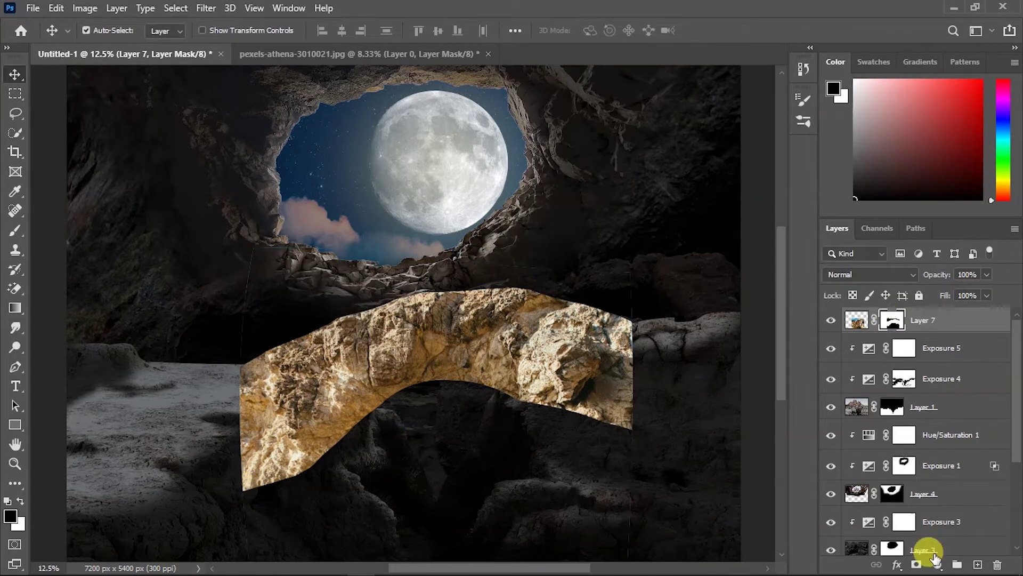
- Add an Exposure adjustment clipped to the arch and lower it to darken the rock
{"action": "left_click", "coordinate": [936, 564]}
{"action": "left_click", "coordinate": [927, 379]}
{"action": "left_click_drag", "start_coordinate": [853, 222], "coordinate": [805, 222]}
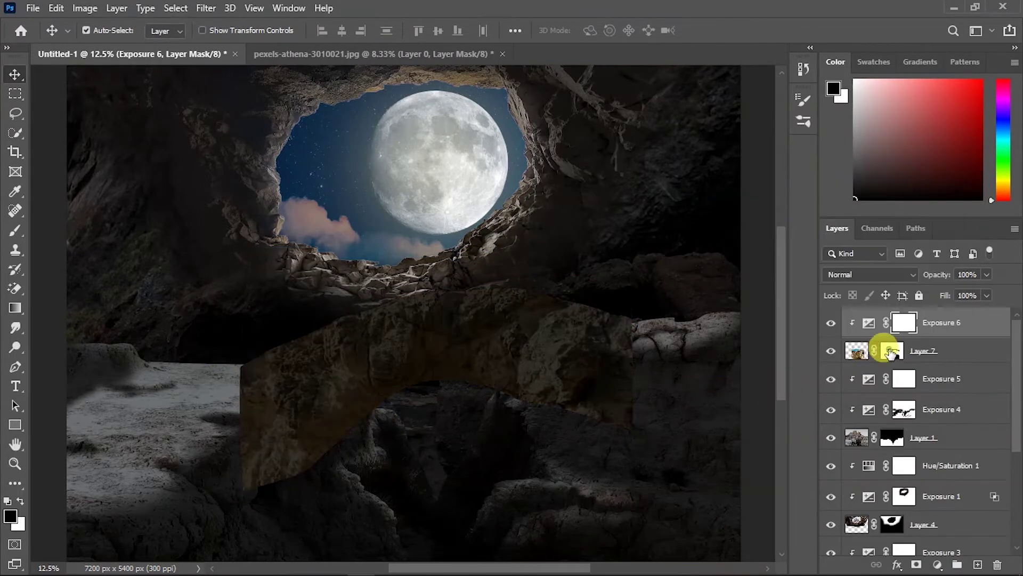
- Paint the Exposure 6 mask with a larger, low-flow brush to brighten the arch's top and underside
{"action": "key", "text": "ctrl+plus"}
{"action": "left_click", "coordinate": [15, 230]}
{"action": "key", "text": "ctrl+plus"}
{"action": "key", "text": "bracketright"}
{"action": "key", "text": "bracketright"}
{"action": "left_click_drag", "start_coordinate": [439, 31], "coordinate": [419, 30]}
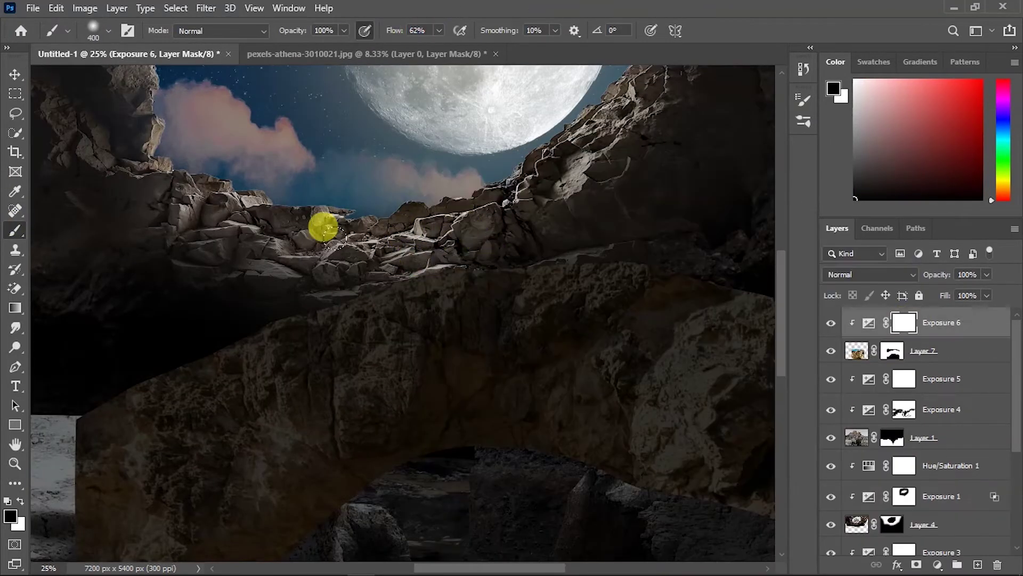
{"action": "key", "text": "bracketright"}
{"action": "left_click_drag", "start_coordinate": [358, 288], "coordinate": [554, 267]}
{"action": "mouse_move", "coordinate": [677, 272]}
{"action": "left_mouse_down"}
{"action": "mouse_move", "coordinate": [164, 291]}
{"action": "mouse_move", "coordinate": [411, 306]}
{"action": "mouse_move", "coordinate": [444, 263]}
{"action": "left_mouse_up"}
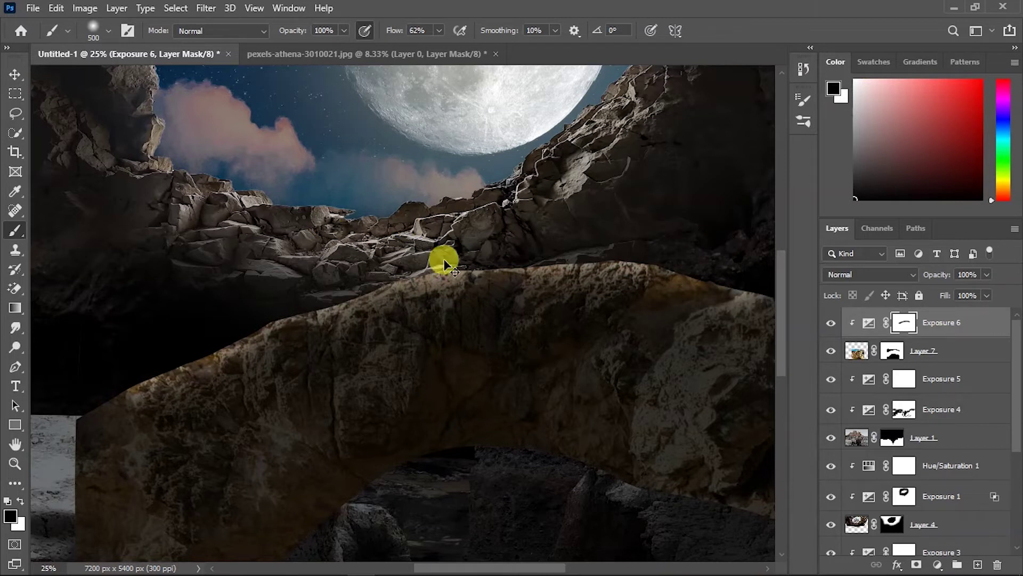
{"action": "key", "text": "ctrl+minus"}
{"action": "mouse_move", "coordinate": [533, 281]}
{"action": "left_mouse_down"}
{"action": "mouse_move", "coordinate": [389, 301]}
{"action": "mouse_move", "coordinate": [260, 339]}
{"action": "left_mouse_up"}
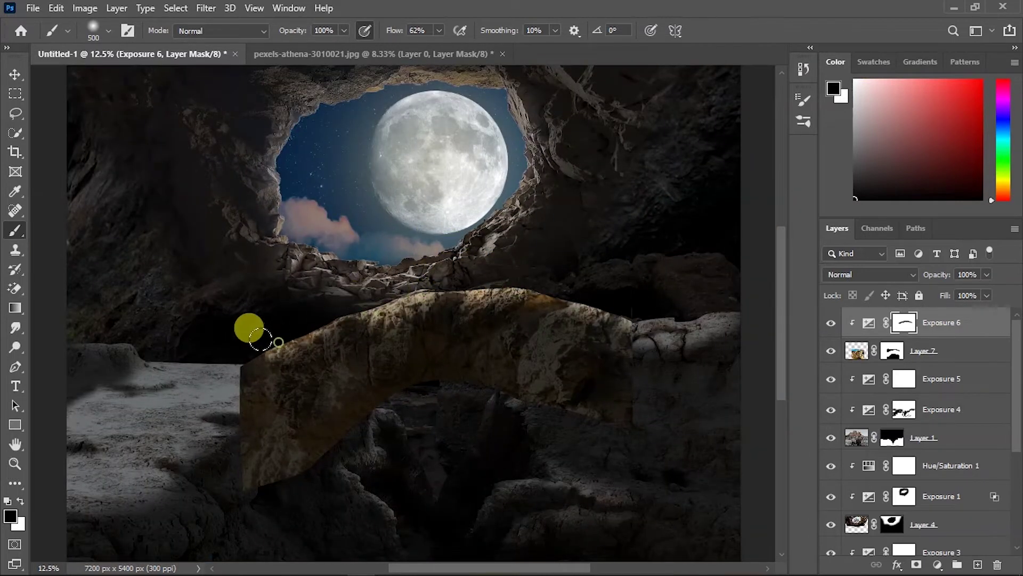
{"action": "left_click_drag", "start_coordinate": [553, 422], "coordinate": [457, 394]}
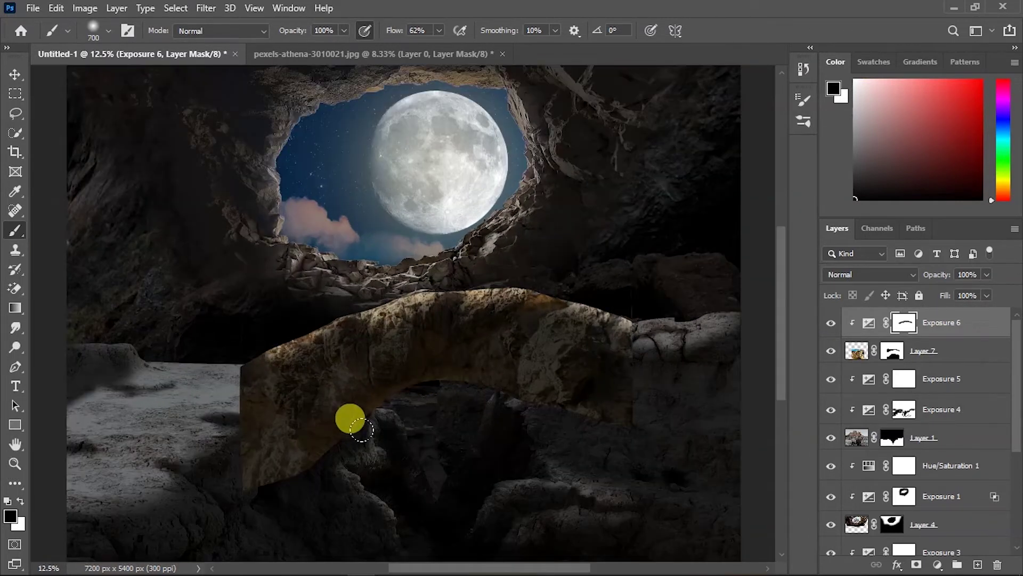
- Add a Hue/Saturation layer clipped to the arch with Saturation -63
{"action": "left_click", "coordinate": [13, 67]}
{"action": "left_click", "coordinate": [937, 565]}
{"action": "left_click", "coordinate": [863, 424]}
{"action": "left_click_drag", "start_coordinate": [864, 268], "coordinate": [807, 273]}
- Brush Layer 7's mask to blend the arch's left base and upper-left edge into the cave
{"action": "left_click", "coordinate": [293, 366]}
{"action": "scroll", "coordinate": [473, 359], "scroll_direction": "up", "scroll_amount": 1}
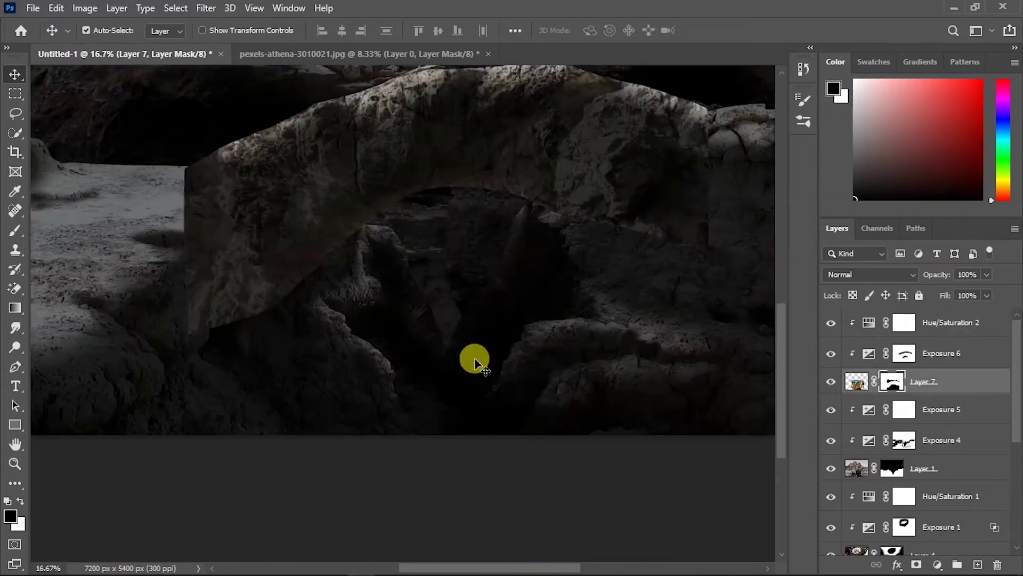
{"action": "scroll", "coordinate": [373, 293], "scroll_direction": "up", "scroll_amount": 2}
{"action": "key", "text": "b"}
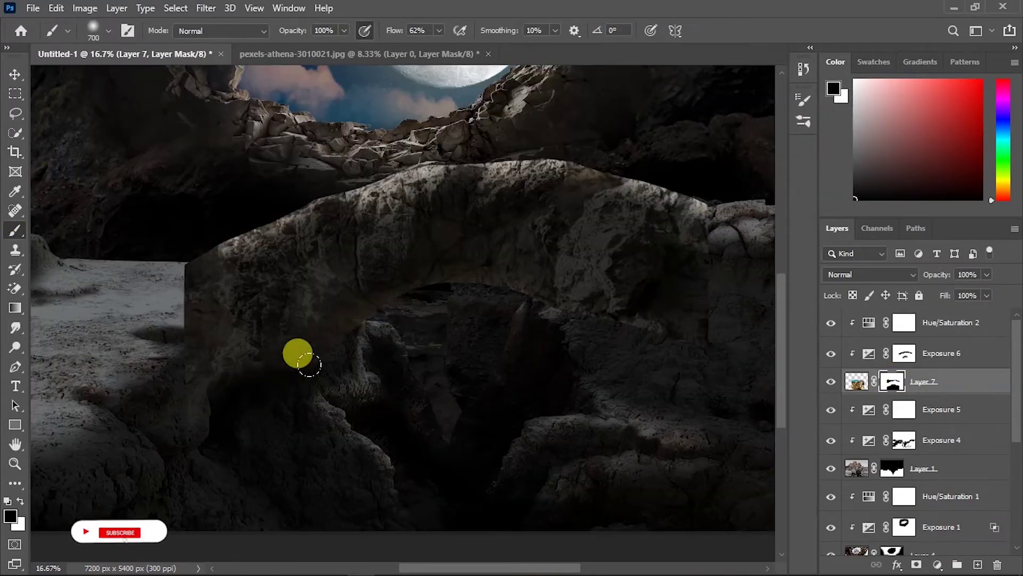
{"action": "left_click_drag", "start_coordinate": [149, 231], "coordinate": [132, 310]}
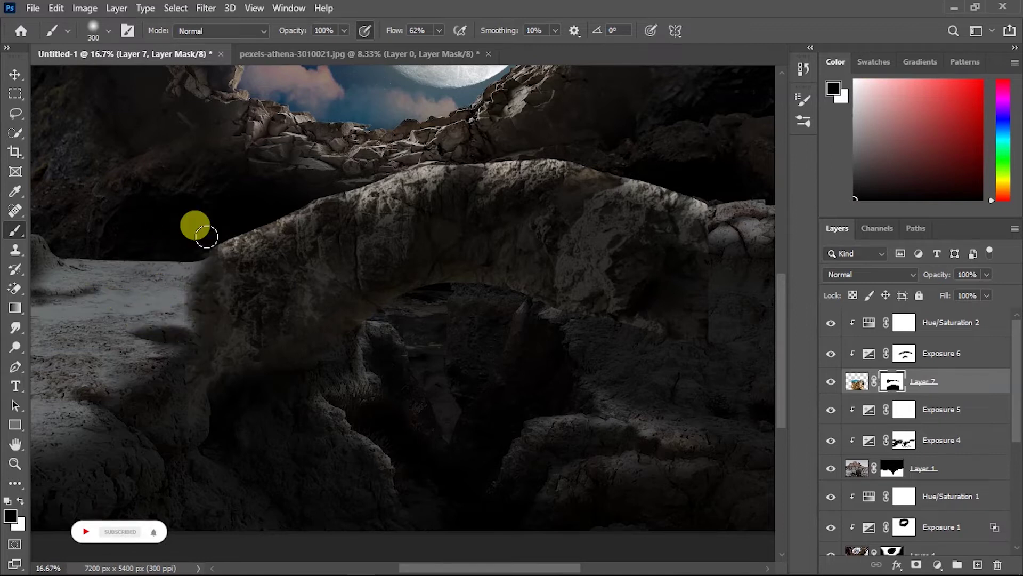
{"action": "left_click_drag", "start_coordinate": [175, 271], "coordinate": [198, 244]}
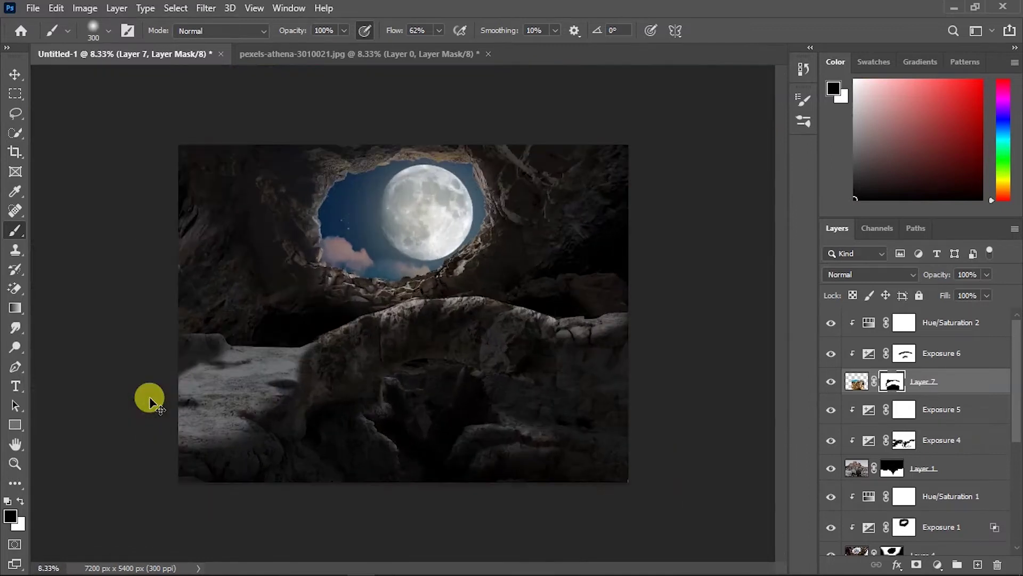
{"action": "left_click_drag", "start_coordinate": [146, 395], "coordinate": [683, 373]}
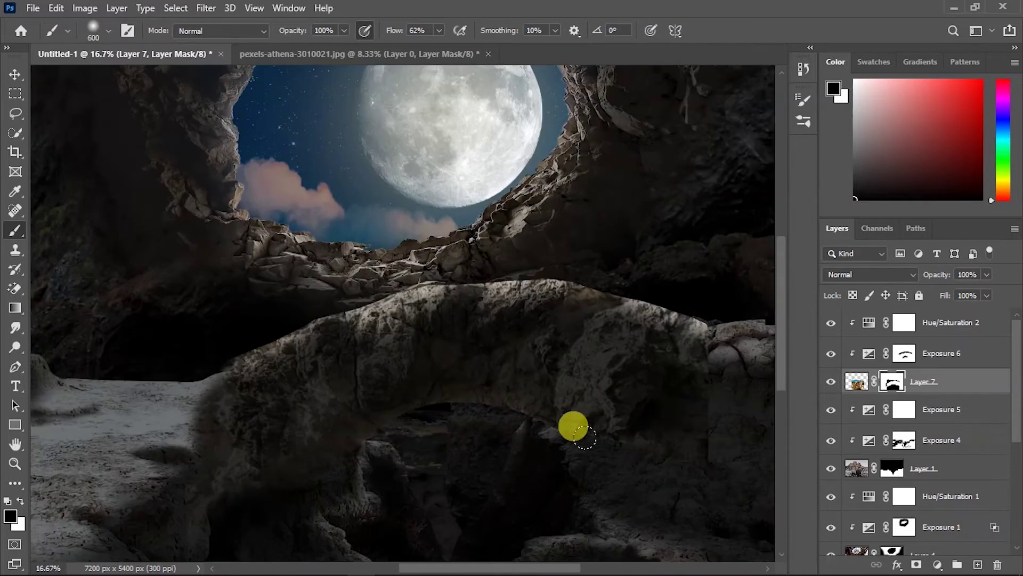
{"action": "left_click_drag", "start_coordinate": [733, 282], "coordinate": [118, 366]}
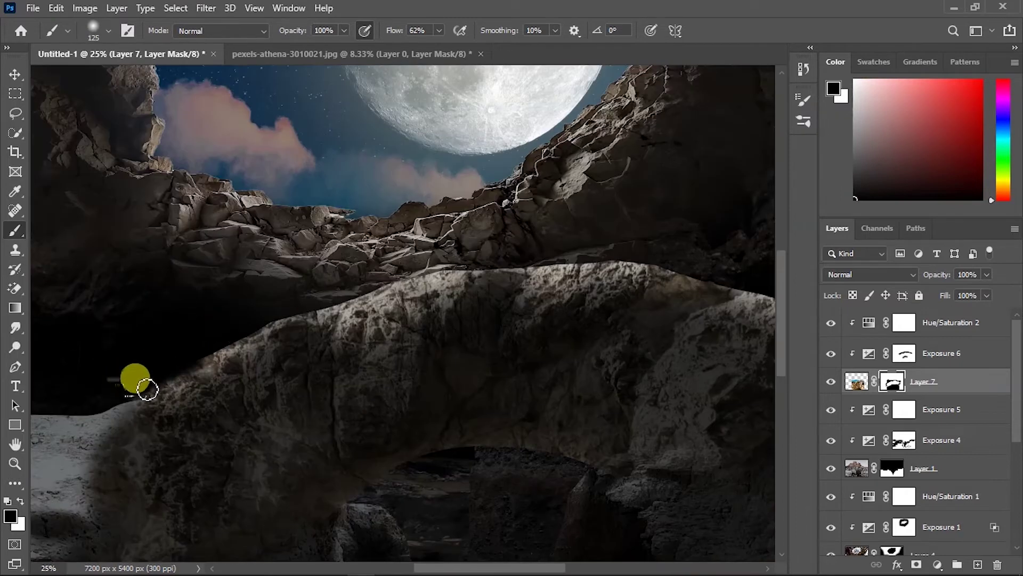
{"action": "left_click_drag", "start_coordinate": [146, 389], "coordinate": [211, 349]}
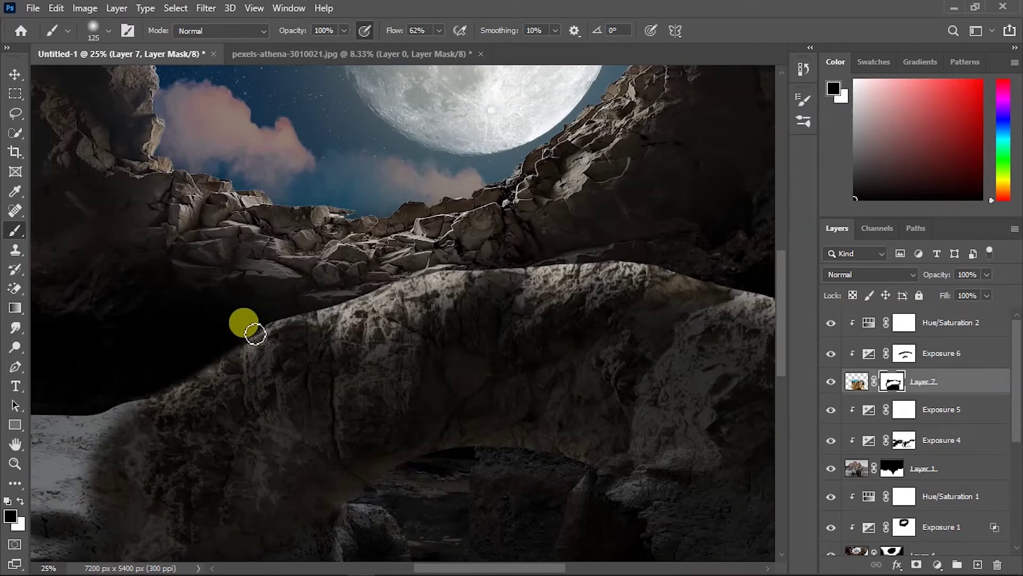
{"action": "key", "text": "ctrl+minus"}
{"action": "key", "text": "ctrl+minus"}
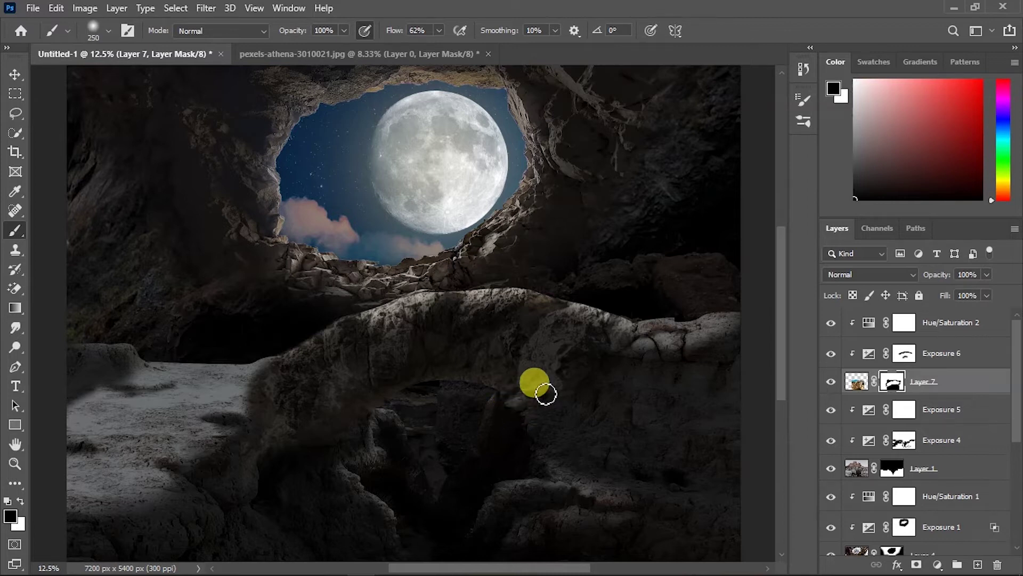
- Select the Exposure 4 mask with white paint and toggle Exposure 5 to compare
{"action": "left_click", "coordinate": [904, 440]}
{"action": "key", "text": "x"}
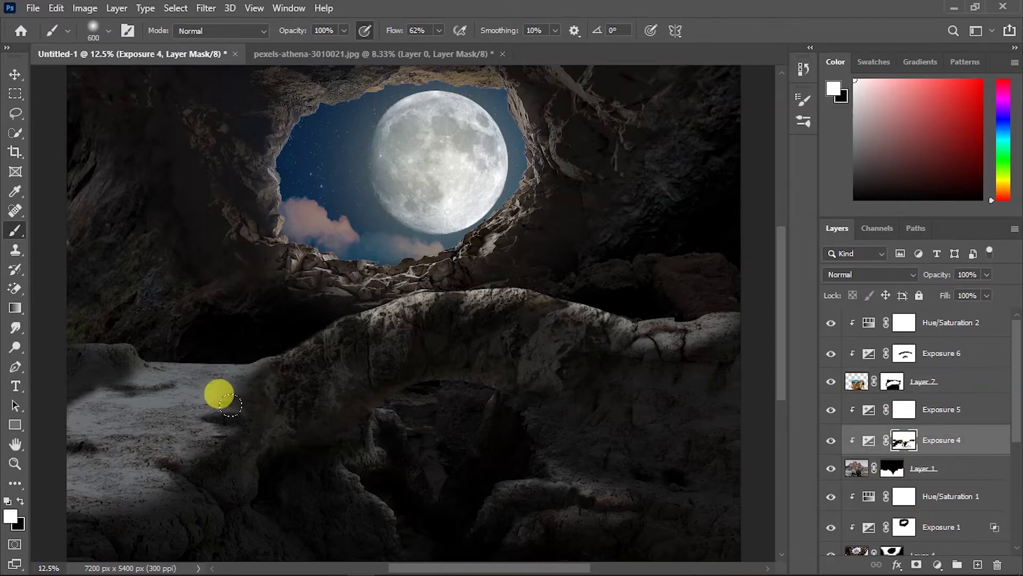
{"action": "left_click", "coordinate": [831, 409]}
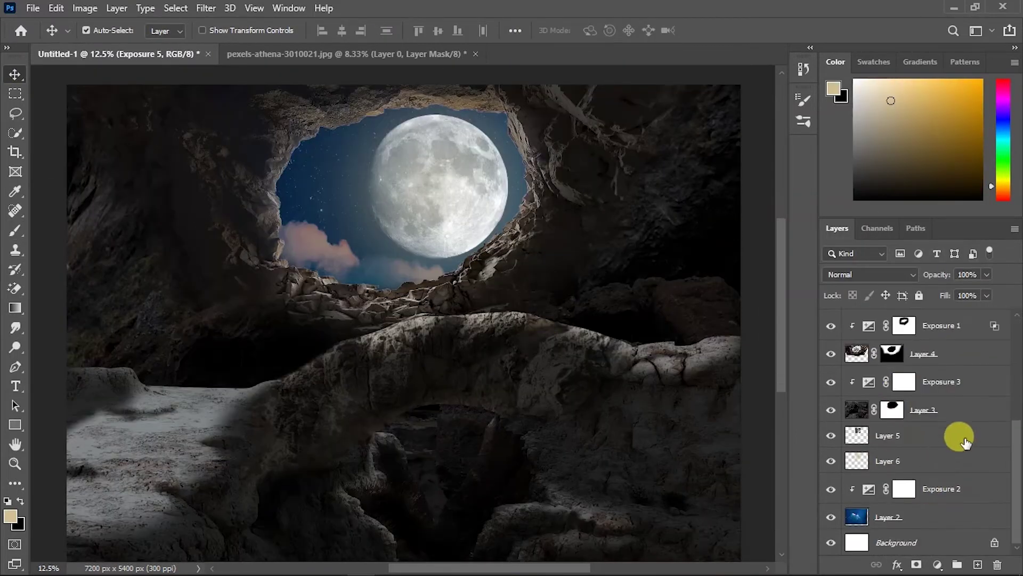
- Add a new haze layer above Exposure 3 and paint soft white haze across the cave
{"action": "left_click", "coordinate": [964, 441]}
{"action": "key", "text": "ctrl+shift+alt+n"}
{"action": "left_click", "coordinate": [14, 231]}
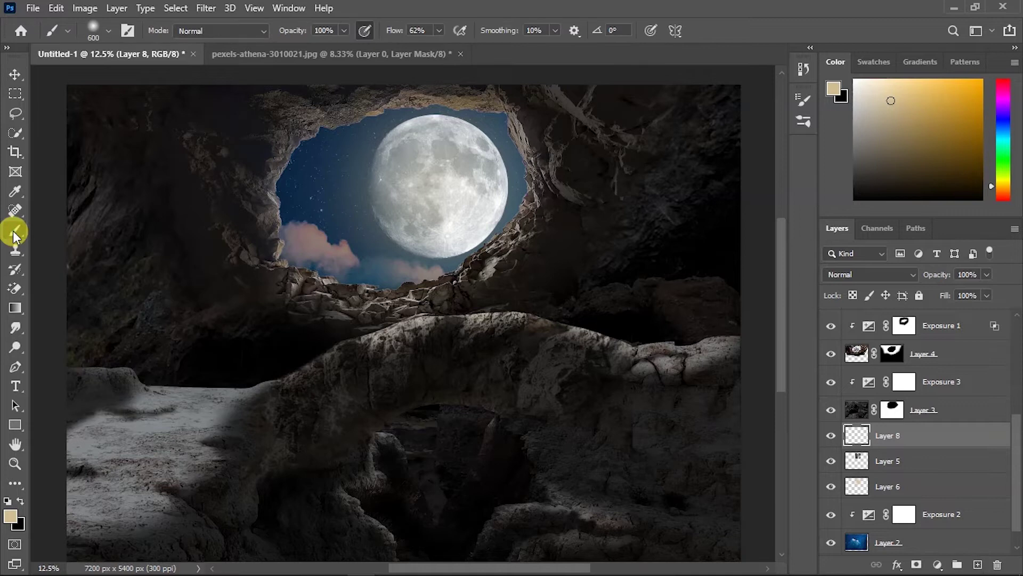
{"action": "left_click", "coordinate": [18, 523]}
{"action": "type", "text": "ffffff"}
{"action": "left_click", "coordinate": [902, 309]}
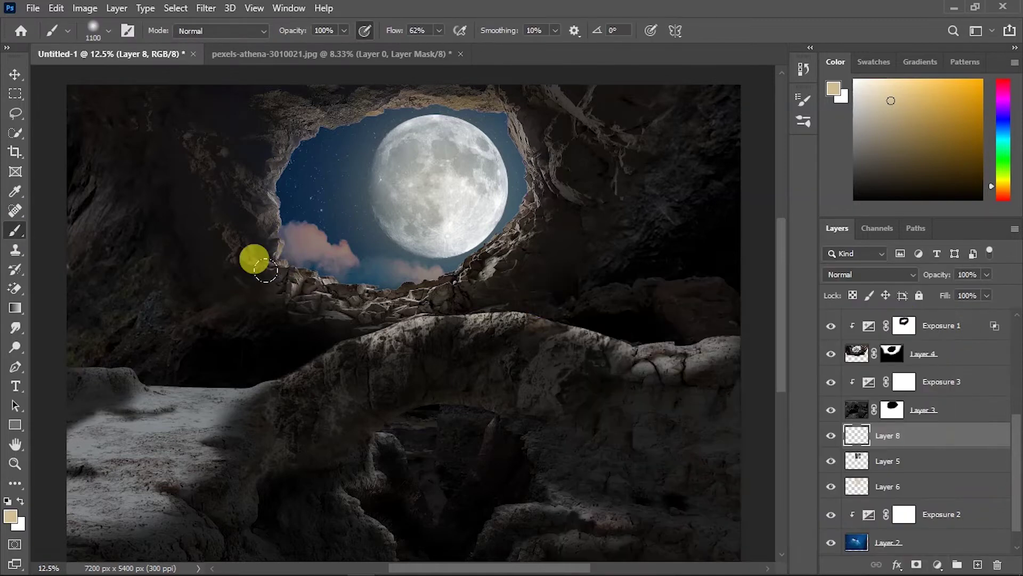
{"action": "left_click_drag", "start_coordinate": [888, 435], "coordinate": [938, 392]}
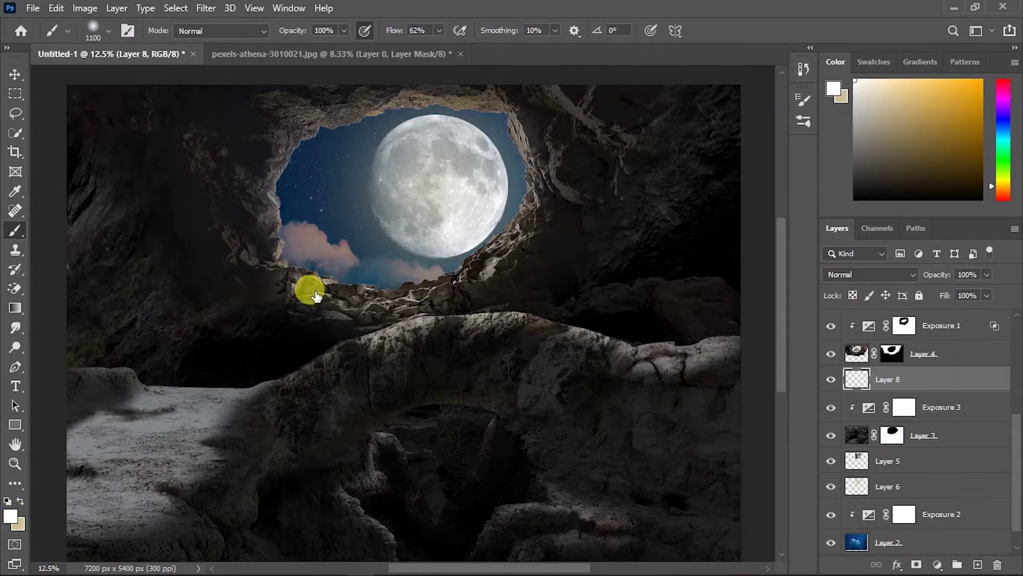
{"action": "mouse_move", "coordinate": [273, 249]}
{"action": "left_mouse_down"}
{"action": "mouse_move", "coordinate": [275, 298]}
{"action": "mouse_move", "coordinate": [423, 460]}
{"action": "mouse_move", "coordinate": [604, 381]}
{"action": "mouse_move", "coordinate": [710, 303]}
{"action": "left_mouse_up"}
{"action": "left_click_drag", "start_coordinate": [964, 376], "coordinate": [964, 382]}
- Move the haze above Hue/Saturation 1, Gaussian-blur it and lower its opacity to 28%
{"action": "mouse_move", "coordinate": [676, 292]}
{"action": "left_mouse_down"}
{"action": "mouse_move", "coordinate": [349, 283]}
{"action": "mouse_move", "coordinate": [533, 192]}
{"action": "left_mouse_up"}
{"action": "left_click", "coordinate": [15, 75]}
{"action": "left_click", "coordinate": [206, 8]}
{"action": "left_click", "coordinate": [411, 235]}
{"action": "left_click", "coordinate": [414, 135]}
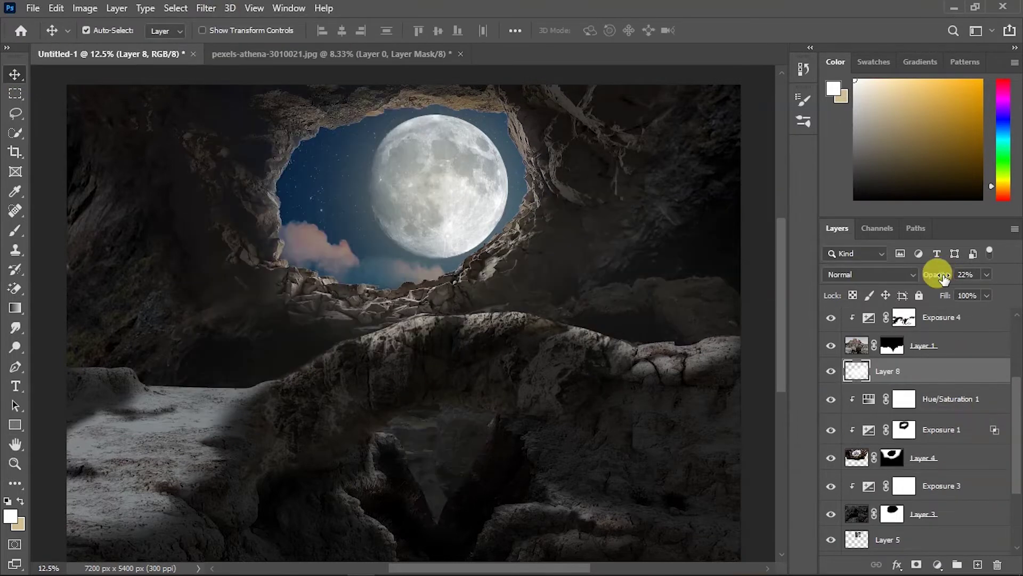
{"action": "key", "text": "3"}
{"action": "left_click_drag", "start_coordinate": [936, 277], "coordinate": [933, 277]}
- Mask the haze layer and paint black to clear the arch opening and upper-right wall
{"action": "left_click", "coordinate": [916, 565]}
{"action": "key", "text": "d"}
{"action": "left_click", "coordinate": [16, 232]}
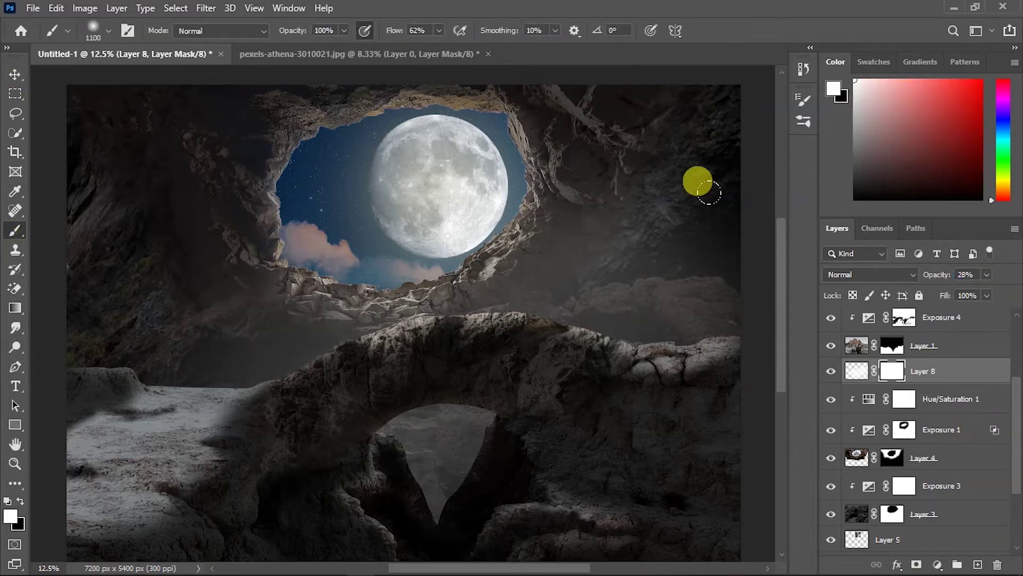
{"action": "key", "text": "x"}
{"action": "left_click_drag", "start_coordinate": [709, 192], "coordinate": [719, 179]}
{"action": "mouse_move", "coordinate": [453, 480]}
{"action": "left_mouse_down"}
{"action": "mouse_move", "coordinate": [356, 475]}
{"action": "mouse_move", "coordinate": [427, 437]}
{"action": "left_mouse_up"}
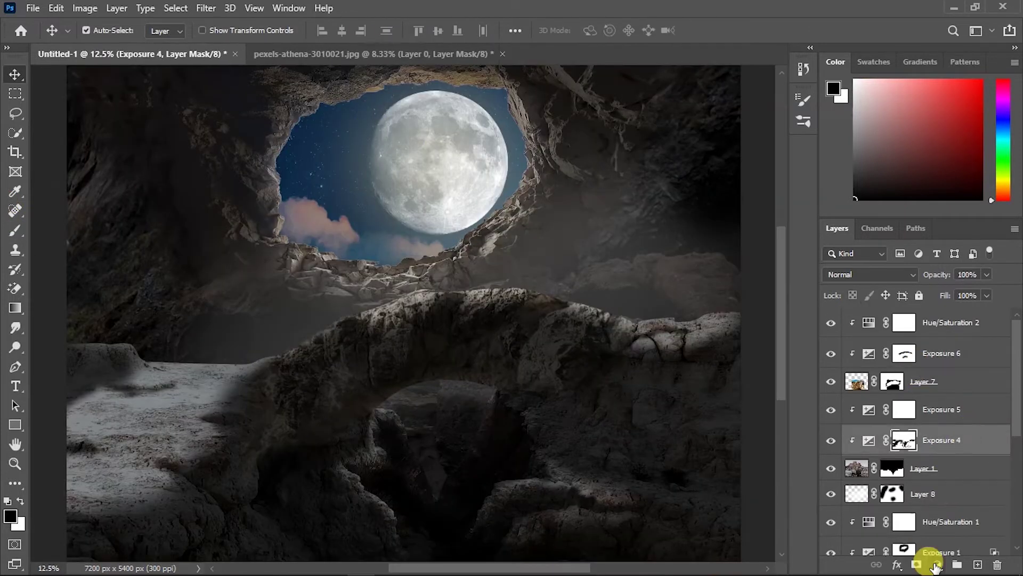
- Add a clipped Hue/Saturation adjustment layer above Layer 3
{"action": "left_click", "coordinate": [956, 121]}
{"action": "left_click", "coordinate": [971, 433]}
{"action": "scroll", "coordinate": [975, 440], "scroll_direction": "down", "scroll_amount": 5}
{"action": "left_click", "coordinate": [937, 564]}
{"action": "left_click", "coordinate": [941, 425]}
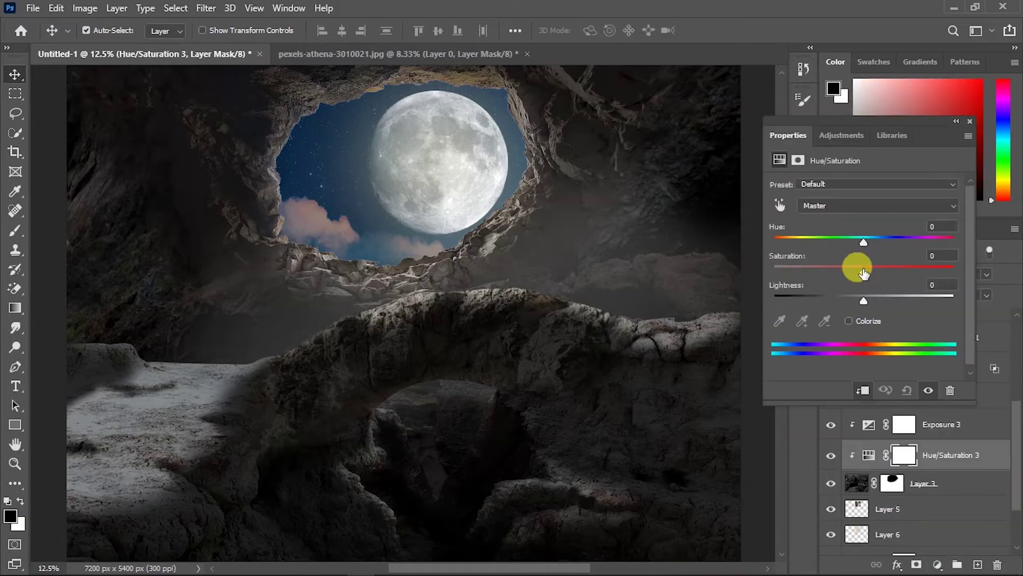
{"action": "left_click", "coordinate": [957, 121]}
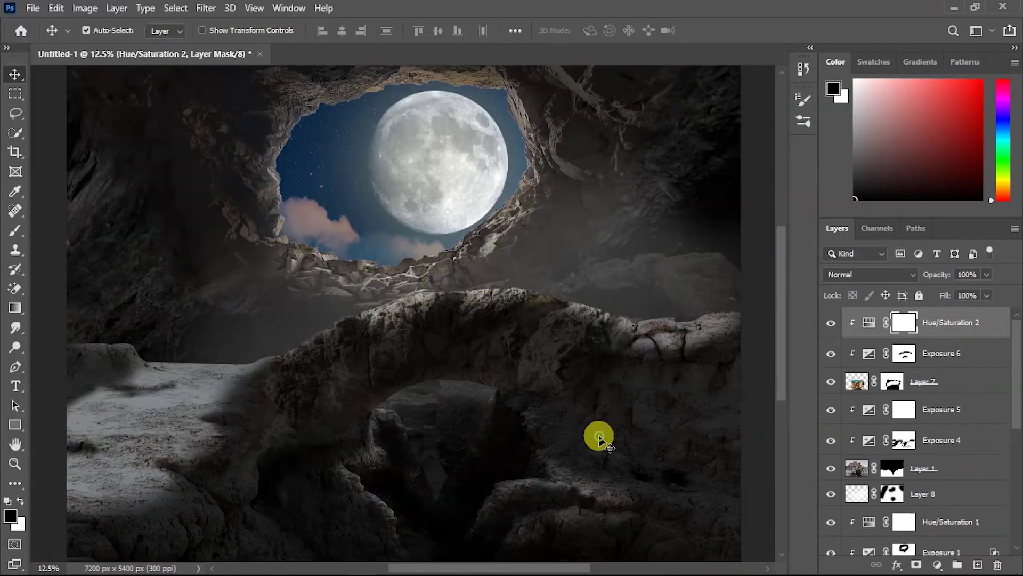
- Open the horse photo and zoom in on the rider with the Pen tool ready
{"action": "left_click", "coordinate": [598, 433]}
{"action": "key", "text": "p"}
{"action": "scroll", "coordinate": [219, 412], "scroll_direction": "up", "scroll_amount": 5}
{"action": "left_click_drag", "start_coordinate": [475, 560], "coordinate": [137, 238]}
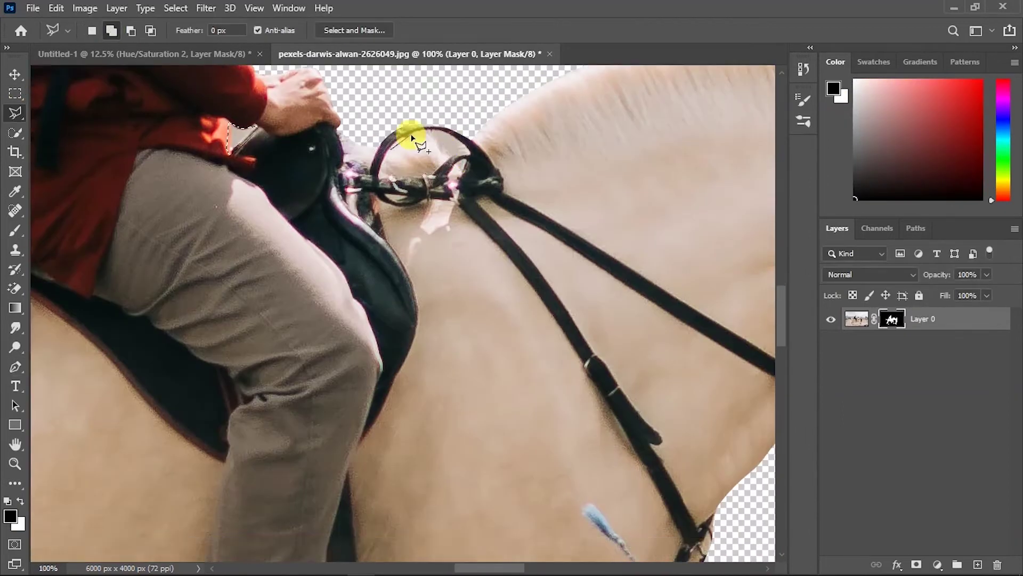
- Drag the horse-and-figures cutout into Untitled-1 and scale it onto the rock bridge
{"action": "scroll", "coordinate": [297, 358], "scroll_direction": "down", "scroll_amount": 1}
{"action": "scroll", "coordinate": [552, 352], "scroll_direction": "down", "scroll_amount": 5}
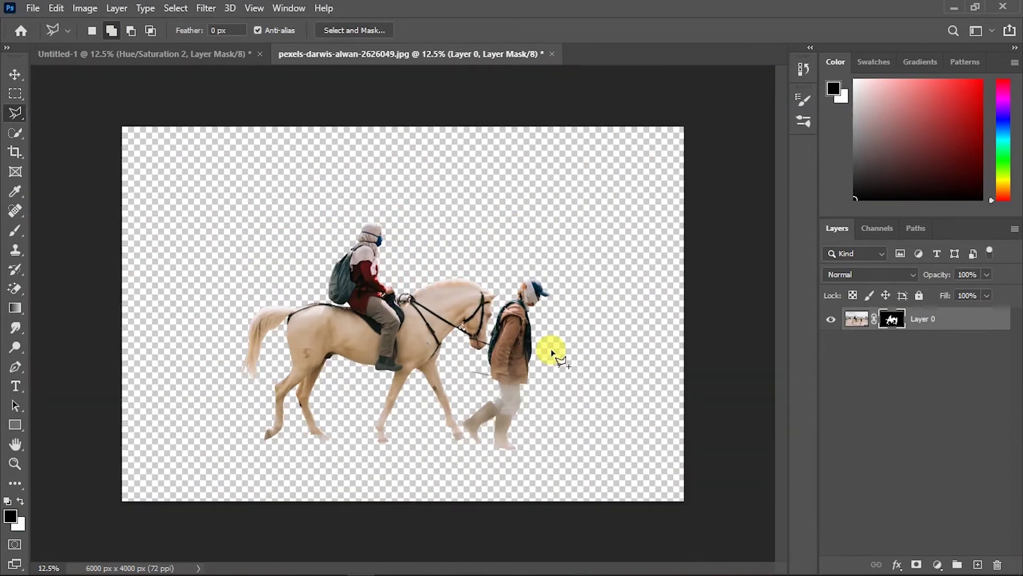
{"action": "left_click", "coordinate": [17, 230]}
{"action": "scroll", "coordinate": [389, 313], "scroll_direction": "up", "scroll_amount": 3}
{"action": "scroll", "coordinate": [434, 354], "scroll_direction": "down", "scroll_amount": 3}
{"action": "left_click", "coordinate": [15, 74]}
{"action": "mouse_move", "coordinate": [389, 320]}
{"action": "left_mouse_down"}
{"action": "mouse_move", "coordinate": [186, 53]}
{"action": "mouse_move", "coordinate": [365, 165]}
{"action": "left_mouse_up"}
{"action": "key", "text": "ctrl+t"}
{"action": "mouse_move", "coordinate": [347, 119]}
{"action": "left_mouse_down"}
{"action": "mouse_move", "coordinate": [537, 160]}
{"action": "mouse_move", "coordinate": [495, 163]}
{"action": "left_mouse_up"}
{"action": "key", "text": "Return"}
- Nudge the figures into place and darken them with a clipped Exposure layer at -4.67
{"action": "scroll", "coordinate": [457, 229], "scroll_direction": "up", "scroll_amount": 2}
{"action": "scroll", "coordinate": [457, 234], "scroll_direction": "up", "scroll_amount": 3}
{"action": "scroll", "coordinate": [457, 235], "scroll_direction": "down", "scroll_amount": 2}
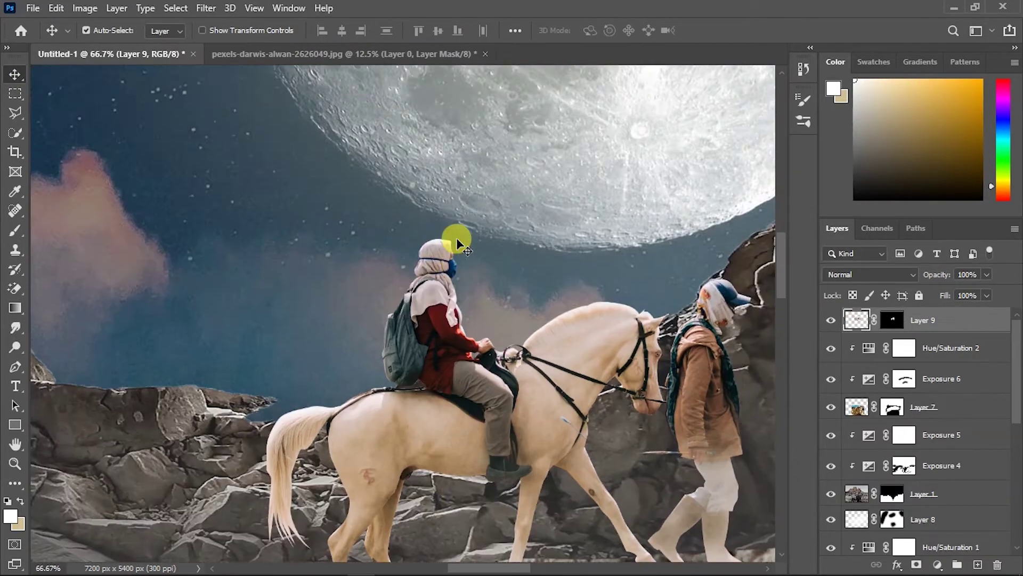
{"action": "scroll", "coordinate": [400, 366], "scroll_direction": "up", "scroll_amount": 1}
{"action": "left_click_drag", "start_coordinate": [362, 317], "coordinate": [363, 330]}
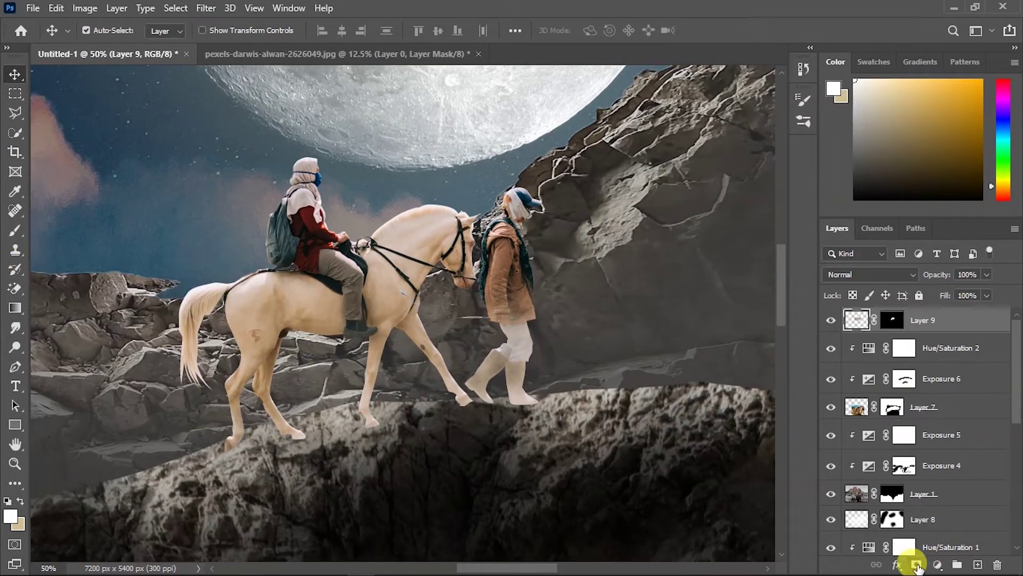
{"action": "left_click", "coordinate": [938, 568]}
{"action": "left_click", "coordinate": [957, 389]}
{"action": "left_click_drag", "start_coordinate": [863, 223], "coordinate": [808, 219]}
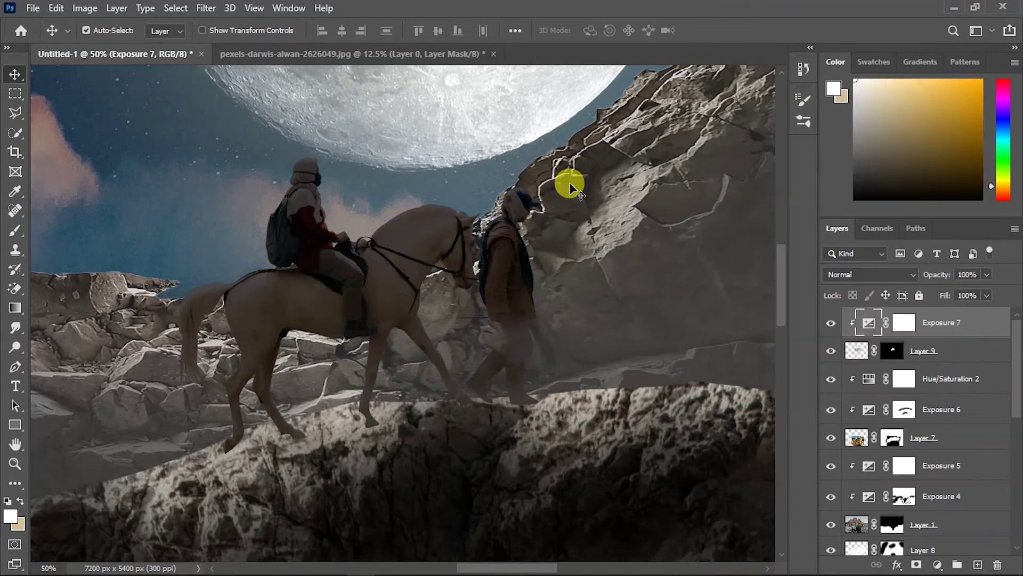
- Paint black on the Exposure 7 mask to lift darkening along the rider's head and figures' top edge
{"action": "scroll", "coordinate": [567, 178], "scroll_direction": "up", "scroll_amount": 3}
{"action": "scroll", "coordinate": [567, 178], "scroll_direction": "down", "scroll_amount": 2}
{"action": "left_click", "coordinate": [904, 321]}
{"action": "key", "text": "b"}
{"action": "key", "text": "d"}
{"action": "key", "text": "bracketleft"}
{"action": "key", "text": "bracketleft"}
{"action": "key", "text": "bracketleft"}
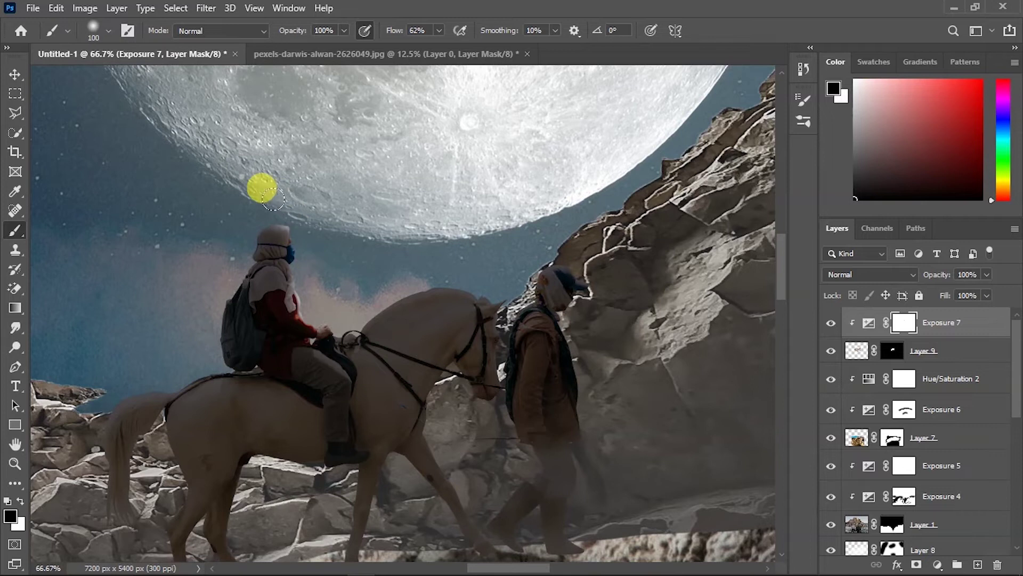
{"action": "left_click_drag", "start_coordinate": [198, 356], "coordinate": [365, 351]}
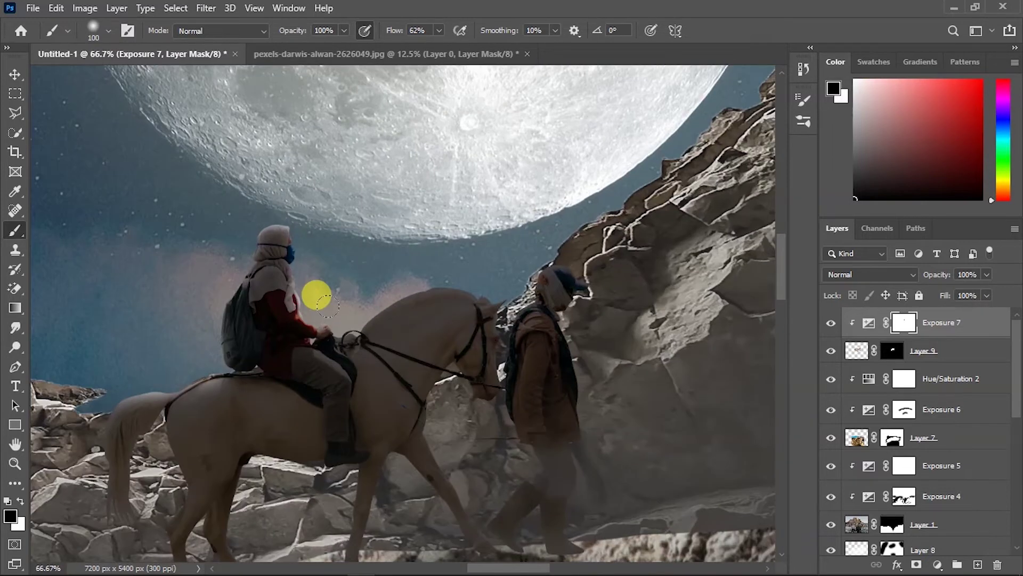
{"action": "left_click_drag", "start_coordinate": [357, 289], "coordinate": [410, 261]}
{"action": "left_click_drag", "start_coordinate": [349, 278], "coordinate": [528, 185]}
- Brighten the moonlit edges near the horse's leg and the rider's hood
{"action": "key", "text": "ctrl+plus"}
{"action": "scroll", "coordinate": [464, 485], "scroll_direction": "down", "scroll_amount": 3}
{"action": "scroll", "coordinate": [501, 400], "scroll_direction": "down", "scroll_amount": 2}
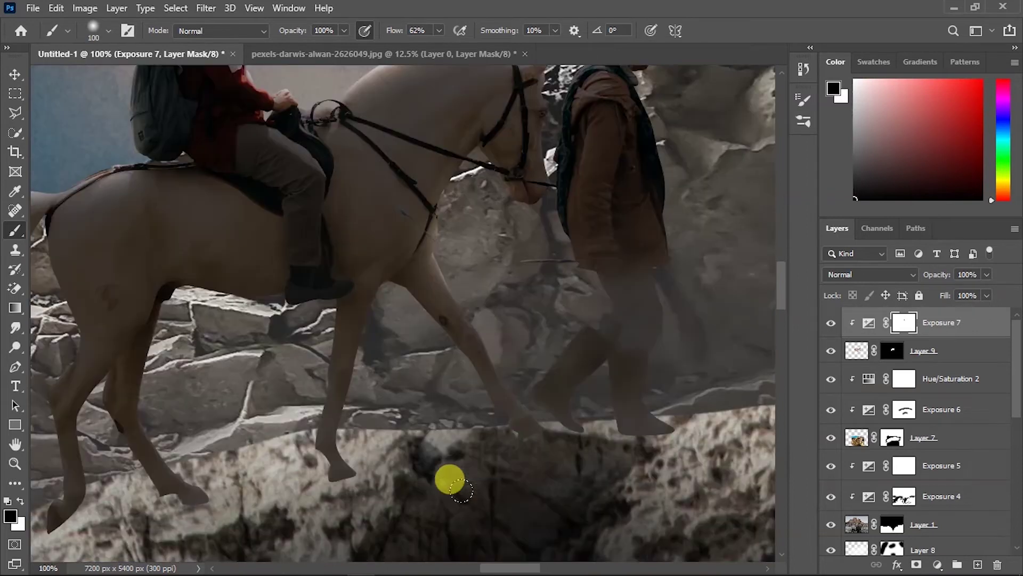
{"action": "left_click", "coordinate": [496, 203]}
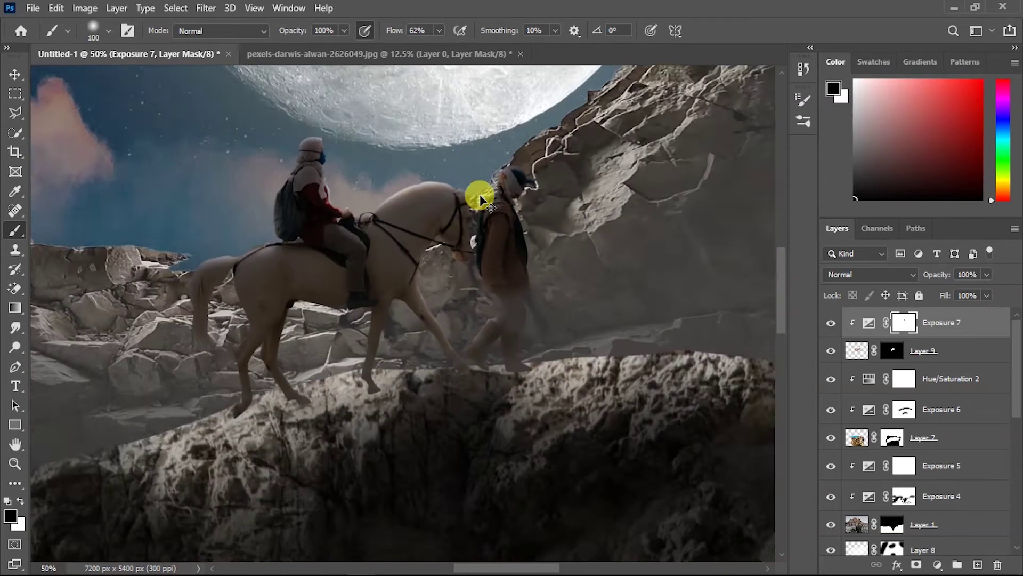
{"action": "left_click_drag", "start_coordinate": [212, 297], "coordinate": [268, 354]}
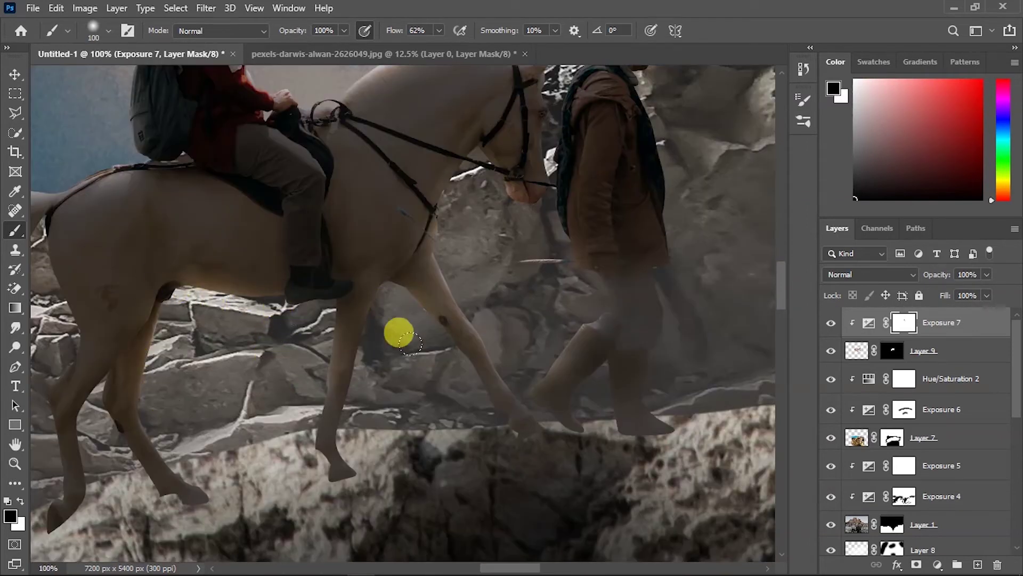
{"action": "left_click_drag", "start_coordinate": [690, 407], "coordinate": [447, 269]}
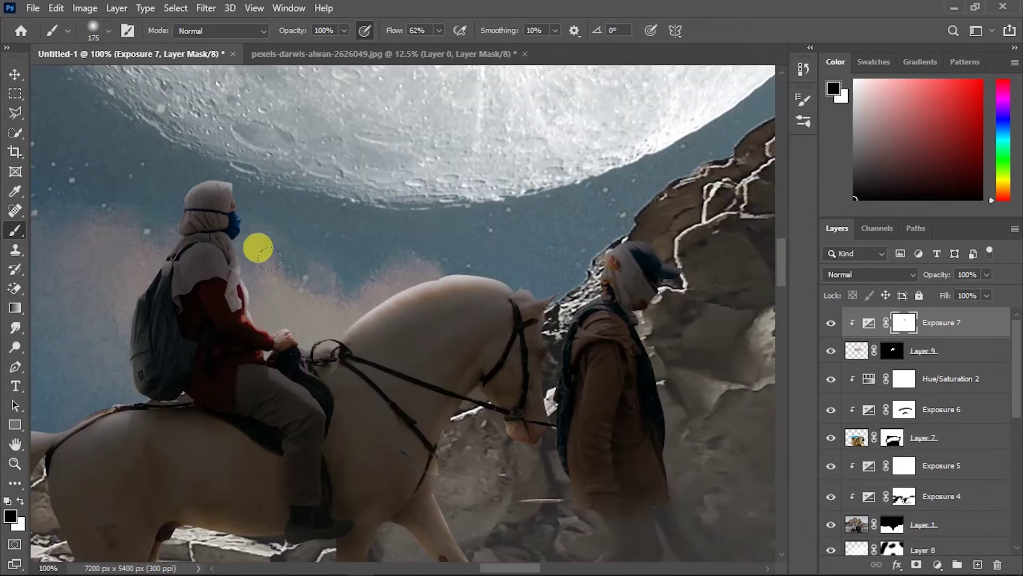
{"action": "left_click_drag", "start_coordinate": [313, 256], "coordinate": [246, 195]}
{"action": "key", "text": "ctrl+minus"}
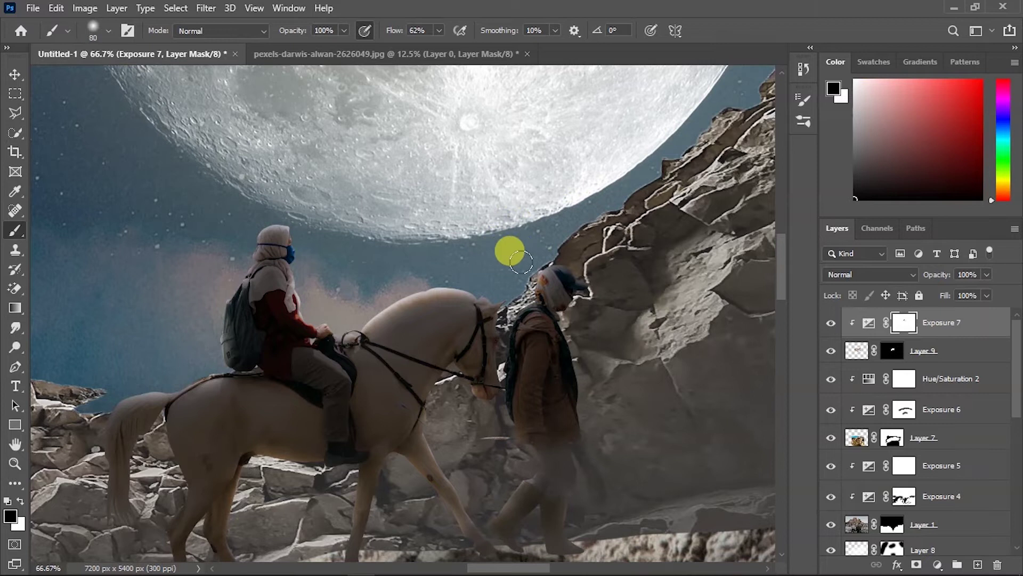
{"action": "key", "text": "ctrl+plus"}
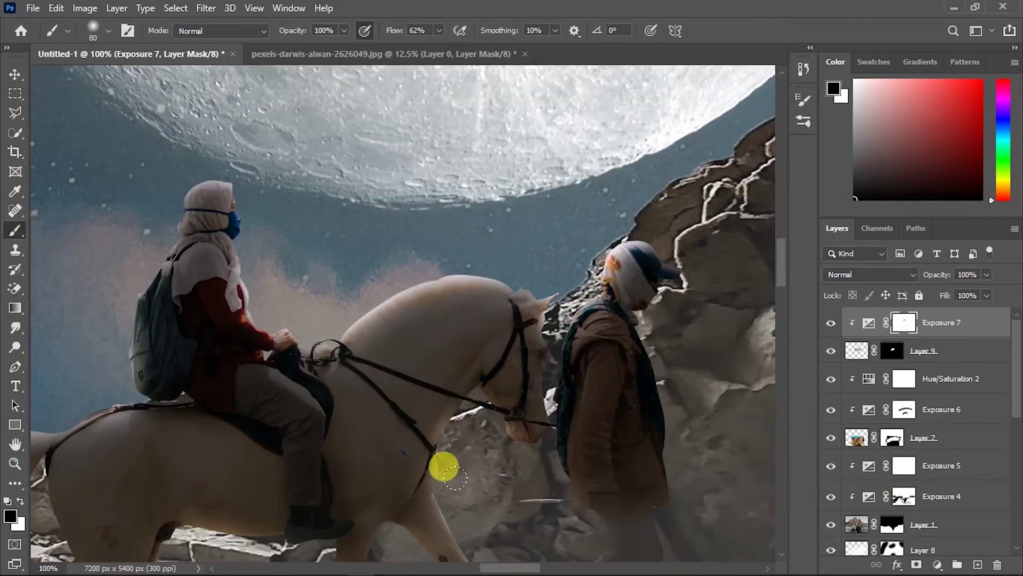
- Transform Layer 9, tilting the figures about 2.8°
{"action": "scroll", "coordinate": [531, 457], "scroll_direction": "down", "scroll_amount": 1}
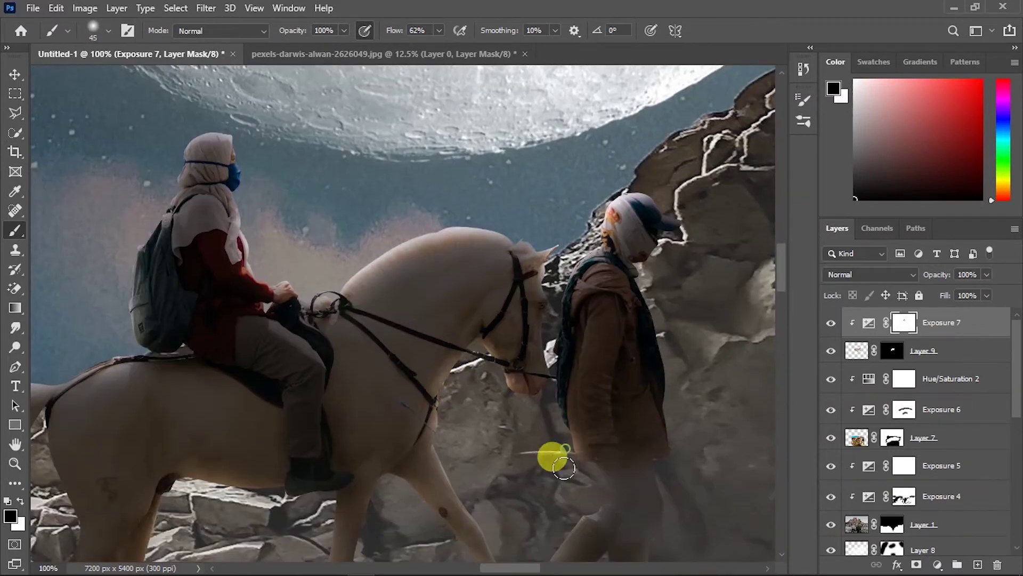
{"action": "scroll", "coordinate": [554, 455], "scroll_direction": "down", "scroll_amount": 2}
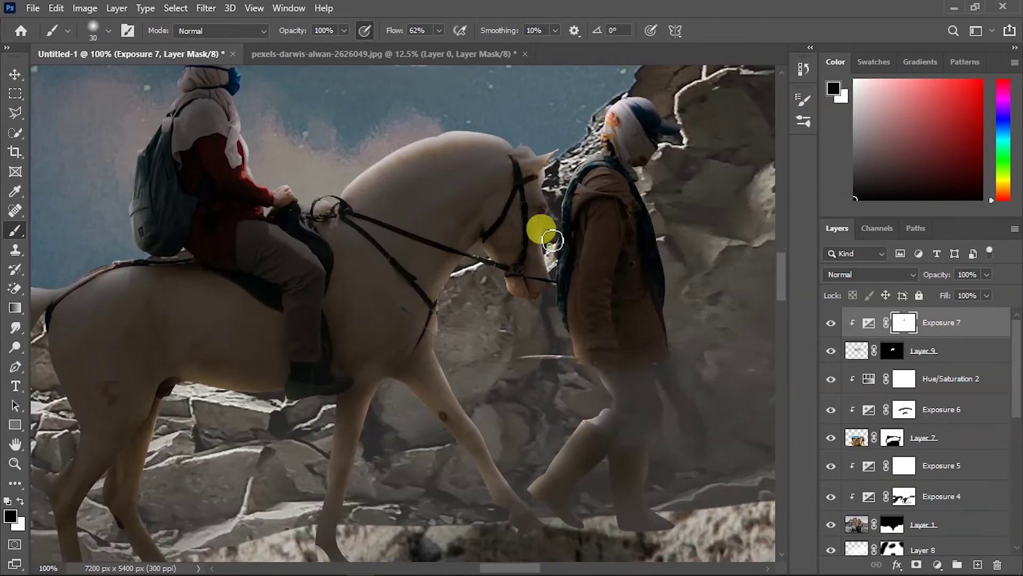
{"action": "scroll", "coordinate": [608, 405], "scroll_direction": "up", "scroll_amount": 2}
{"action": "scroll", "coordinate": [663, 235], "scroll_direction": "down", "scroll_amount": 2}
{"action": "scroll", "coordinate": [468, 338], "scroll_direction": "down", "scroll_amount": 2}
{"action": "scroll", "coordinate": [480, 349], "scroll_direction": "down", "scroll_amount": 2}
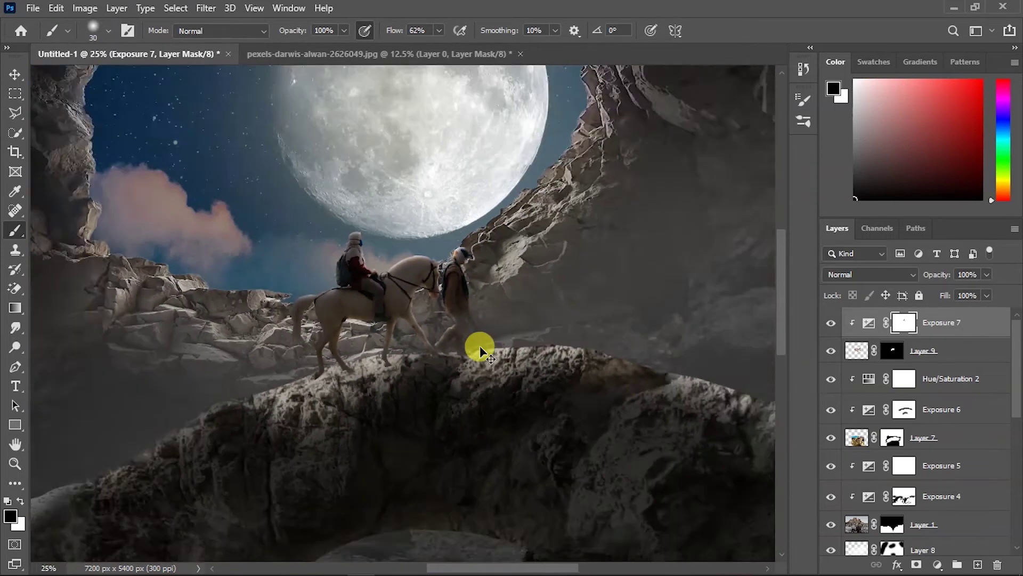
{"action": "scroll", "coordinate": [480, 350], "scroll_direction": "up", "scroll_amount": 1}
{"action": "key", "text": "v"}
{"action": "left_click_drag", "start_coordinate": [733, 421], "coordinate": [741, 436]}
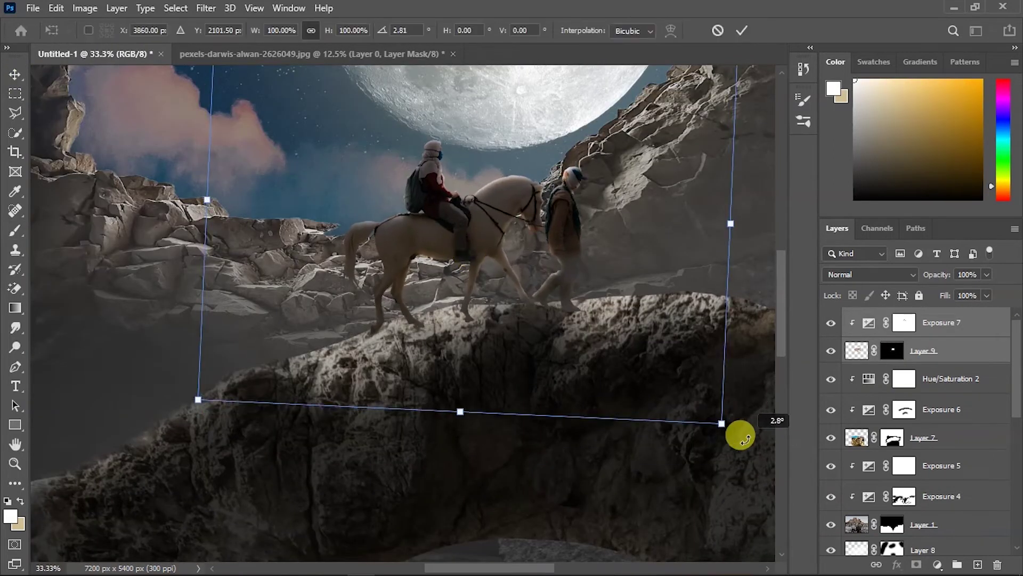
- Commit the figures' rotation and review the Exposure 7 settings
{"action": "key", "text": "Return"}
{"action": "double_click", "coordinate": [869, 322]}
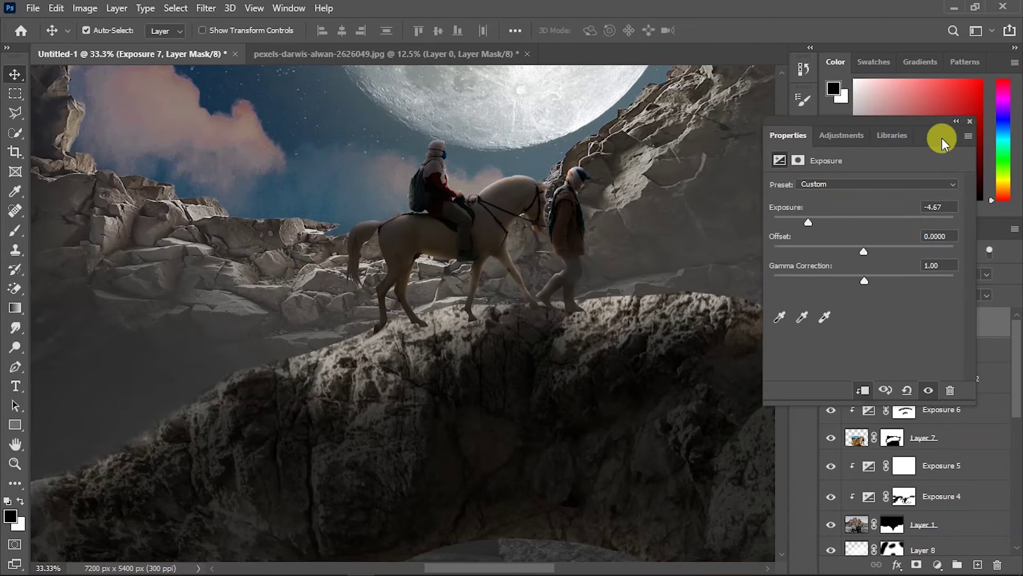
{"action": "left_click", "coordinate": [957, 121]}
{"action": "scroll", "coordinate": [526, 360], "scroll_direction": "down", "scroll_amount": 1}
{"action": "scroll", "coordinate": [526, 361], "scroll_direction": "up", "scroll_amount": 5}
{"action": "scroll", "coordinate": [356, 385], "scroll_direction": "down", "scroll_amount": 1}
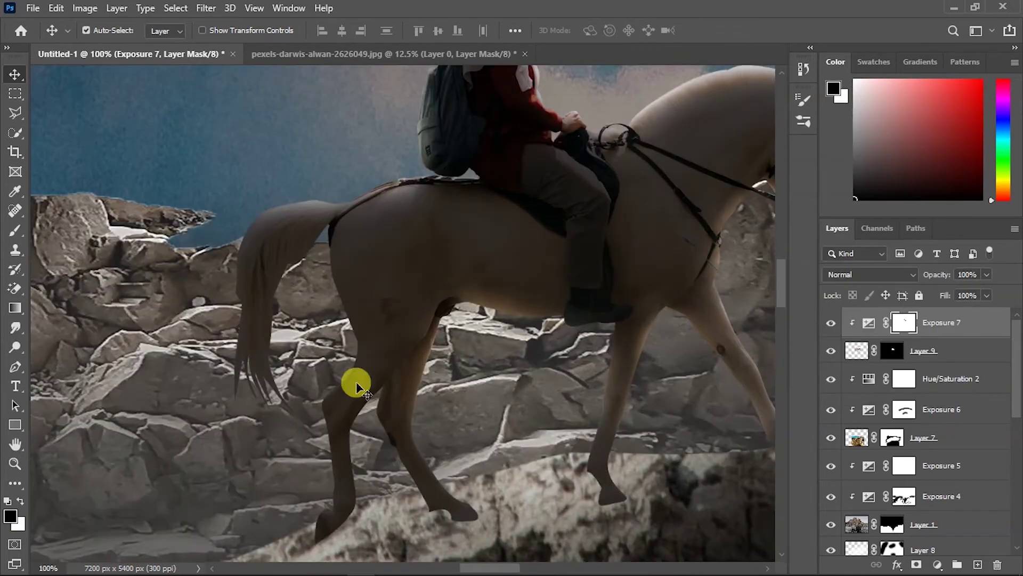
- Paint black on the Exposure 7 mask to brighten the horse's tail and hind leg
{"action": "key", "text": "b"}
{"action": "key", "text": "x"}
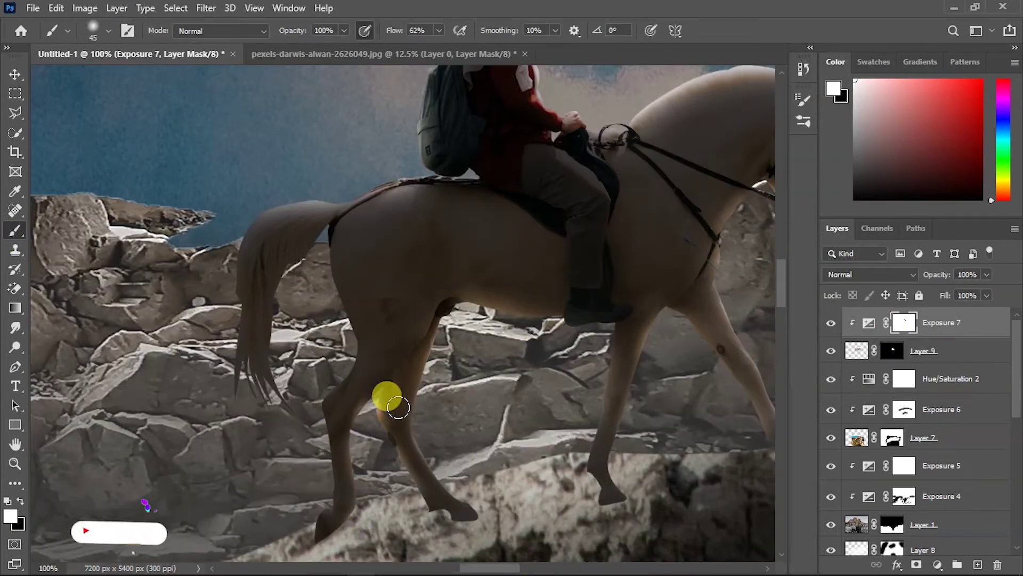
{"action": "key", "text": "x"}
{"action": "mouse_move", "coordinate": [318, 280]}
{"action": "left_mouse_down"}
{"action": "mouse_move", "coordinate": [267, 311]}
{"action": "mouse_move", "coordinate": [213, 286]}
{"action": "mouse_move", "coordinate": [318, 276]}
{"action": "left_mouse_up"}
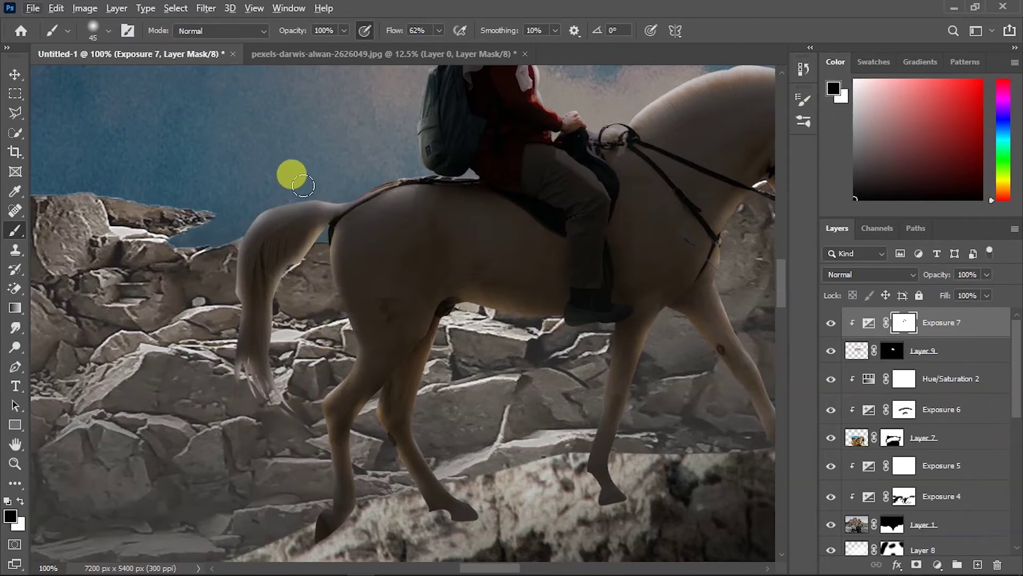
{"action": "key", "text": "bracketright"}
{"action": "key", "text": "bracketright"}
{"action": "key", "text": "bracketright"}
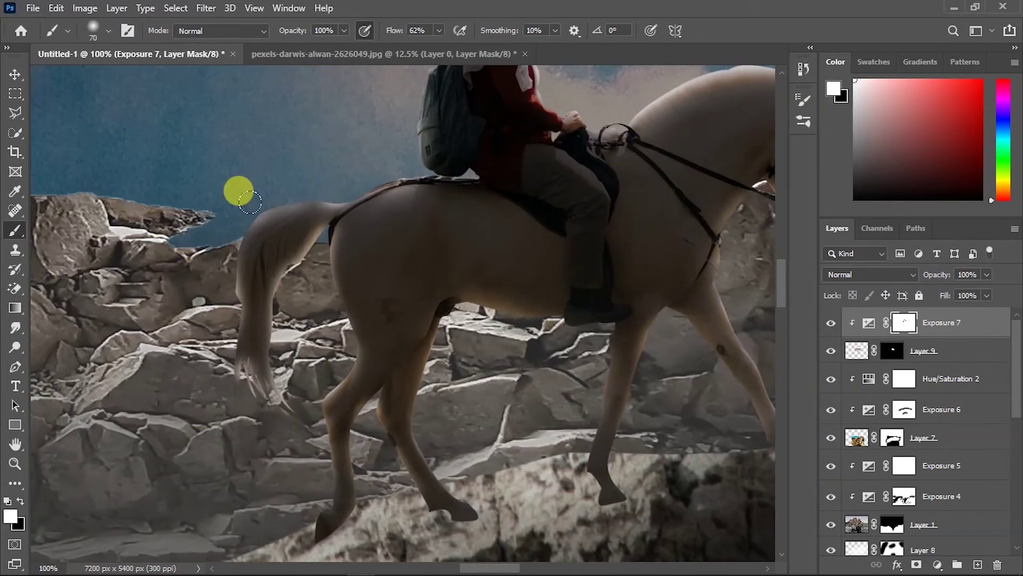
{"action": "left_click_drag", "start_coordinate": [314, 170], "coordinate": [190, 270]}
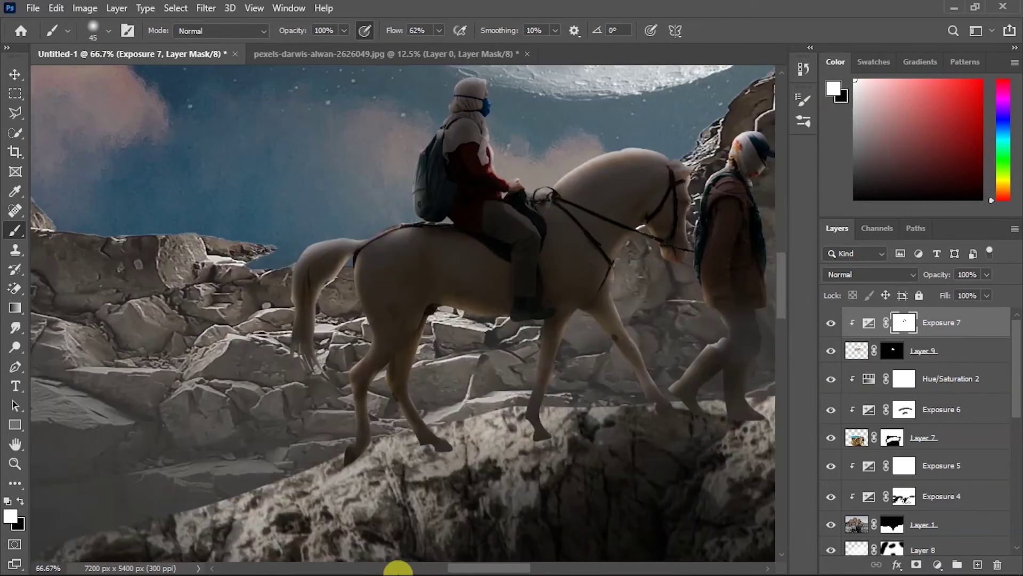
{"action": "left_click_drag", "start_coordinate": [345, 451], "coordinate": [557, 376]}
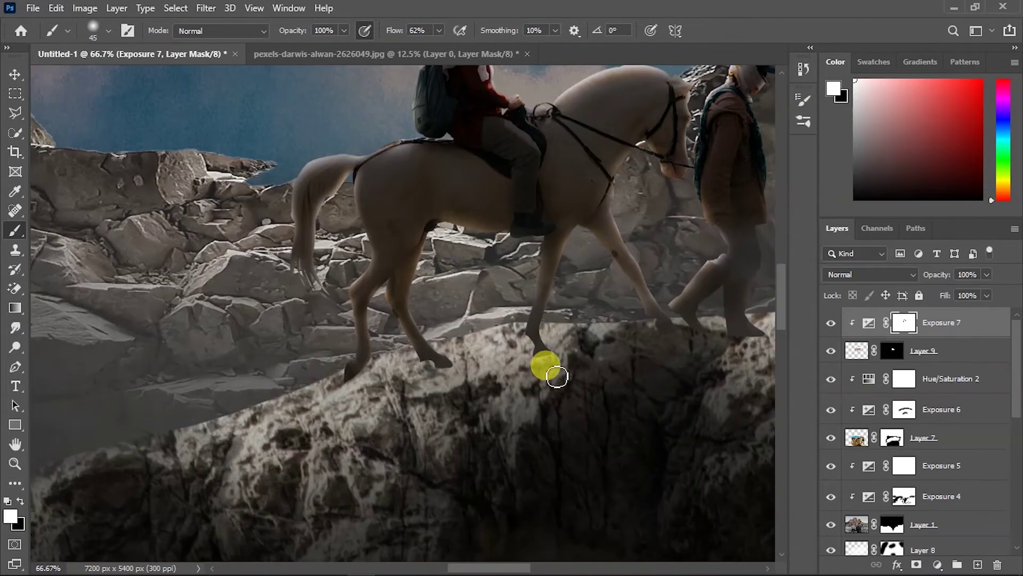
- Add an unclipped Exposure adjustment layer above Hue/Saturation 2
{"action": "key", "text": "v"}
{"action": "left_click", "coordinate": [948, 378]}
{"action": "left_click", "coordinate": [937, 565]}
{"action": "left_click", "coordinate": [845, 369]}
{"action": "left_click", "coordinate": [863, 392]}
- Lower Exposure 8, invert its mask and paint a shadow on the ridge under the horse
{"action": "left_click_drag", "start_coordinate": [835, 222], "coordinate": [813, 219]}
{"action": "left_click", "coordinate": [895, 379]}
{"action": "key", "text": "ctrl+i"}
{"action": "key", "text": "b"}
{"action": "mouse_move", "coordinate": [361, 361]}
{"action": "left_mouse_down"}
{"action": "mouse_move", "coordinate": [441, 376]}
{"action": "mouse_move", "coordinate": [692, 329]}
{"action": "mouse_move", "coordinate": [622, 350]}
{"action": "mouse_move", "coordinate": [735, 399]}
{"action": "left_mouse_up"}
- Extend the painted shadow further down the ridge face
{"action": "key", "text": "ctrl+minus"}
{"action": "key", "text": "ctrl+minus"}
{"action": "key", "text": "ctrl+plus"}
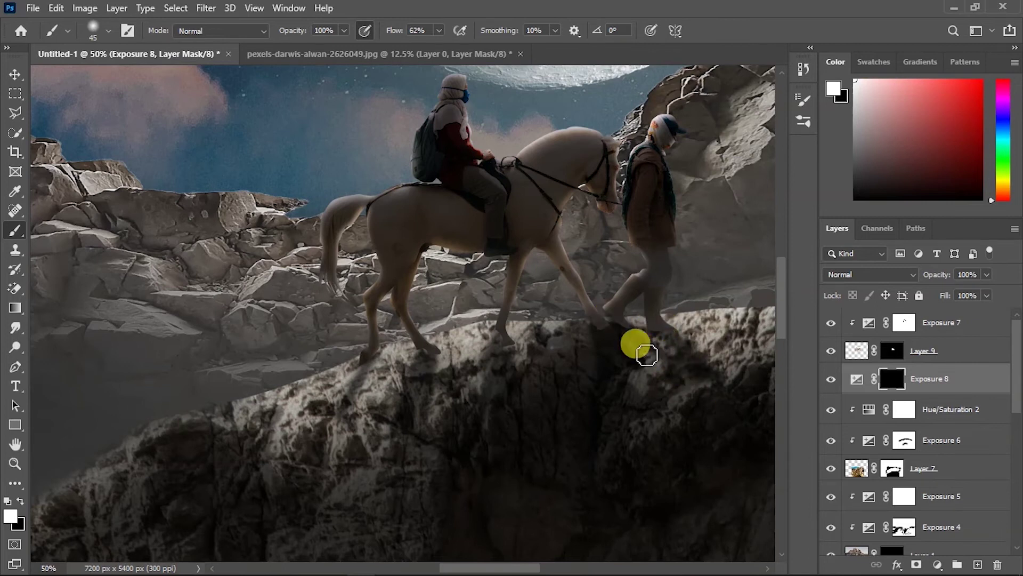
{"action": "left_click_drag", "start_coordinate": [441, 361], "coordinate": [342, 450]}
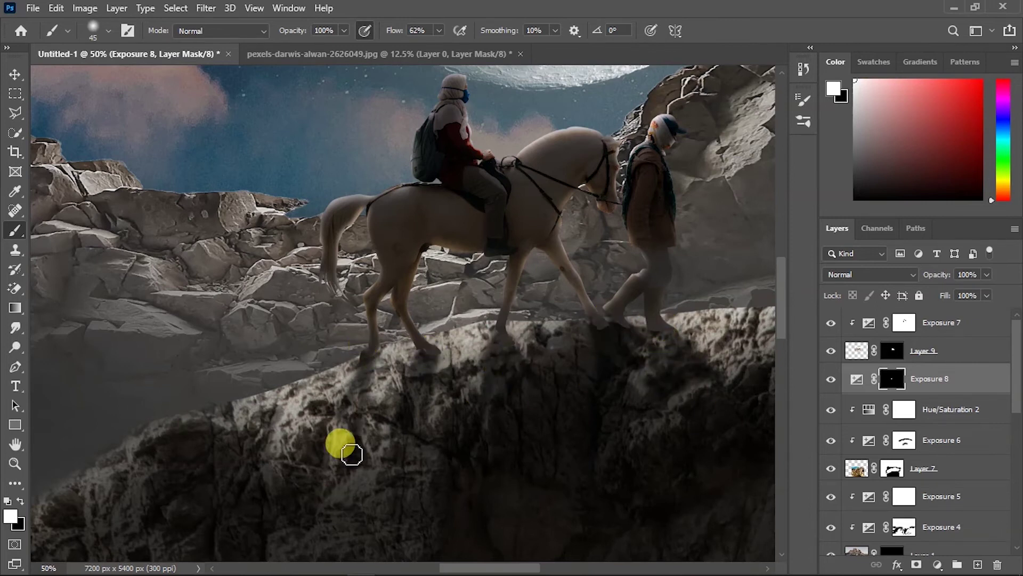
{"action": "key", "text": "ctrl+minus"}
{"action": "key", "text": "ctrl+minus"}
{"action": "key", "text": "ctrl+minus"}
{"action": "key", "text": "ctrl+plus"}
{"action": "key", "text": "ctrl+minus"}
{"action": "key", "text": "ctrl+minus"}
{"action": "key", "text": "ctrl+minus"}
{"action": "key", "text": "ctrl+plus"}
- Paint white on the Exposure 4 mask to darken the lower-left cave floor
{"action": "left_click", "coordinate": [15, 74]}
{"action": "scroll", "coordinate": [914, 418], "scroll_direction": "down", "scroll_amount": 3}
{"action": "left_click", "coordinate": [914, 420]}
{"action": "left_click", "coordinate": [941, 391]}
{"action": "left_click", "coordinate": [16, 231]}
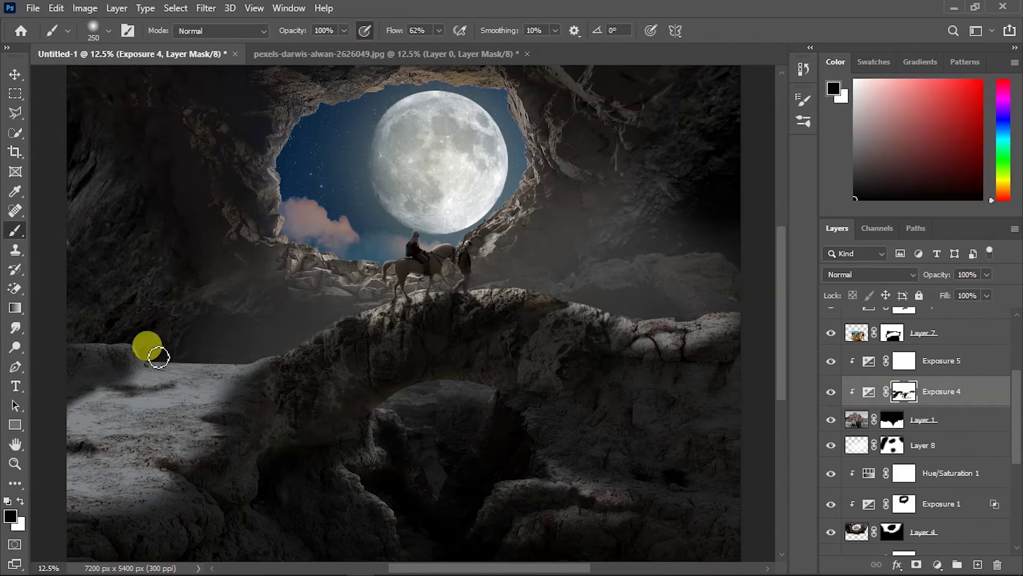
{"action": "key", "text": "x"}
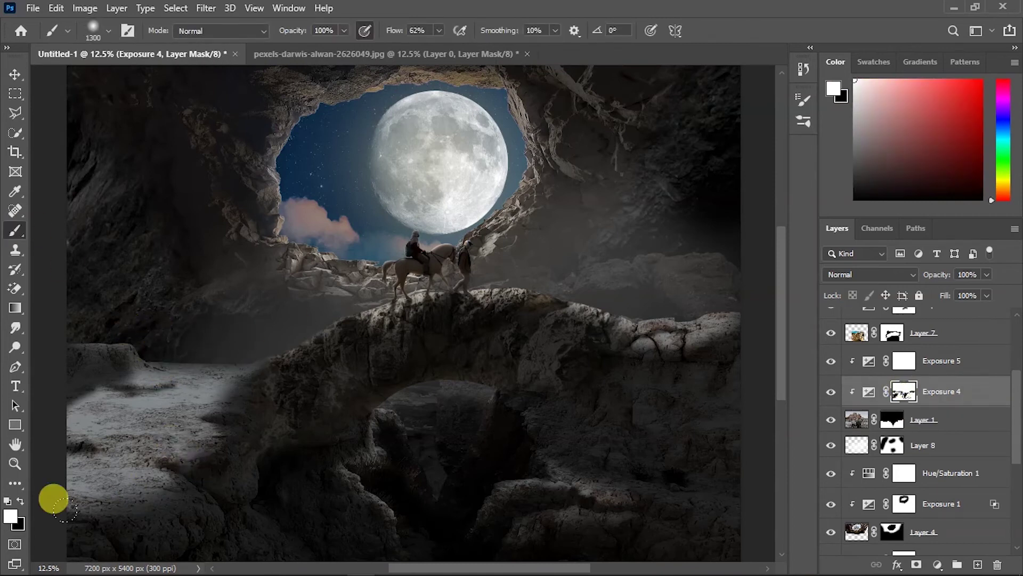
{"action": "left_click_drag", "start_coordinate": [65, 510], "coordinate": [473, 411]}
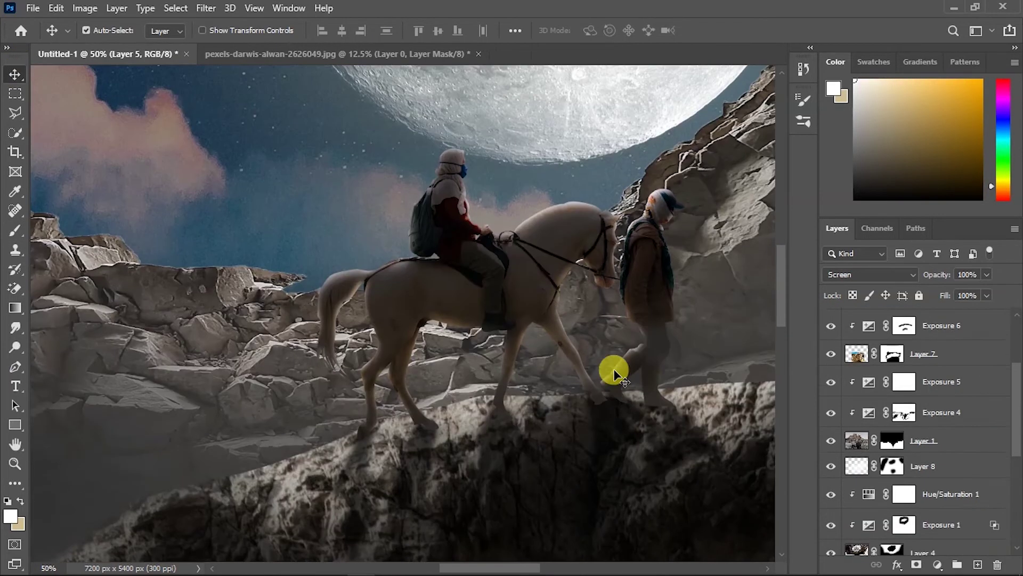
- Set up a smaller black brush and zoom in on the horse's hooves
{"action": "key", "text": "x"}
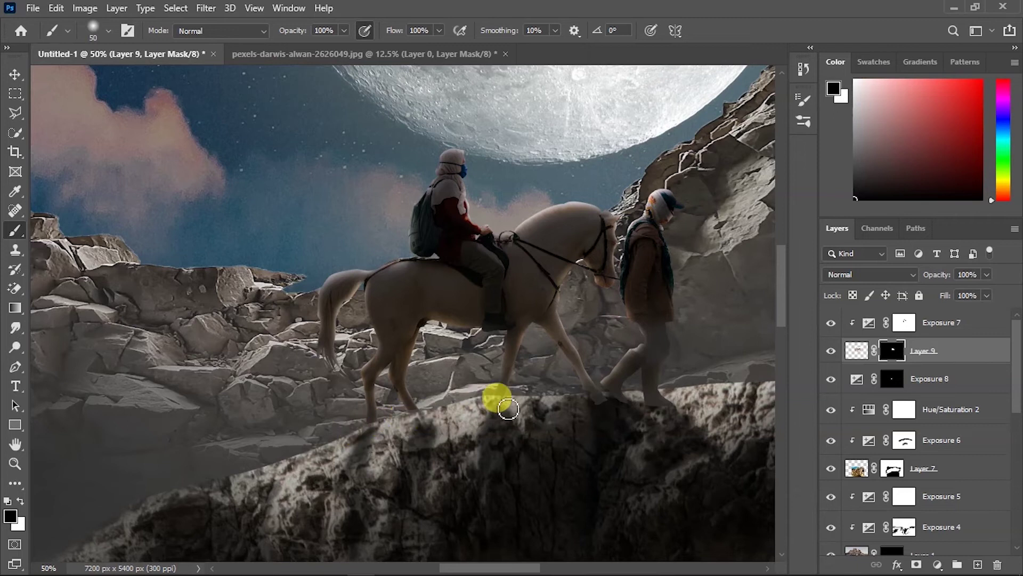
{"action": "right_click", "coordinate": [653, 409]}
{"action": "key", "text": "Return"}
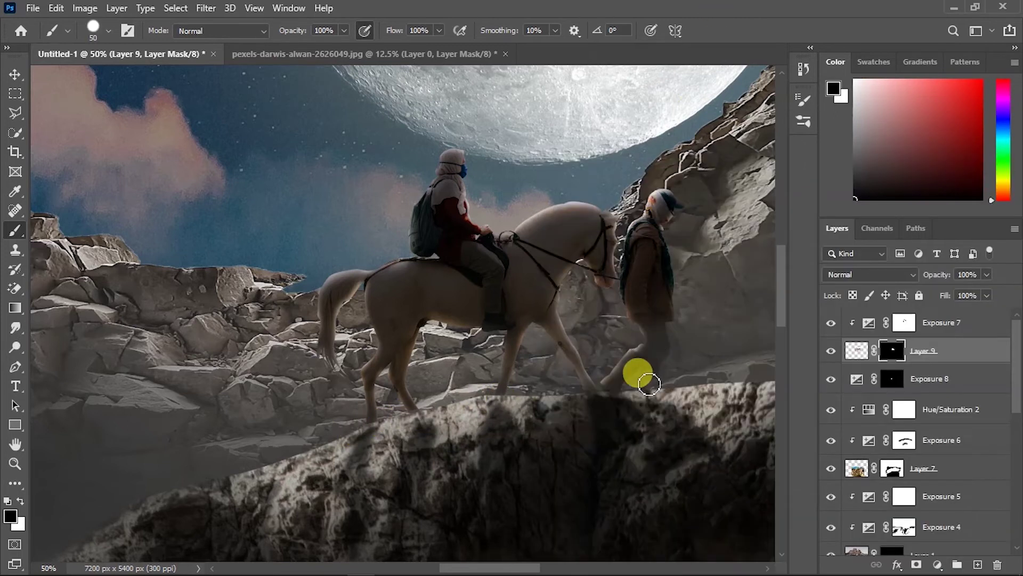
{"action": "key", "text": "ctrl+plus"}
{"action": "key", "text": "ctrl+plus"}
{"action": "scroll", "coordinate": [349, 403], "scroll_direction": "down", "scroll_amount": 2}
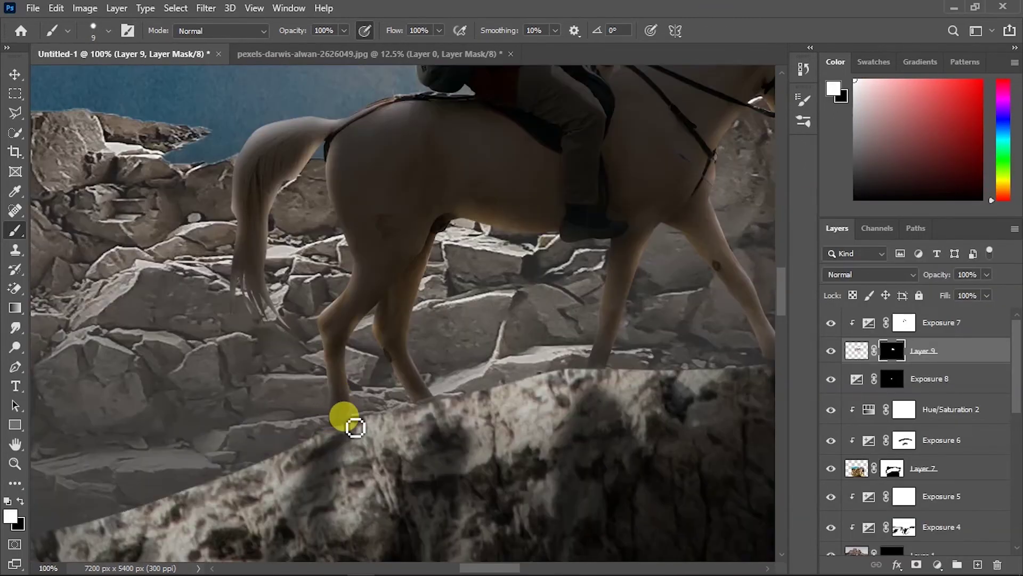
{"action": "scroll", "coordinate": [611, 375], "scroll_direction": "right", "scroll_amount": 5}
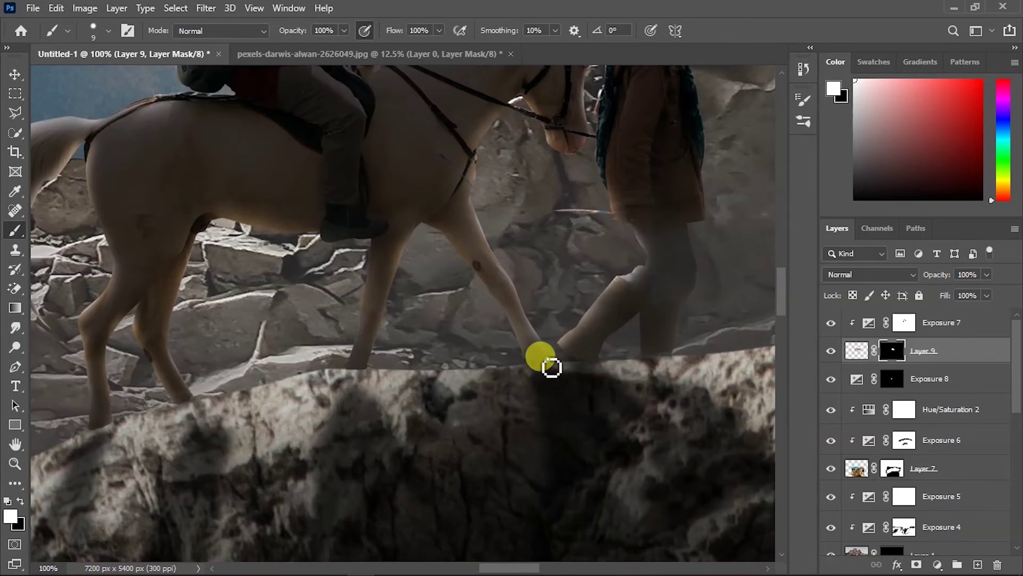
{"action": "scroll", "coordinate": [649, 343], "scroll_direction": "down", "scroll_amount": 3}
{"action": "scroll", "coordinate": [649, 343], "scroll_direction": "down", "scroll_amount": 3}
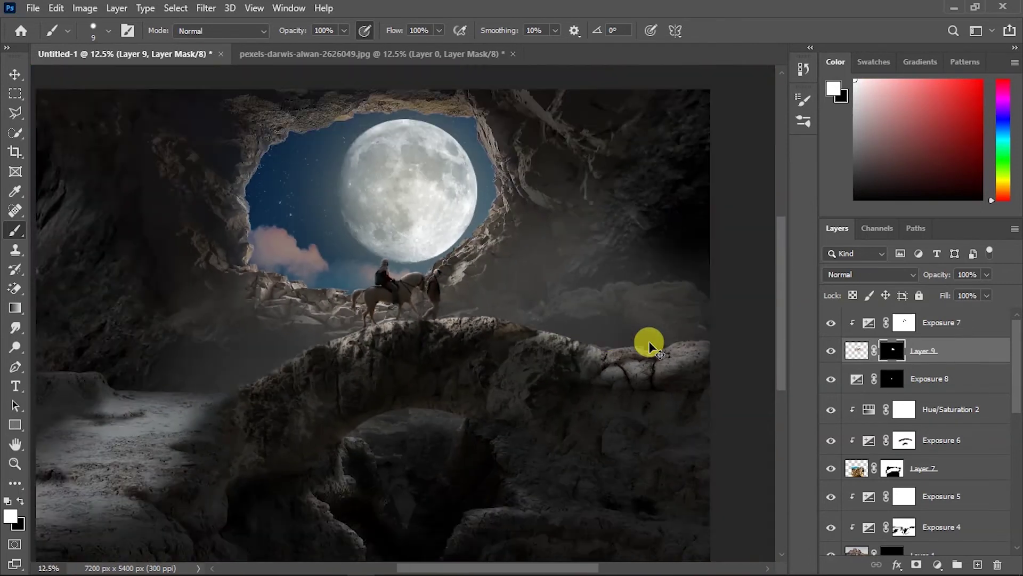
{"action": "scroll", "coordinate": [649, 343], "scroll_direction": "up", "scroll_amount": 3}
- Paint black contact shadows on the Exposure 8 mask beneath the horse's hooves
{"action": "key", "text": "v"}
{"action": "left_click", "coordinate": [892, 379]}
{"action": "key", "text": "b"}
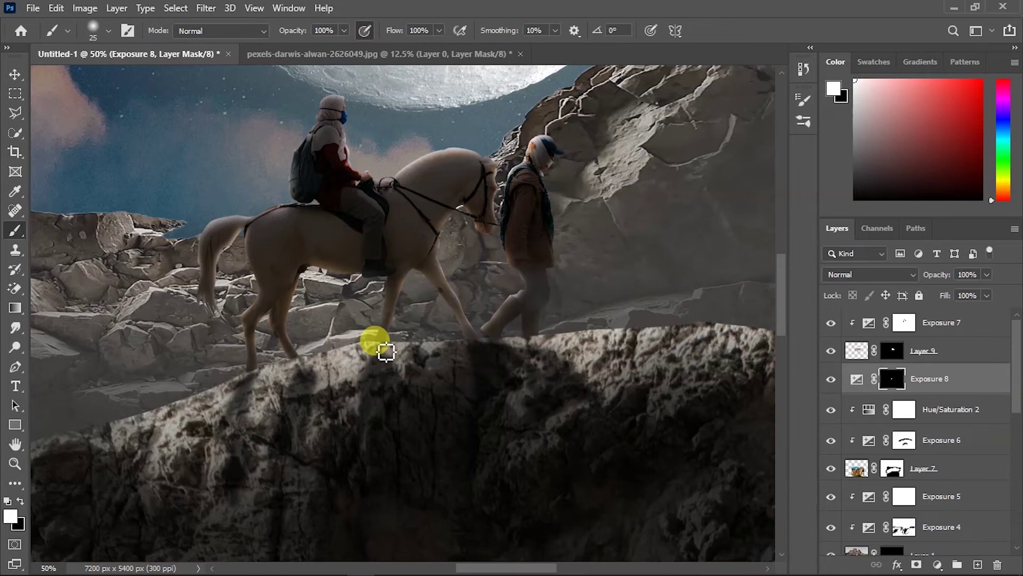
{"action": "left_click_drag", "start_coordinate": [381, 385], "coordinate": [462, 389]}
{"action": "mouse_move", "coordinate": [240, 382]}
{"action": "left_mouse_down"}
{"action": "mouse_move", "coordinate": [258, 399]}
{"action": "mouse_move", "coordinate": [222, 418]}
{"action": "left_mouse_up"}
{"action": "mouse_move", "coordinate": [304, 385]}
{"action": "left_mouse_down"}
{"action": "mouse_move", "coordinate": [430, 361]}
{"action": "mouse_move", "coordinate": [549, 394]}
{"action": "left_mouse_up"}
{"action": "key", "text": "ctrl+minus"}
{"action": "key", "text": "ctrl+minus"}
{"action": "key", "text": "ctrl+minus"}
- Reposition the glow Layer 5 over the moon, then shift Layers 5 and 6 right onto it
{"action": "scroll", "coordinate": [916, 427], "scroll_direction": "down", "scroll_amount": 5}
{"action": "left_click", "coordinate": [887, 436]}
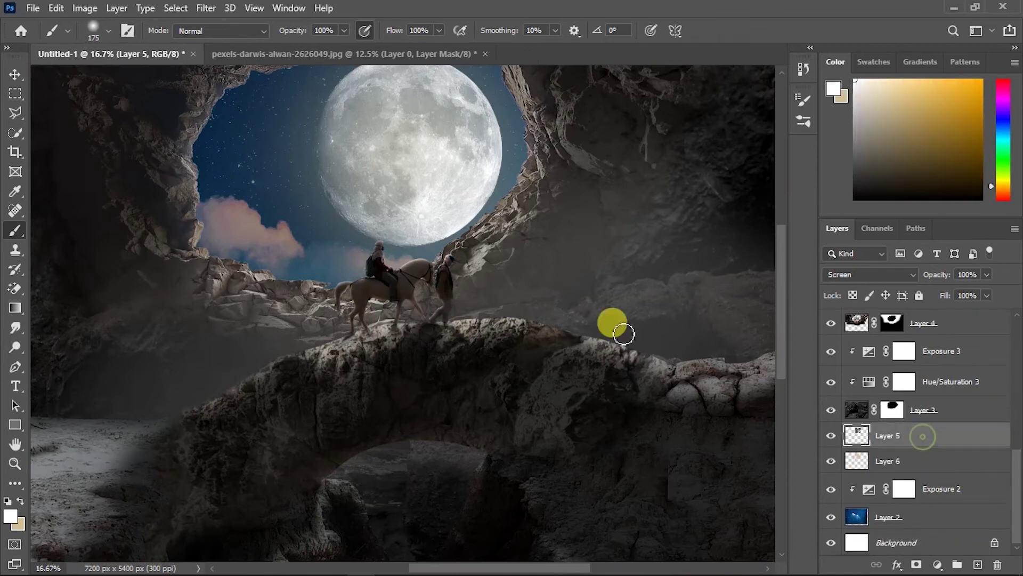
{"action": "key", "text": "v"}
{"action": "key", "text": "ctrl+t"}
{"action": "left_click_drag", "start_coordinate": [290, 206], "coordinate": [472, 118]}
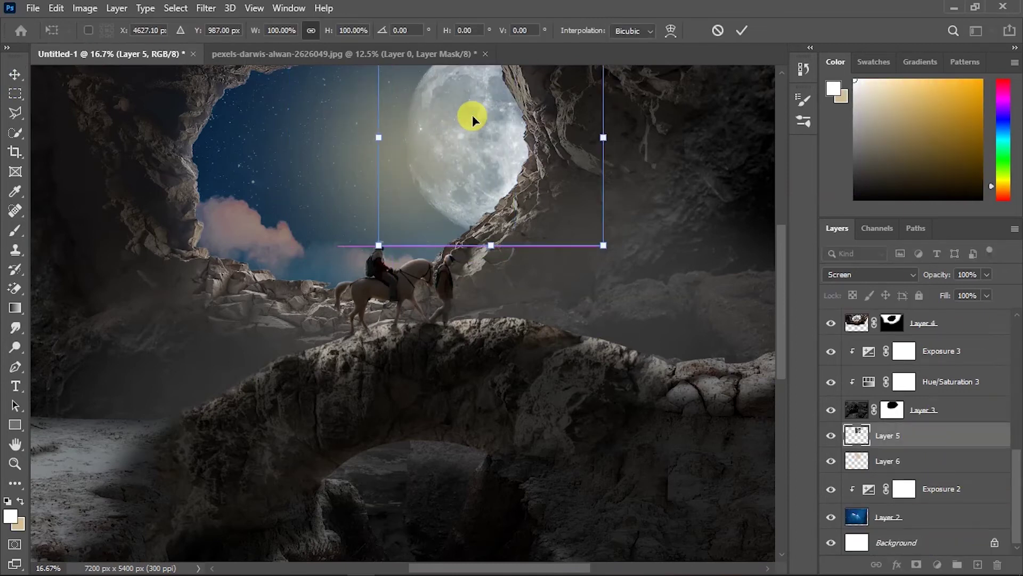
{"action": "key", "text": "Return"}
{"action": "left_click", "coordinate": [895, 460], "text": "shift"}
{"action": "left_click_drag", "start_coordinate": [370, 136], "coordinate": [515, 155]}
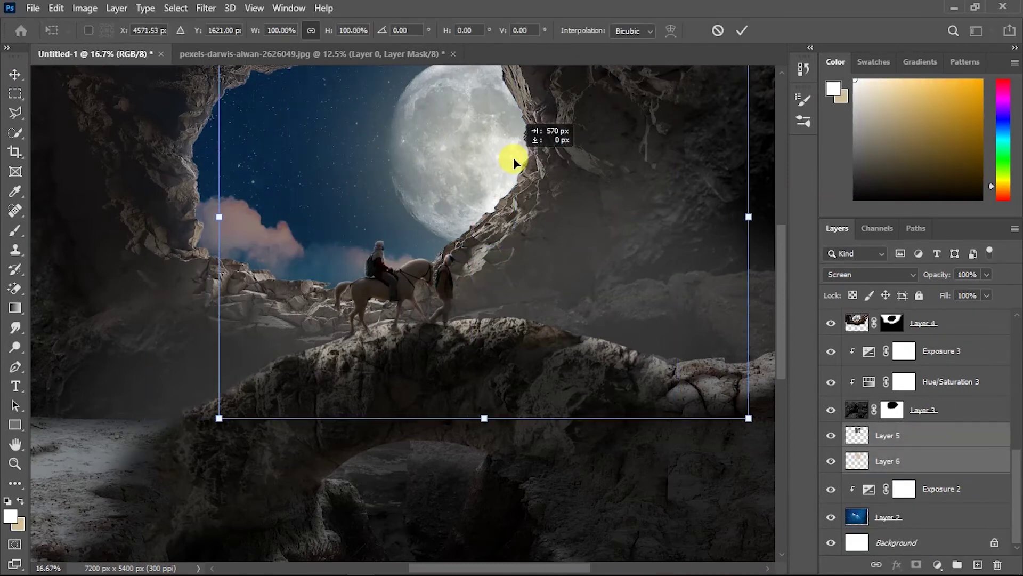
- Add a Hue/Saturation adjustment layer above the sky layer, Layer 2
{"action": "left_click", "coordinate": [857, 516]}
{"action": "left_click", "coordinate": [938, 564]}
{"action": "left_click", "coordinate": [945, 419]}
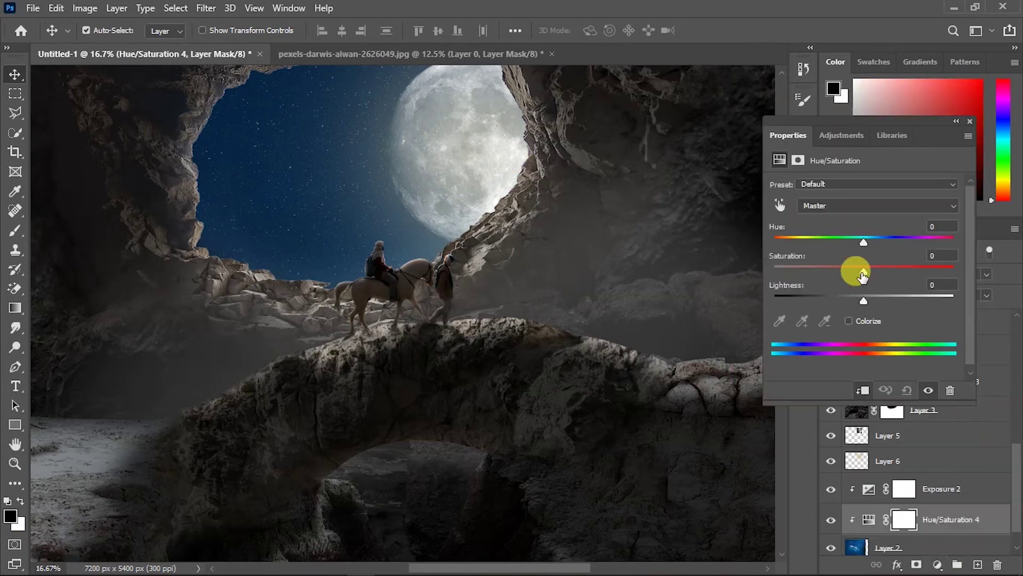
{"action": "left_click", "coordinate": [970, 124]}
- Set up the brush to paint white on the Exposure 1 layer mask
{"action": "key", "text": "ctrl+minus"}
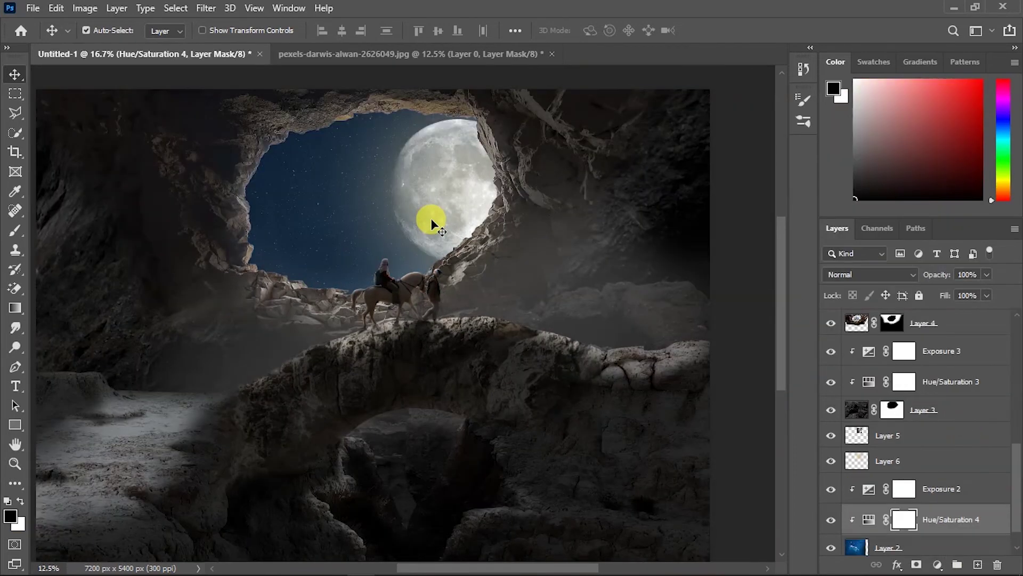
{"action": "scroll", "coordinate": [863, 415], "scroll_direction": "up", "scroll_amount": 4}
{"action": "left_click", "coordinate": [863, 417]}
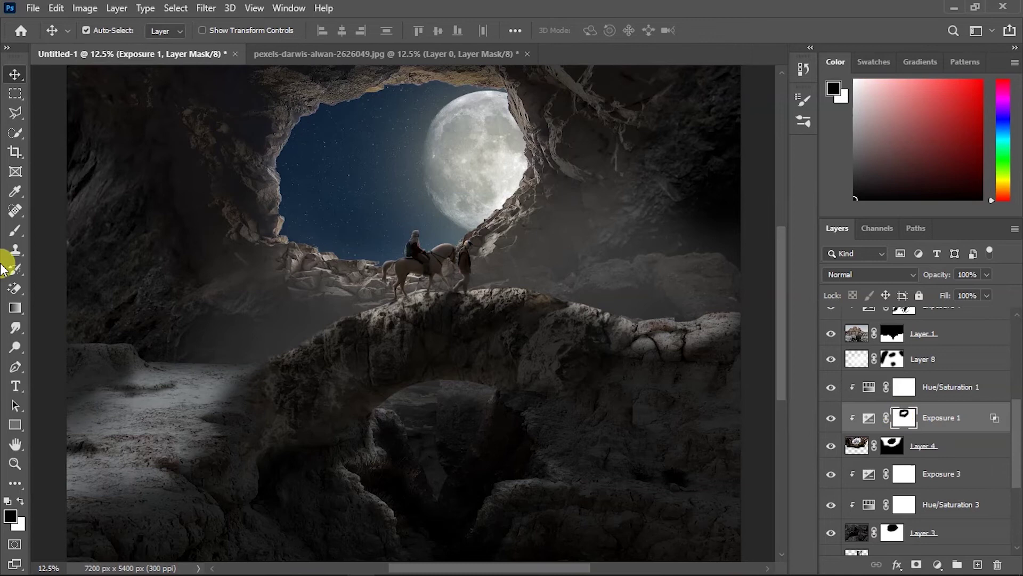
{"action": "key", "text": "b"}
{"action": "key", "text": "x"}
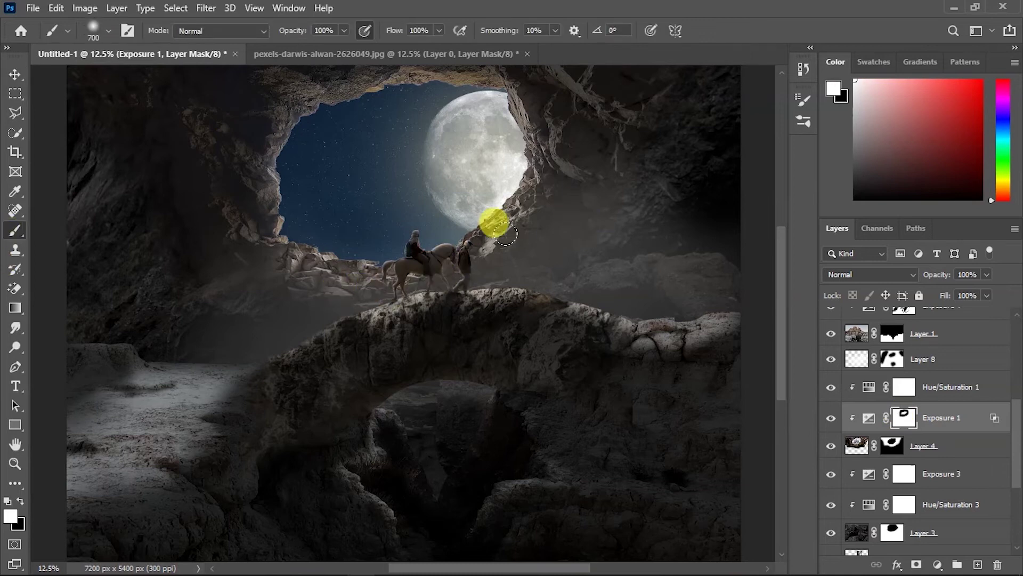
{"action": "key", "text": "v"}
- Lightly Gaussian-blur Layers 4 and 3, then add another Hue/Saturation adjustment layer
{"action": "left_click", "coordinate": [924, 533]}
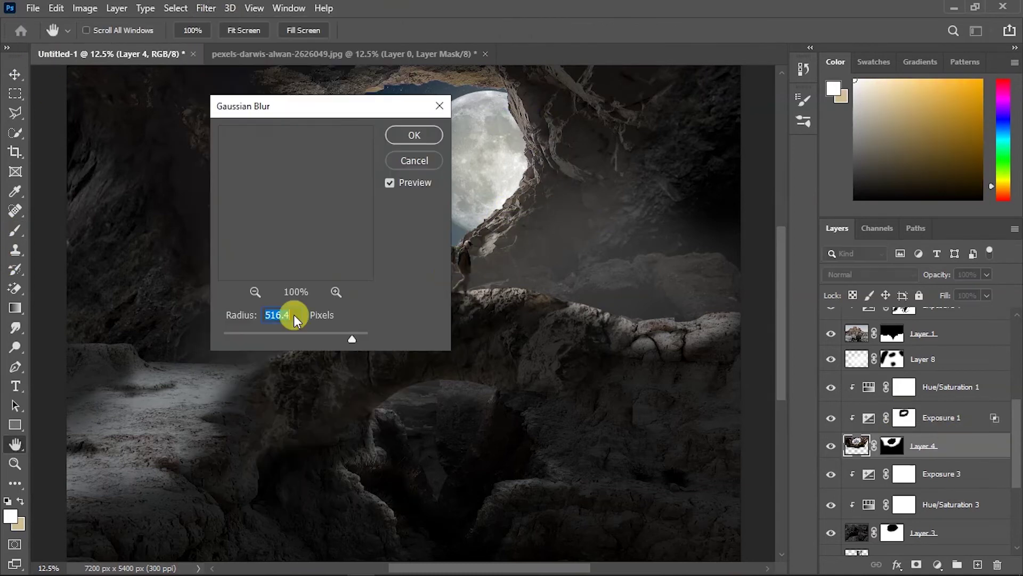
{"action": "left_click", "coordinate": [205, 8]}
{"action": "left_click", "coordinate": [429, 256]}
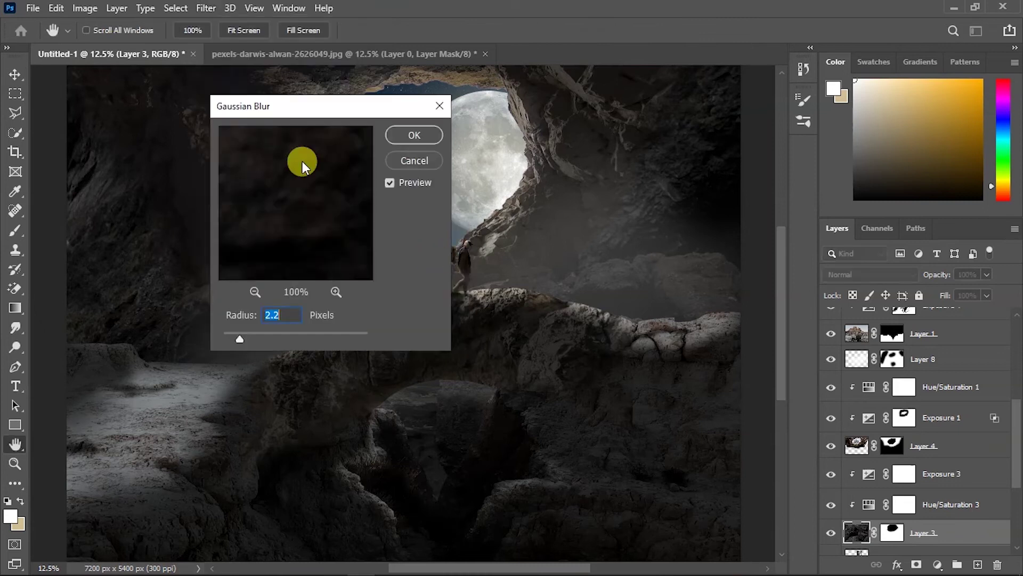
{"action": "left_click", "coordinate": [414, 136]}
{"action": "left_click", "coordinate": [254, 208]}
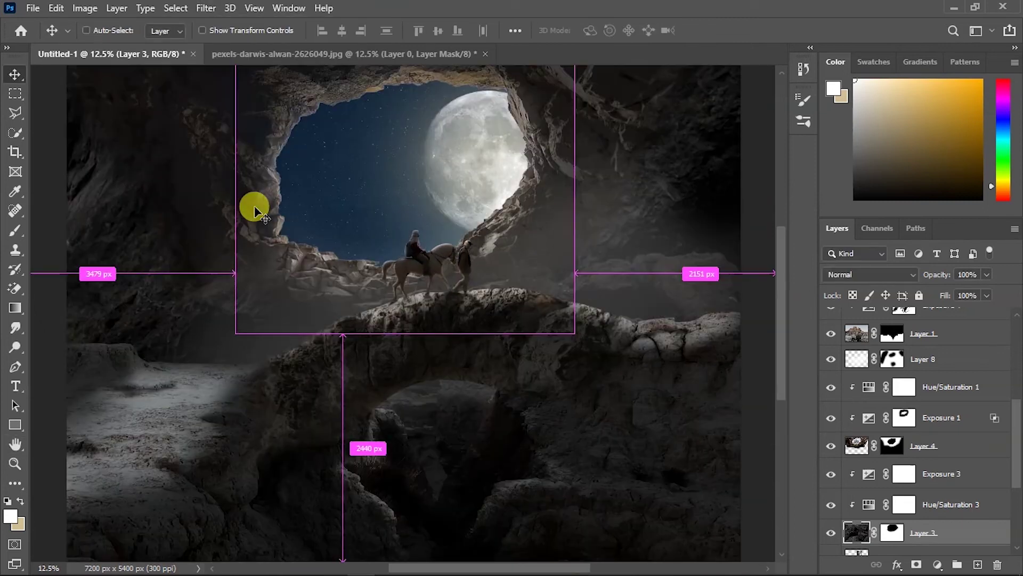
{"action": "left_click", "coordinate": [937, 564]}
{"action": "left_click", "coordinate": [906, 410]}
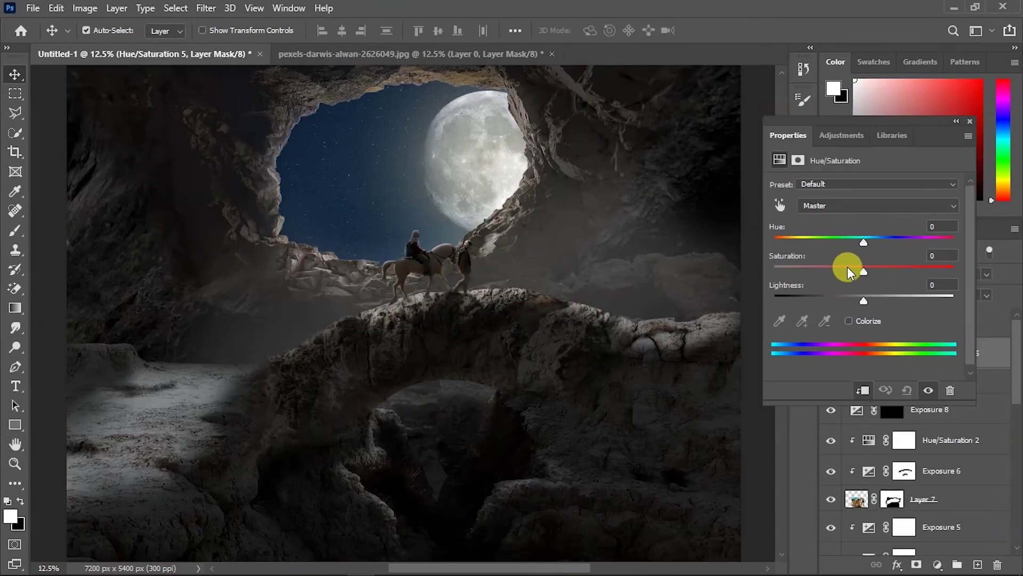
- Add a black-to-transparent Gradient Fill at 90° and lower its opacity to 30%
{"action": "left_click", "coordinate": [970, 123]}
{"action": "left_click", "coordinate": [937, 564]}
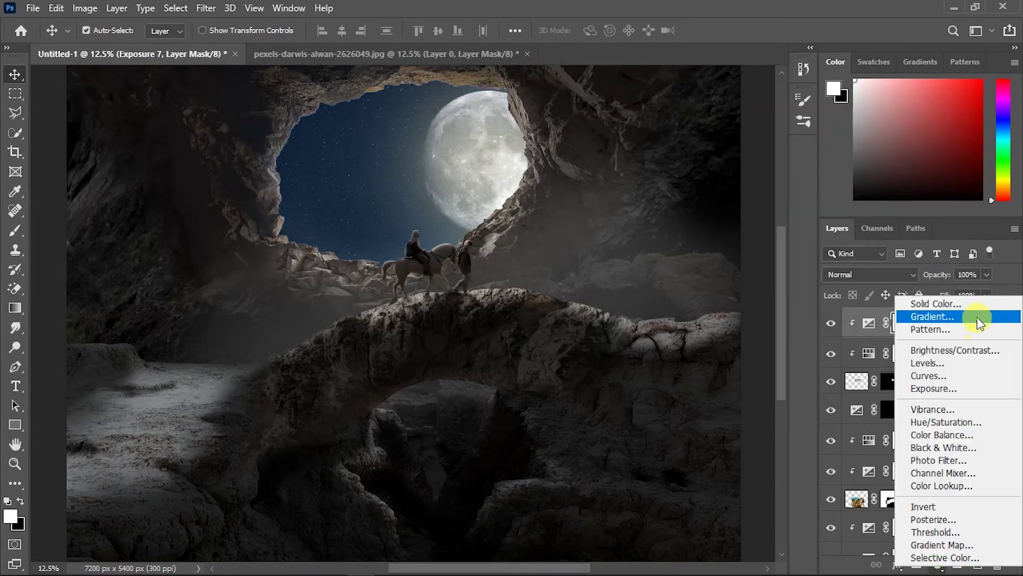
{"action": "left_click", "coordinate": [977, 316]}
{"action": "left_click", "coordinate": [162, 113]}
{"action": "double_click", "coordinate": [620, 320]}
{"action": "left_click", "coordinate": [906, 305]}
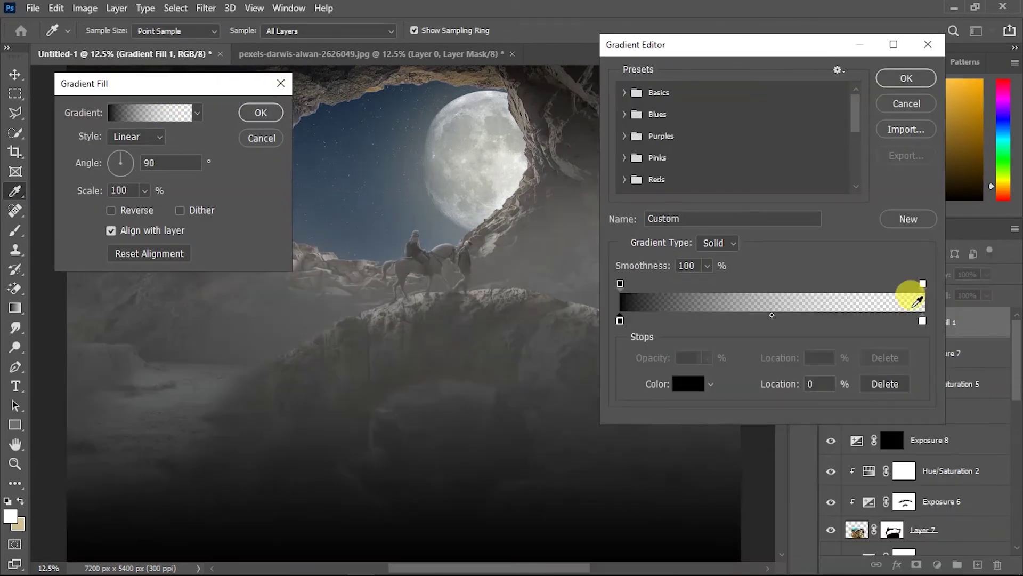
{"action": "double_click", "coordinate": [923, 320]}
{"action": "left_click", "coordinate": [670, 463]}
{"action": "left_click", "coordinate": [906, 305]}
{"action": "left_click", "coordinate": [906, 77]}
{"action": "left_click", "coordinate": [262, 112]}
{"action": "key", "text": "5"}
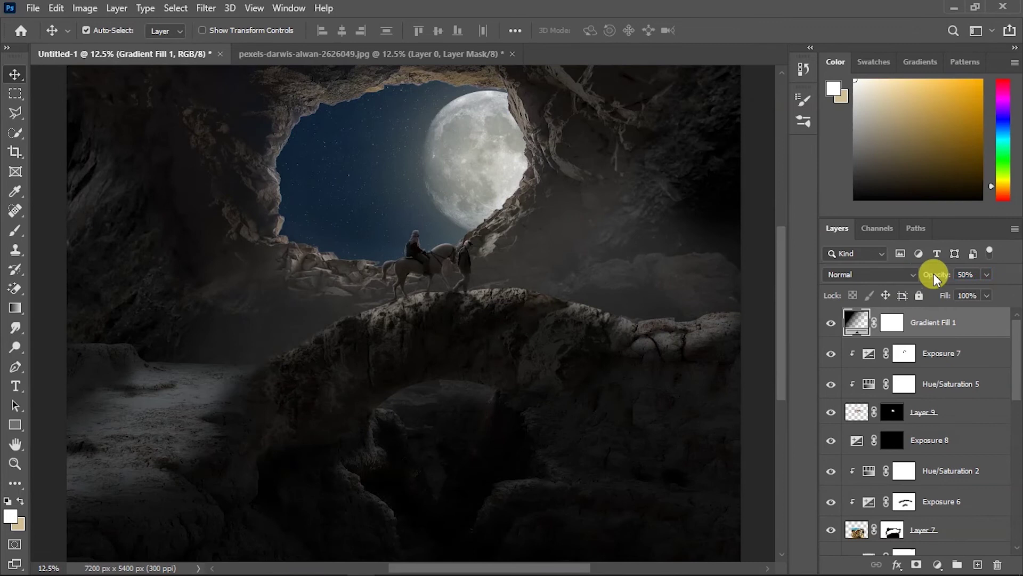
{"action": "left_click_drag", "start_coordinate": [925, 278], "coordinate": [924, 278]}
- Prepare to paint the Exposure 6 layer mask, then add a Color Balance adjustment layer
{"action": "left_click", "coordinate": [924, 413]}
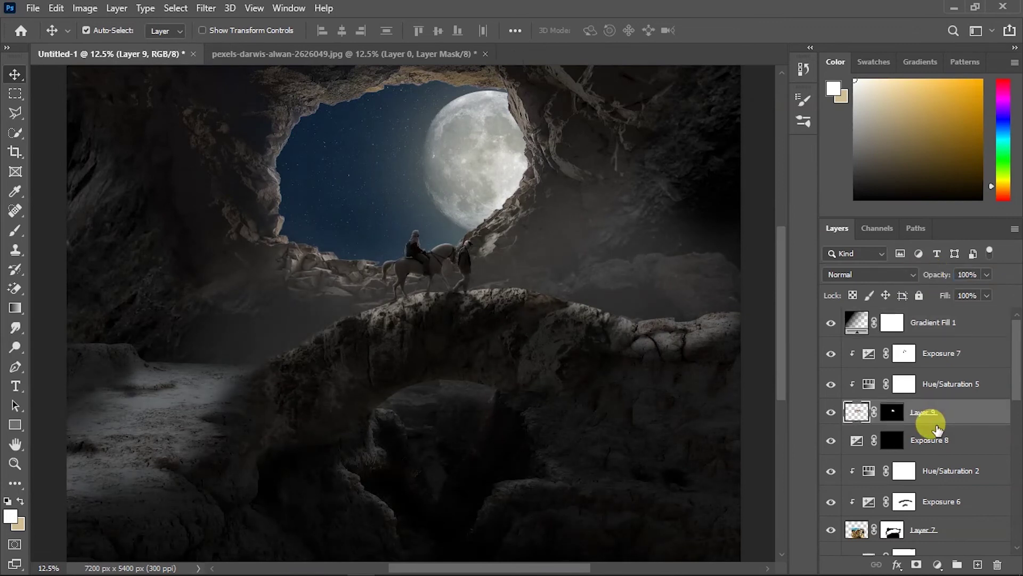
{"action": "scroll", "coordinate": [909, 479], "scroll_direction": "down", "scroll_amount": 3}
{"action": "scroll", "coordinate": [917, 485], "scroll_direction": "down", "scroll_amount": 3}
{"action": "scroll", "coordinate": [904, 426], "scroll_direction": "up", "scroll_amount": 2}
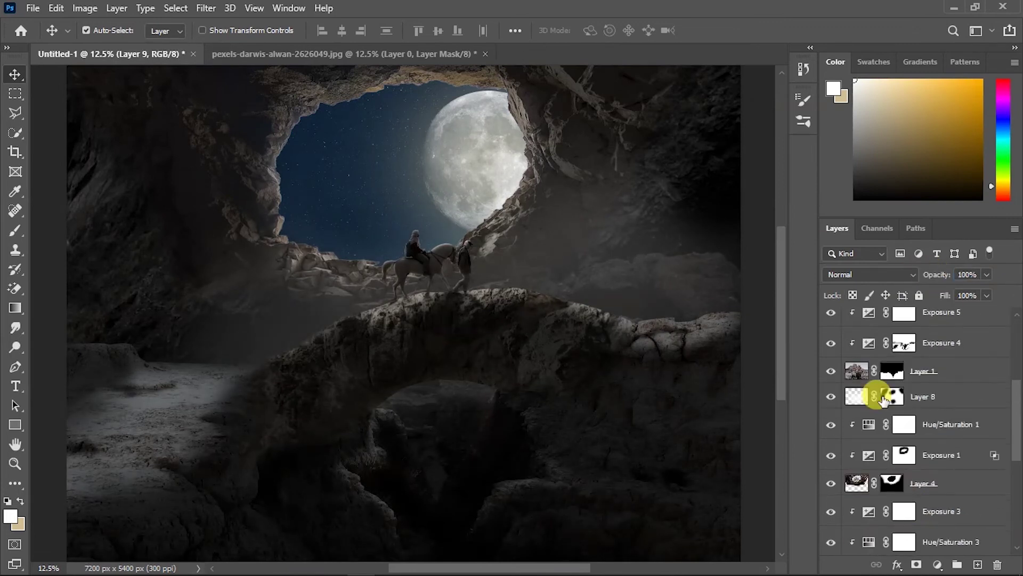
{"action": "key", "text": "d"}
{"action": "left_click", "coordinate": [902, 404]}
{"action": "left_click", "coordinate": [904, 378]}
{"action": "key", "text": "b"}
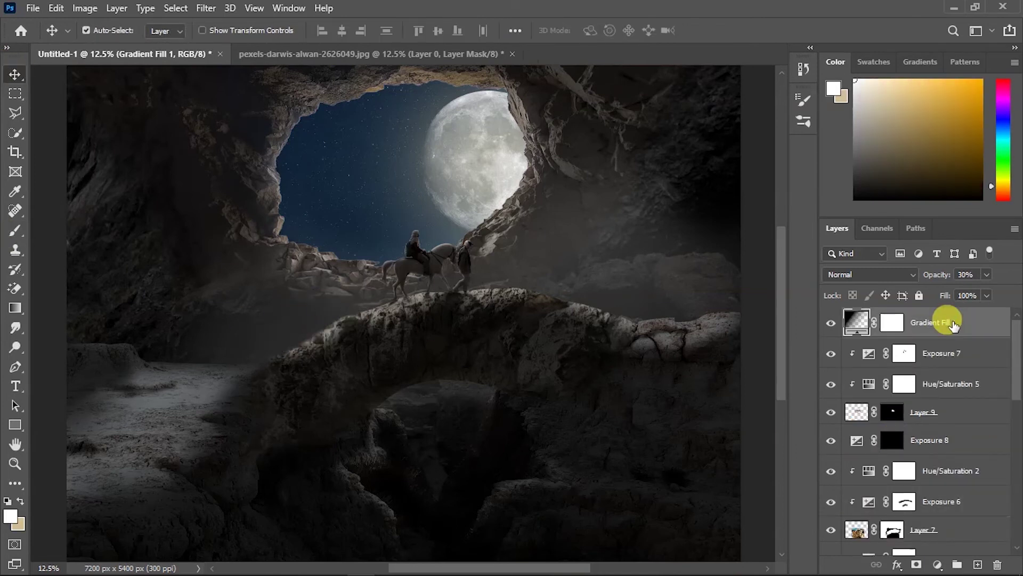
{"action": "left_click", "coordinate": [938, 564]}
{"action": "left_click", "coordinate": [938, 428]}
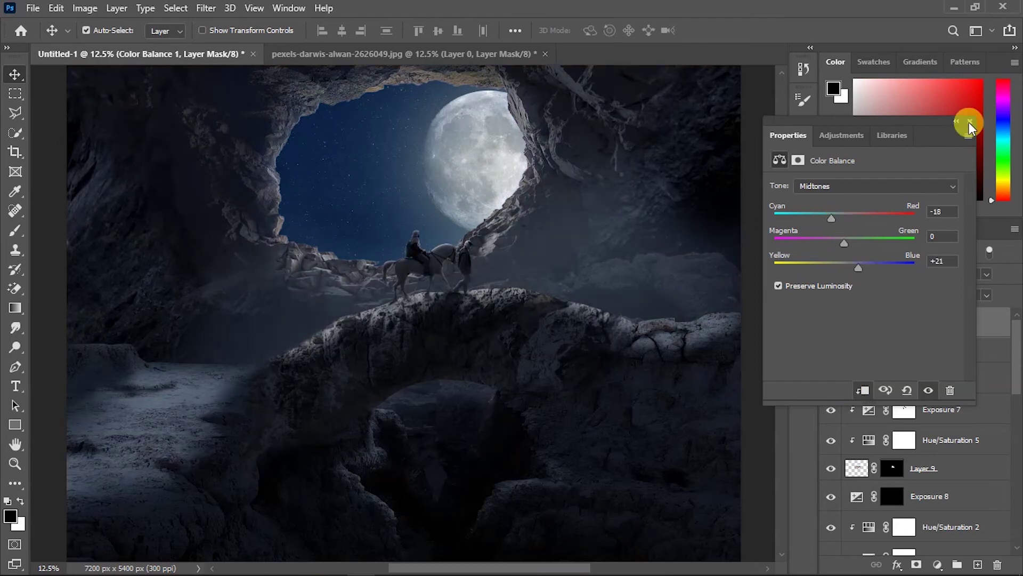
- Set the Gradient Map's colour to a saturated blue
{"action": "left_click", "coordinate": [970, 121]}
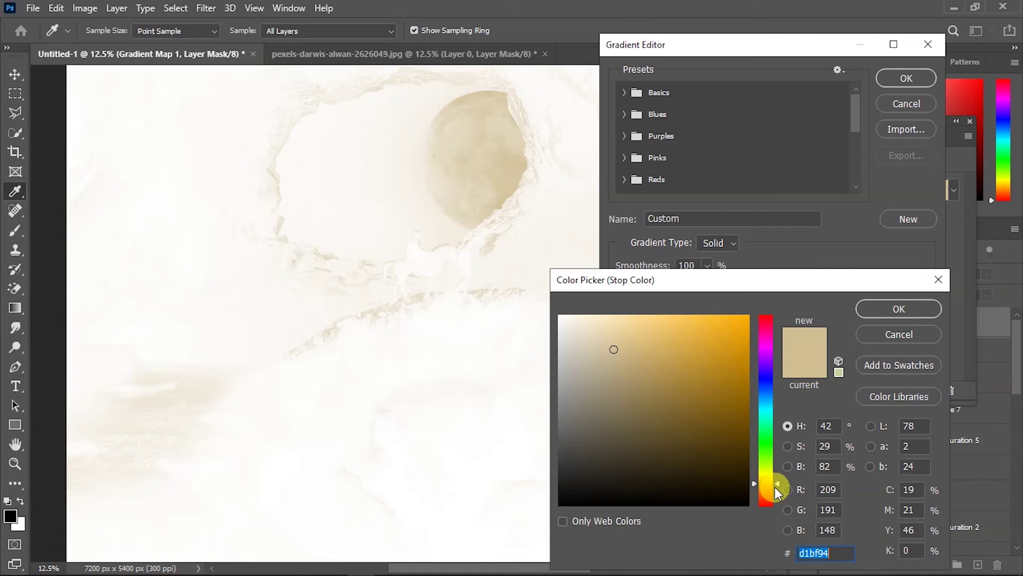
{"action": "left_click_drag", "start_coordinate": [775, 488], "coordinate": [769, 384]}
{"action": "left_click_drag", "start_coordinate": [746, 330], "coordinate": [733, 302]}
{"action": "left_click", "coordinate": [899, 309]}
{"action": "left_click", "coordinate": [907, 78]}
- Reverse the Gradient Map and blend it in Overlay mode at 28% opacity
{"action": "left_click", "coordinate": [790, 220]}
{"action": "left_click", "coordinate": [970, 121]}
{"action": "left_click", "coordinate": [869, 274]}
{"action": "left_click", "coordinate": [861, 377]}
{"action": "left_click_drag", "start_coordinate": [938, 274], "coordinate": [931, 277]}
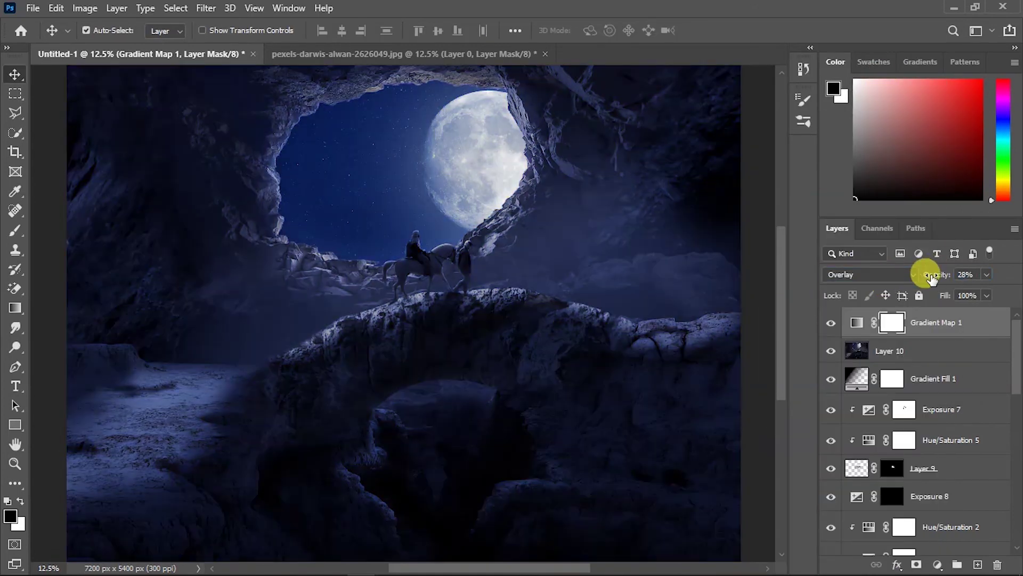
- In the Camera Raw Filter, adjust exposure, white balance, texture and vibrance in Basic
{"action": "left_click", "coordinate": [205, 8]}
{"action": "left_click", "coordinate": [374, 117]}
{"action": "left_click_drag", "start_coordinate": [808, 289], "coordinate": [813, 290]}
{"action": "left_click_drag", "start_coordinate": [808, 230], "coordinate": [791, 249]}
{"action": "mouse_move", "coordinate": [806, 304]}
{"action": "left_mouse_down"}
{"action": "mouse_move", "coordinate": [815, 311]}
{"action": "mouse_move", "coordinate": [788, 334]}
{"action": "mouse_move", "coordinate": [794, 356]}
{"action": "left_mouse_up"}
{"action": "scroll", "coordinate": [799, 347], "scroll_direction": "down", "scroll_amount": 3}
{"action": "left_click", "coordinate": [810, 323]}
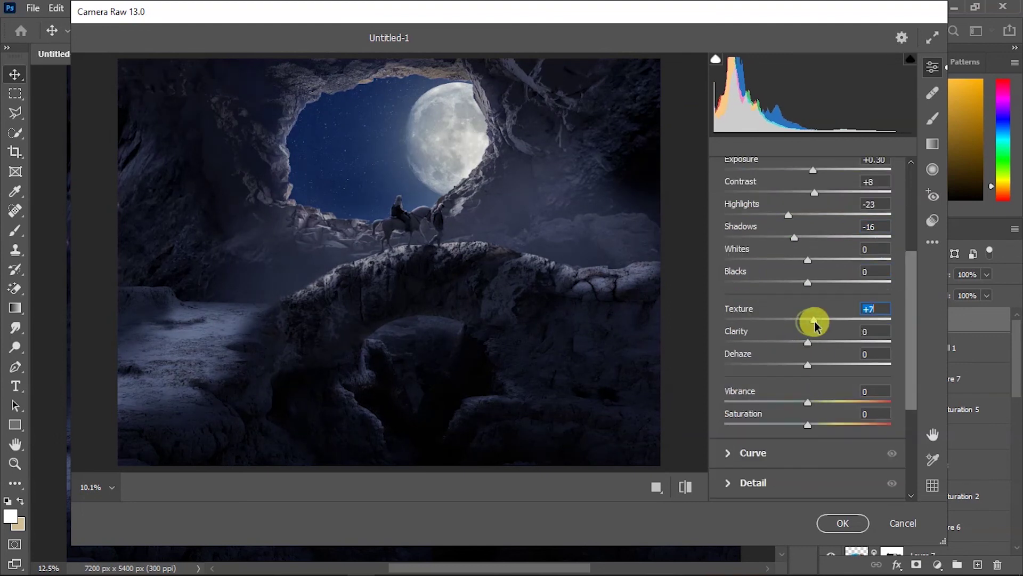
{"action": "scroll", "coordinate": [809, 346], "scroll_direction": "down", "scroll_amount": 3}
{"action": "left_click", "coordinate": [808, 308]}
- Shape the tone curve and adjust the Blues in the Color Mixer
{"action": "left_click", "coordinate": [753, 357]}
{"action": "left_click_drag", "start_coordinate": [727, 406], "coordinate": [715, 389]}
{"action": "left_click", "coordinate": [753, 196]}
{"action": "left_click", "coordinate": [766, 319]}
{"action": "left_click_drag", "start_coordinate": [805, 407], "coordinate": [845, 400]}
{"action": "key", "text": "ctrl+alt+shift+s"}
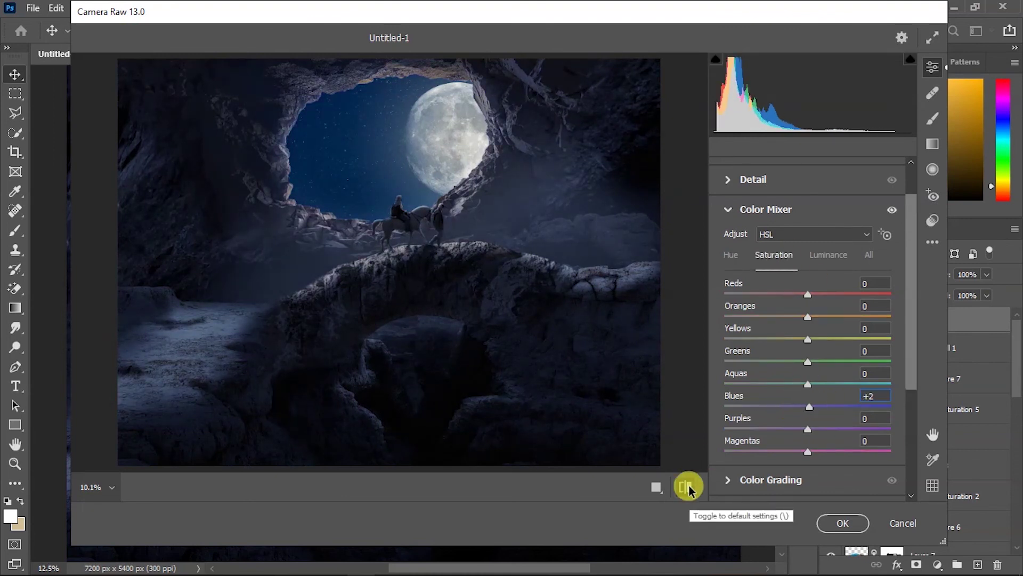
{"action": "left_click", "coordinate": [766, 209]}
- Tint the shadows blue and highlights yellow in Color Grading, then apply the grade
{"action": "left_click", "coordinate": [751, 231]}
{"action": "left_click", "coordinate": [752, 171]}
{"action": "left_click", "coordinate": [771, 351]}
{"action": "left_click_drag", "start_coordinate": [747, 385], "coordinate": [757, 398]}
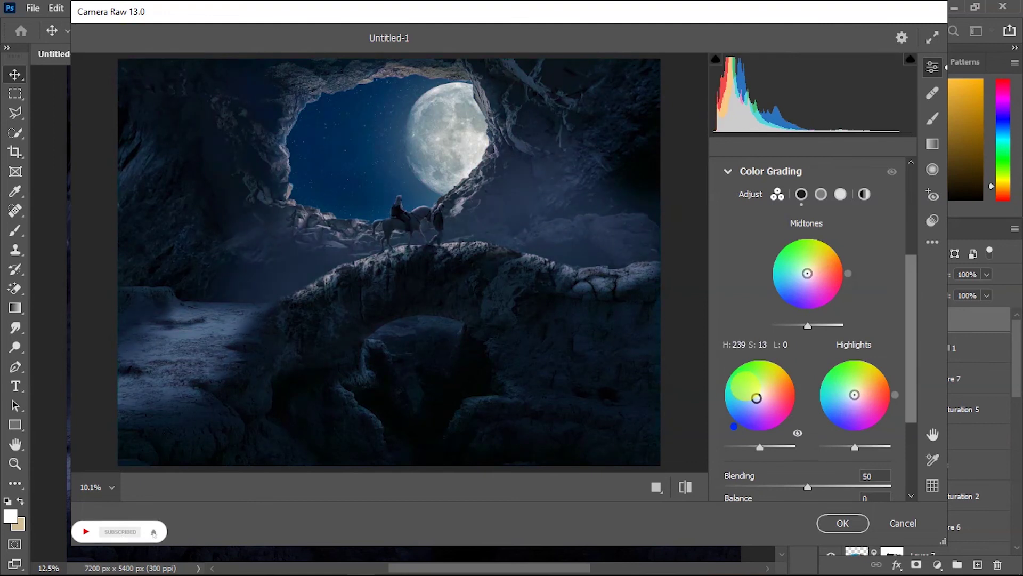
{"action": "mouse_move", "coordinate": [855, 395]}
{"action": "left_mouse_down"}
{"action": "mouse_move", "coordinate": [871, 366]}
{"action": "mouse_move", "coordinate": [874, 376]}
{"action": "left_mouse_up"}
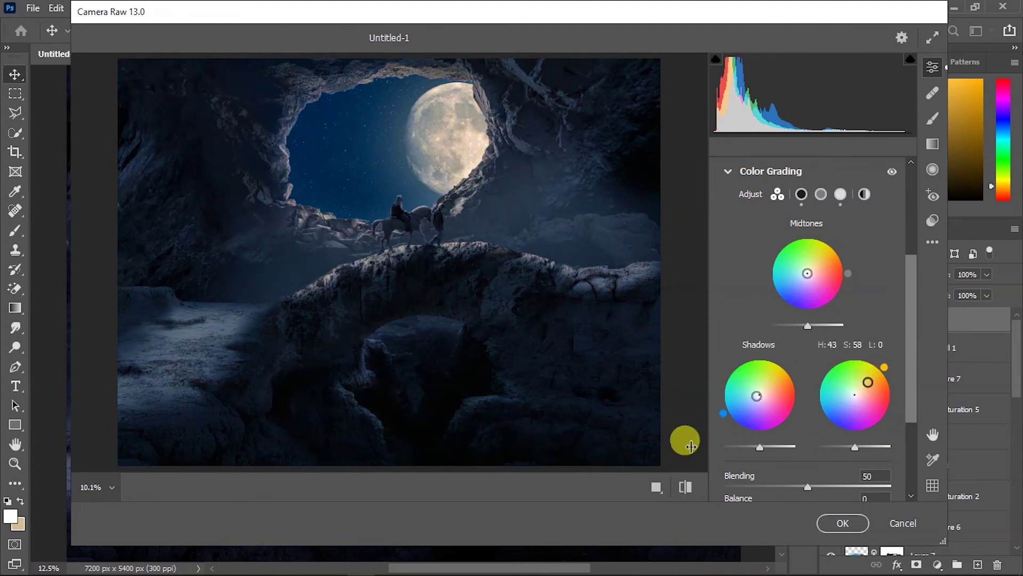
{"action": "key", "text": "Return"}
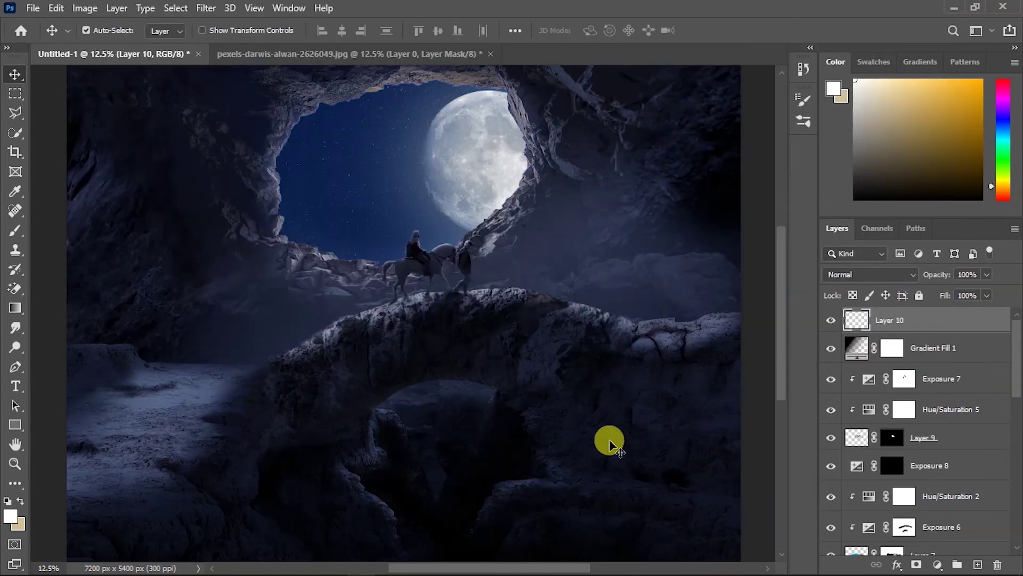